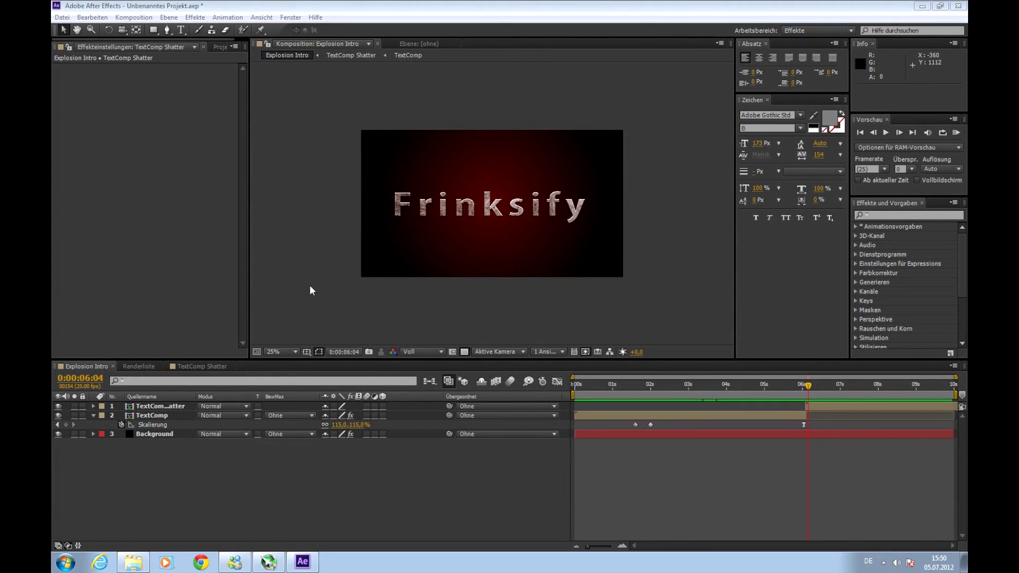
# Add CC Pixel Polly from Effekte > Simulation to the TextComp Shatter layer.
pyautogui.click(151, 406)
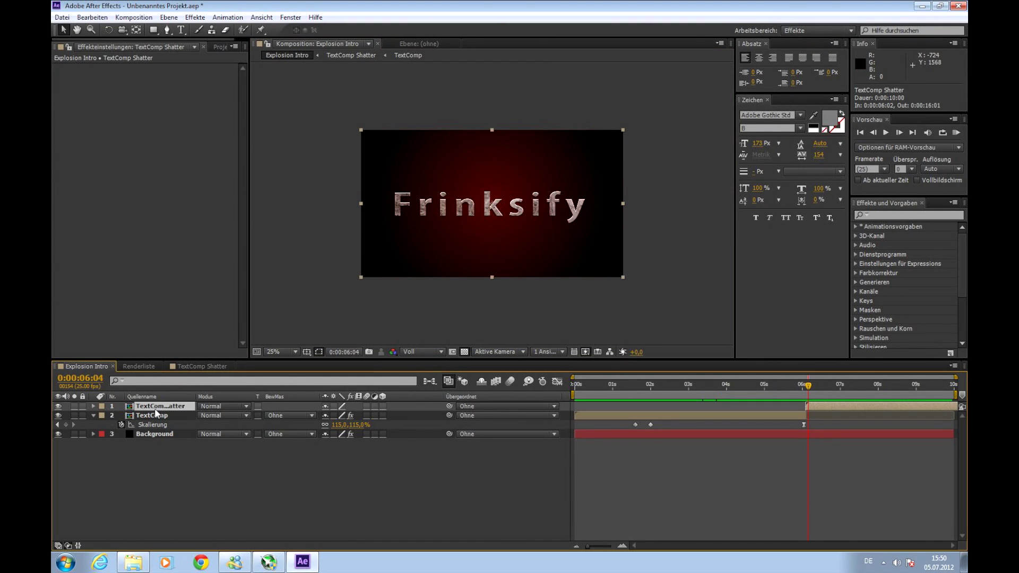
pyautogui.click(195, 17)
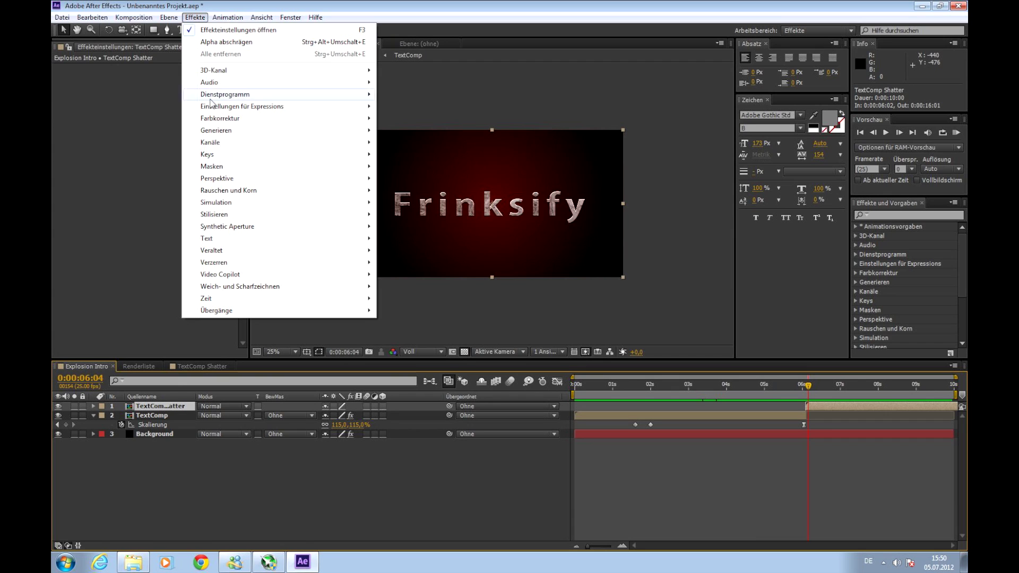
pyautogui.moveTo(285, 203)
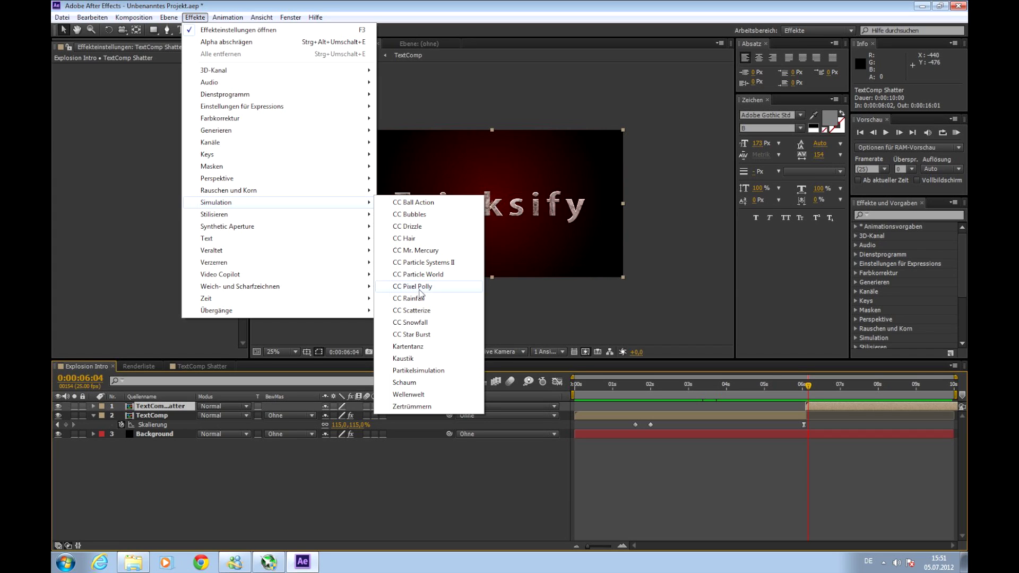
pyautogui.click(421, 293)
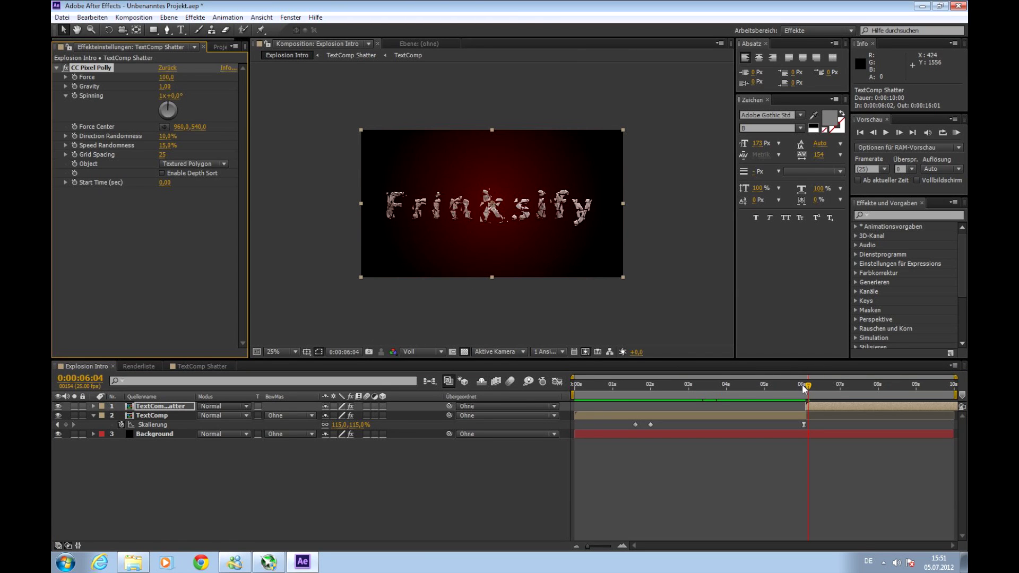
pyautogui.moveTo(809, 391)
pyautogui.mouseDown()
pyautogui.moveTo(846, 387)
pyautogui.moveTo(806, 386)
pyautogui.mouseUp()
pyautogui.press('KP_0')
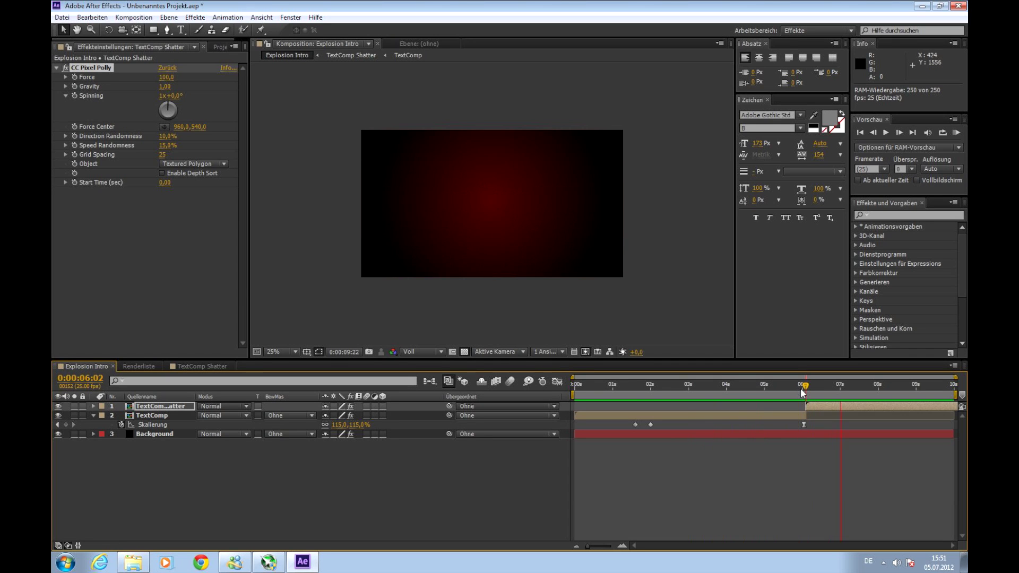
pyautogui.press('space')
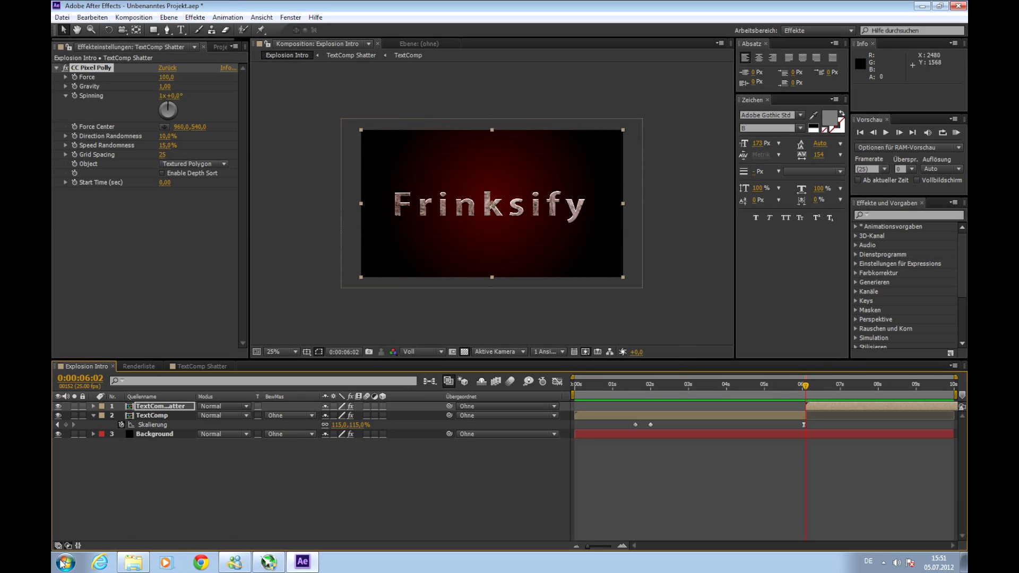
# Play the Big Explosion1 clip from the Footage folder in Media Player, then close it.
pyautogui.click(135, 566)
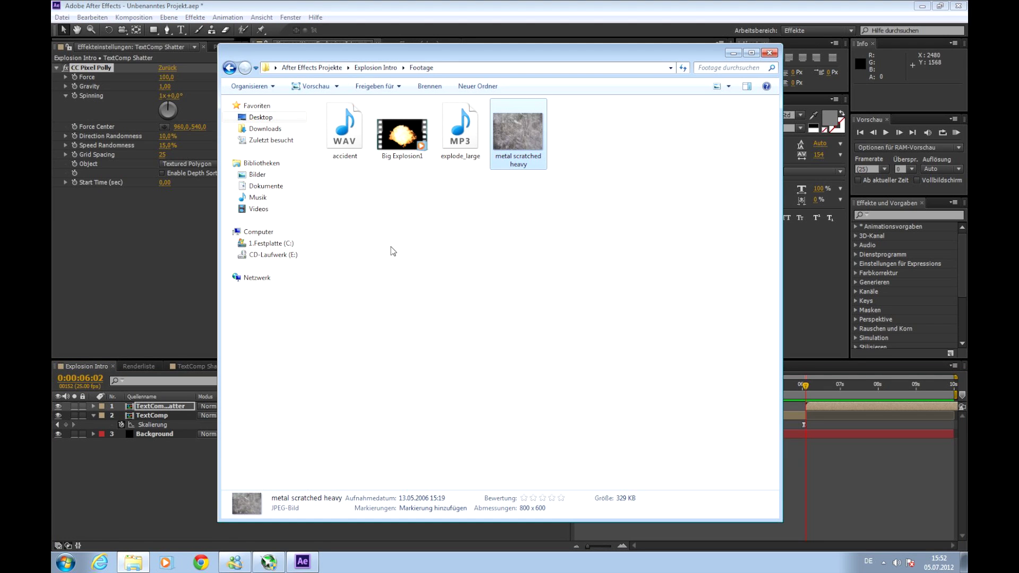
pyautogui.click(403, 136)
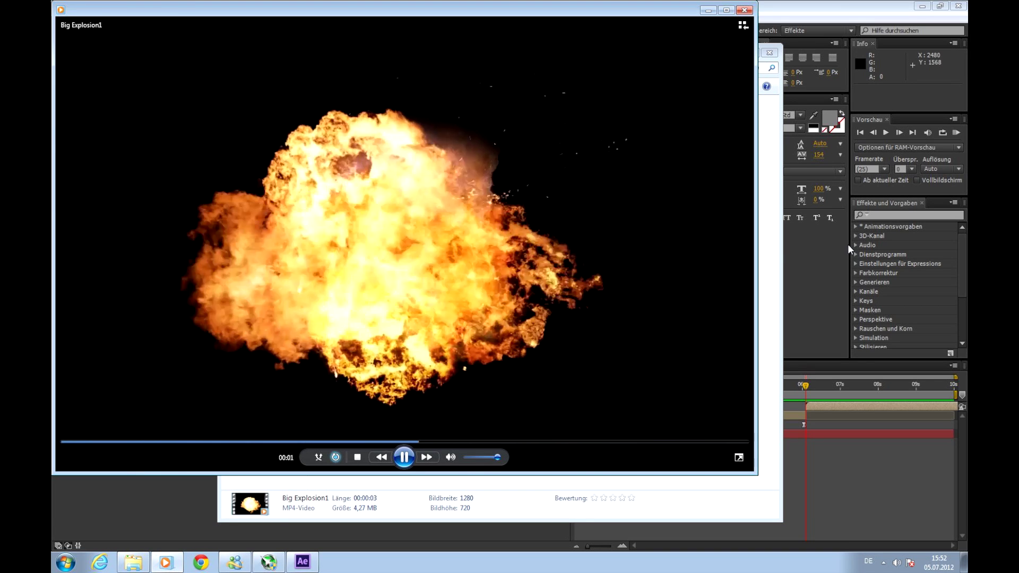
pyautogui.click(745, 10)
# Drag Big Explosion1.mp4 from Explorer into the project and drop it into the composition viewer.
pyautogui.moveTo(459, 53); pyautogui.dragTo(571, 74)
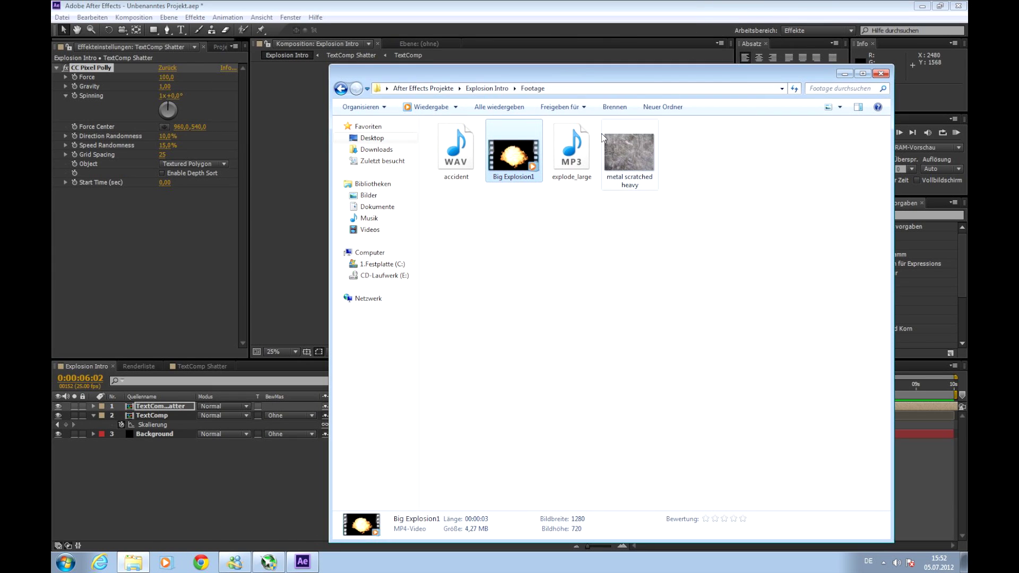
pyautogui.moveTo(505, 175); pyautogui.dragTo(186, 268)
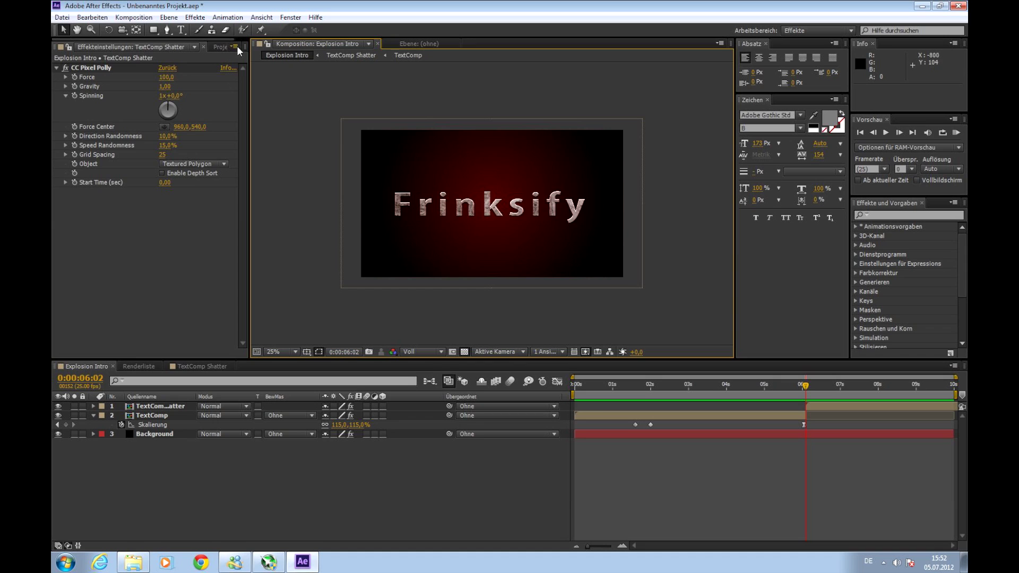
pyautogui.click(220, 46)
pyautogui.click(136, 311)
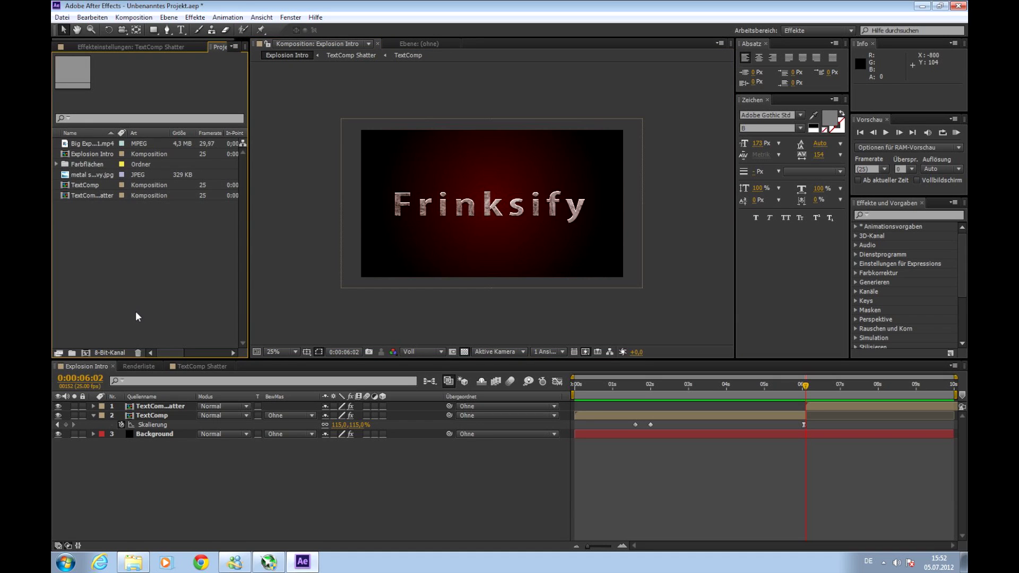
pyautogui.click(95, 145)
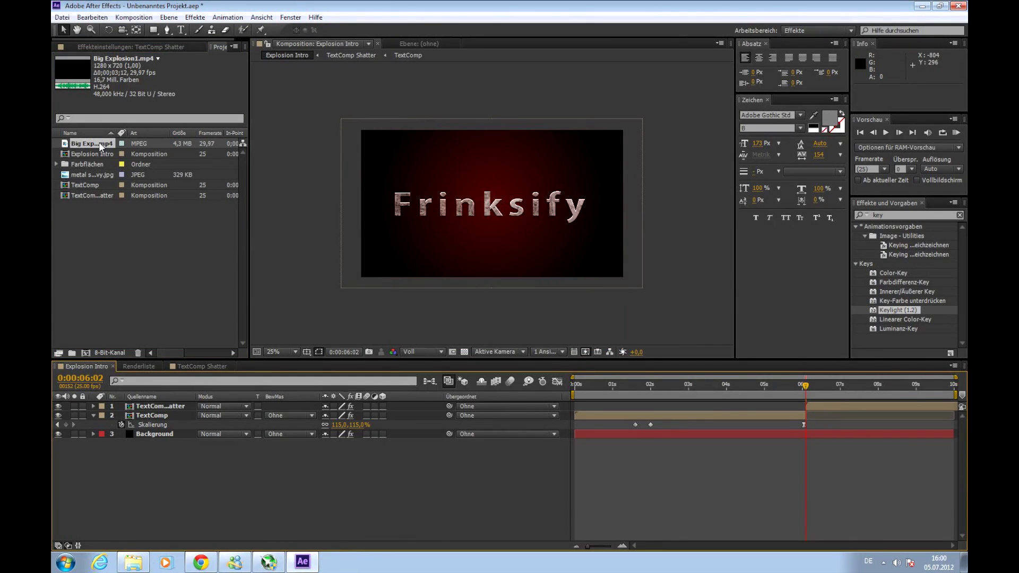
pyautogui.moveTo(108, 147); pyautogui.dragTo(493, 210)
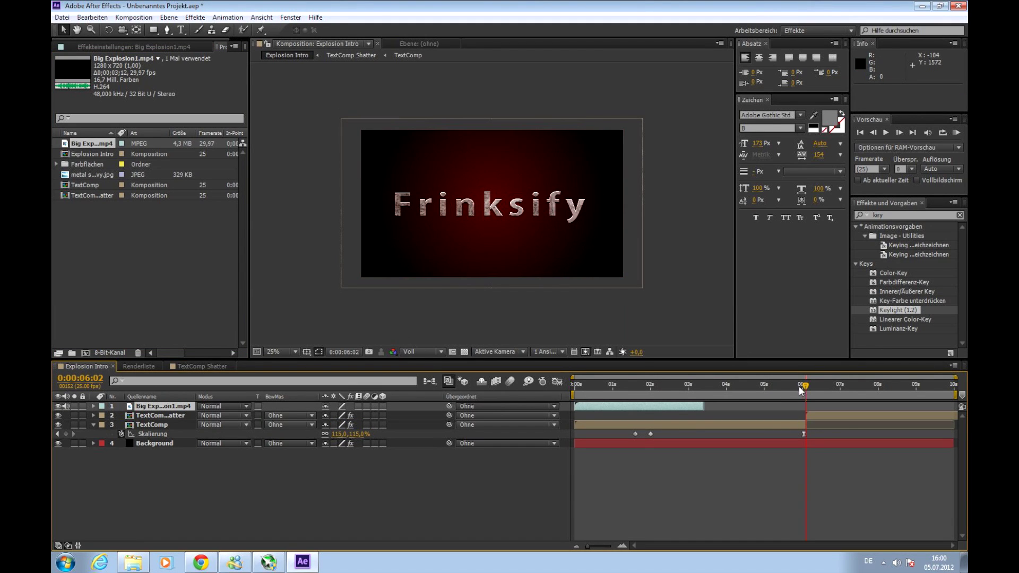
# At about two seconds, scale the Big Explosion1 layer to roughly 146% × 152% to fill the frame.
pyautogui.moveTo(804, 388); pyautogui.dragTo(643, 400)
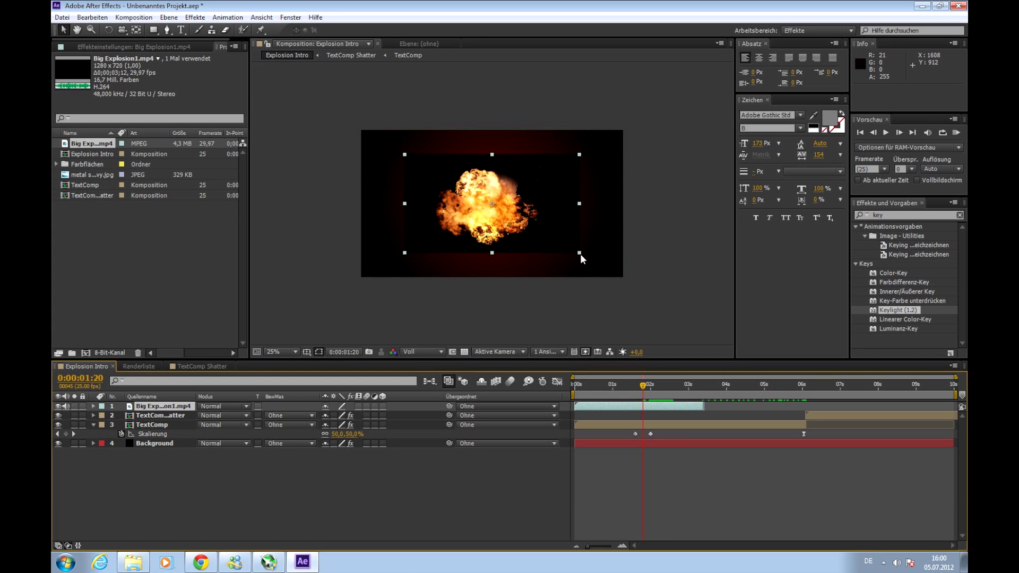
pyautogui.moveTo(579, 253); pyautogui.dragTo(619, 278)
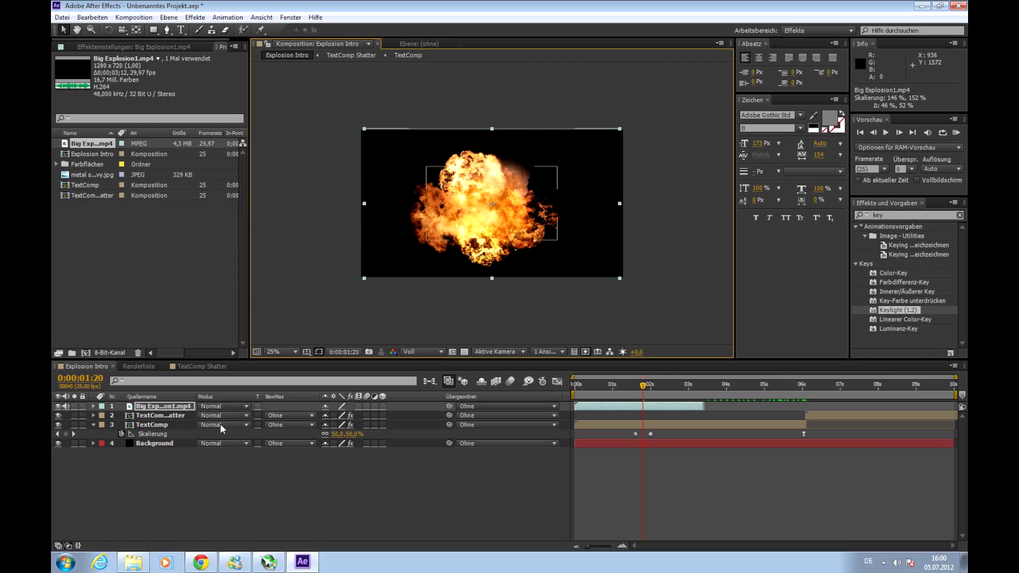
# Blend the explosion layer with Negativ multiplizieren and move it beneath the text layers.
pyautogui.click(223, 406)
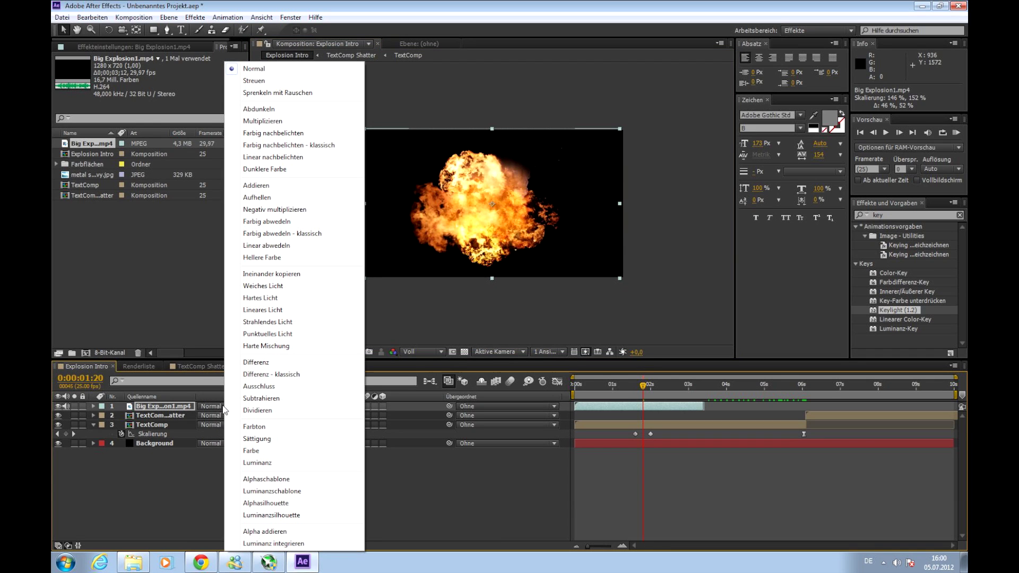
pyautogui.click(311, 212)
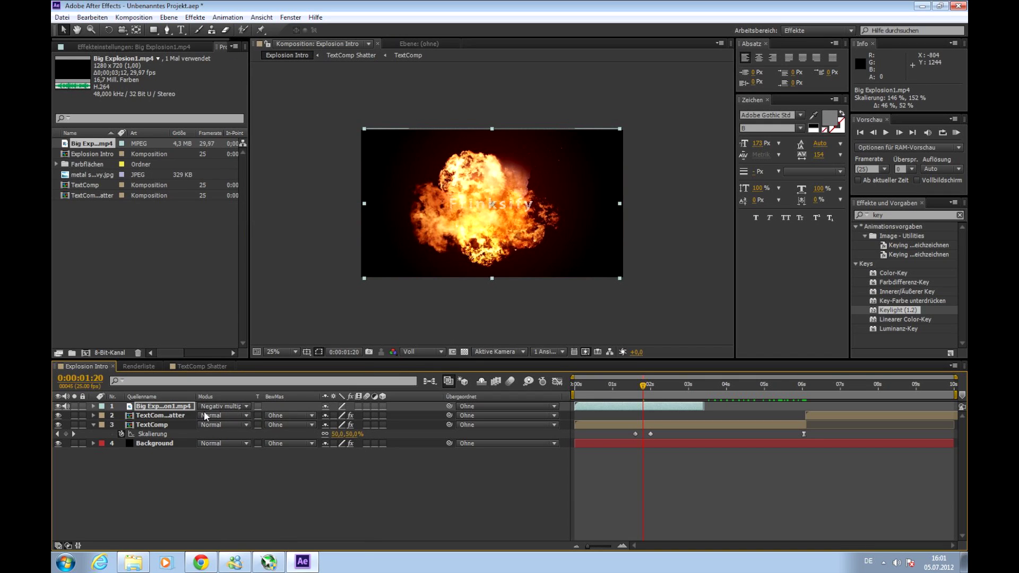
pyautogui.moveTo(185, 407); pyautogui.dragTo(177, 431)
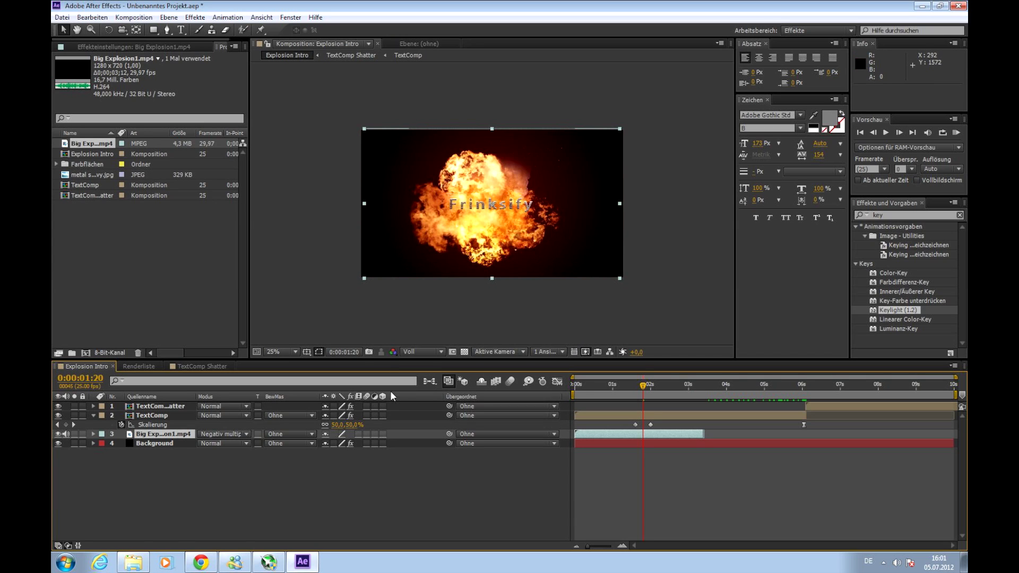
# Stretch the explosion slightly taller to 146% × 154% and scrub to check it against the title.
pyautogui.moveTo(645, 386)
pyautogui.mouseDown()
pyautogui.moveTo(680, 391)
pyautogui.moveTo(643, 389)
pyautogui.mouseUp()
pyautogui.moveTo(492, 127); pyautogui.dragTo(495, 125)
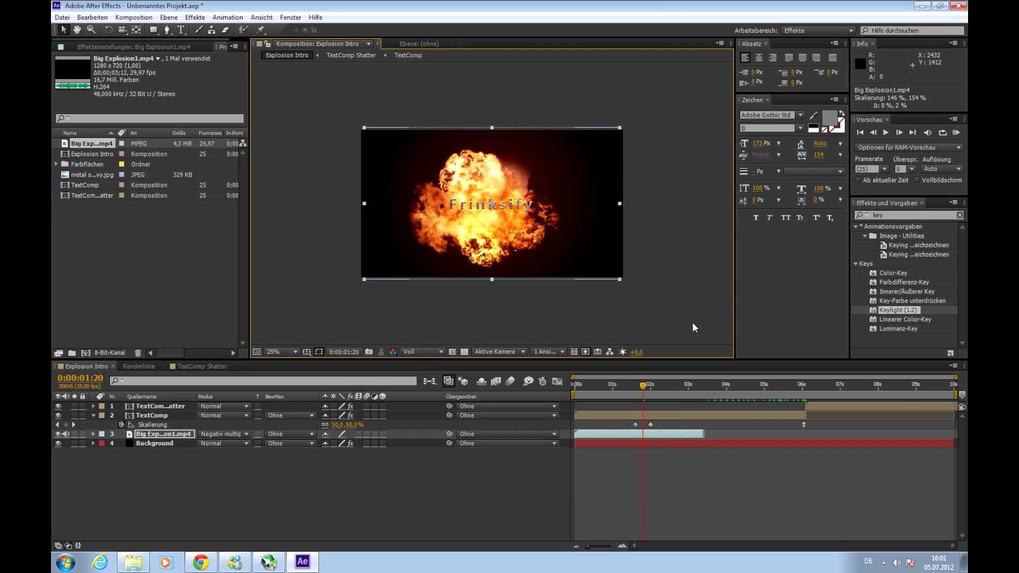
pyautogui.moveTo(640, 386); pyautogui.dragTo(611, 405)
# Slide the Big Explosion1 layer to start at 0:00:06:03 and preview it against the shatter.
pyautogui.press('KP_0')
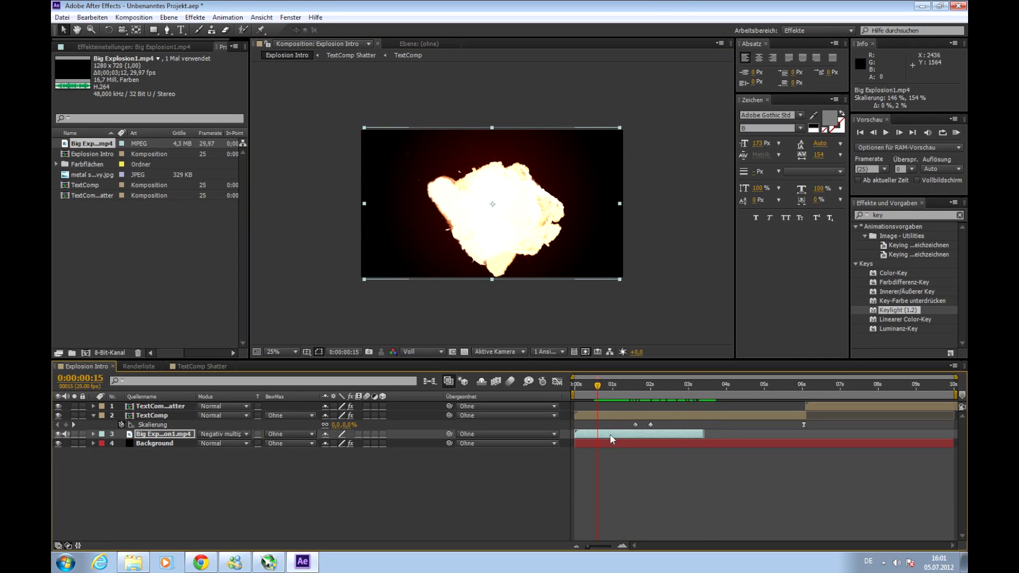
pyautogui.moveTo(604, 432); pyautogui.dragTo(838, 431)
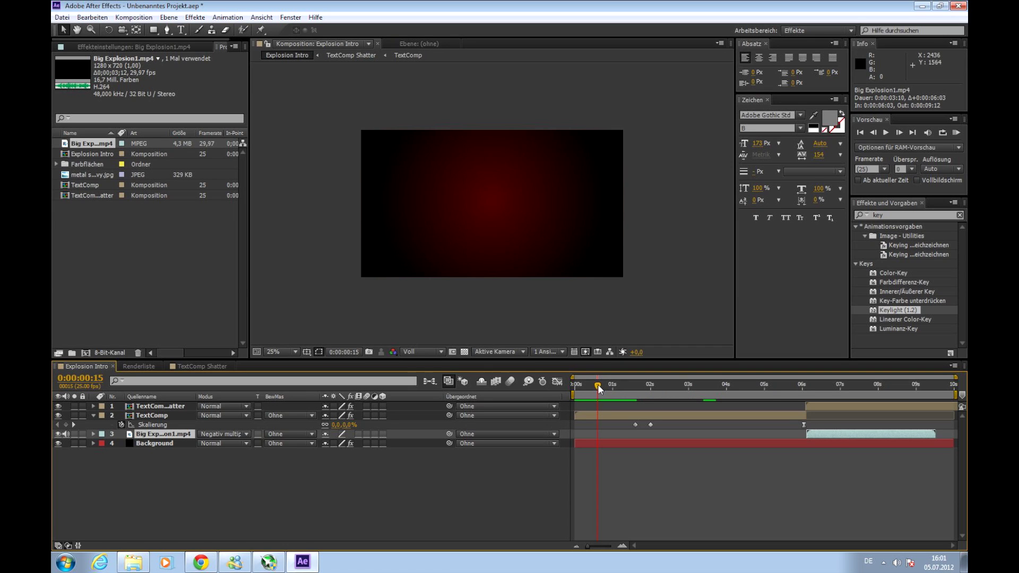
pyautogui.moveTo(637, 385); pyautogui.dragTo(839, 388)
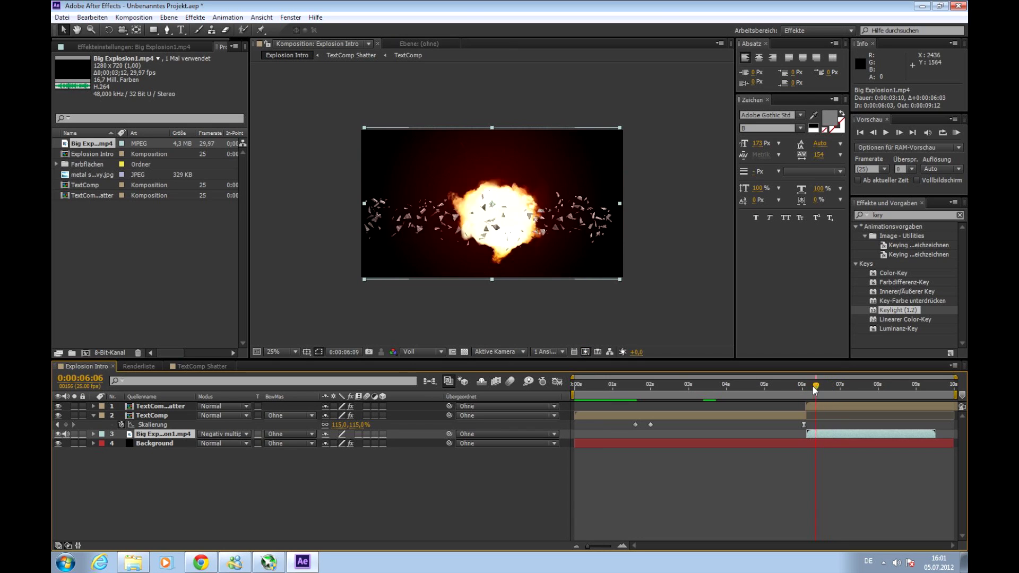
pyautogui.moveTo(814, 386); pyautogui.dragTo(786, 384)
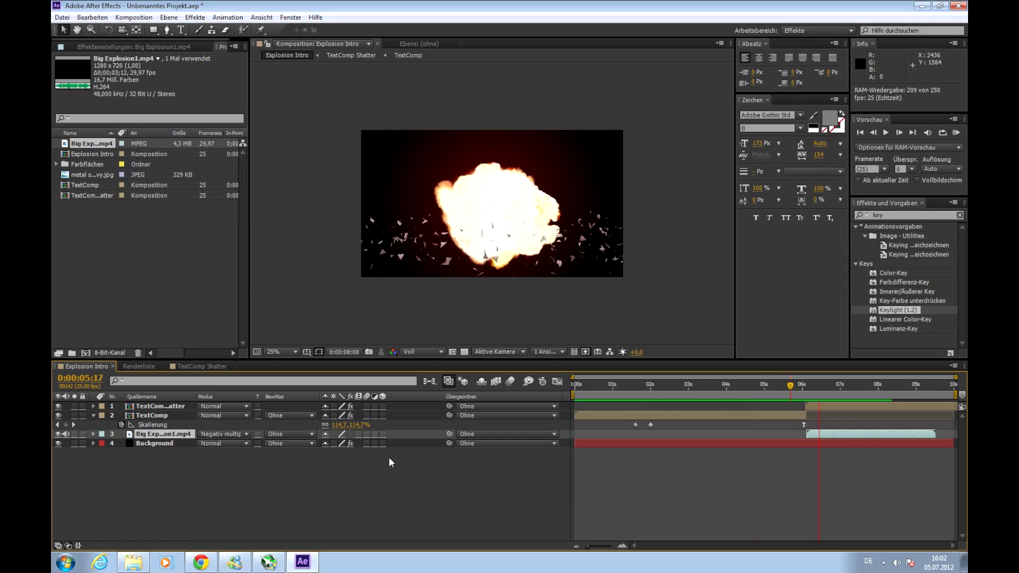
pyautogui.press('space')
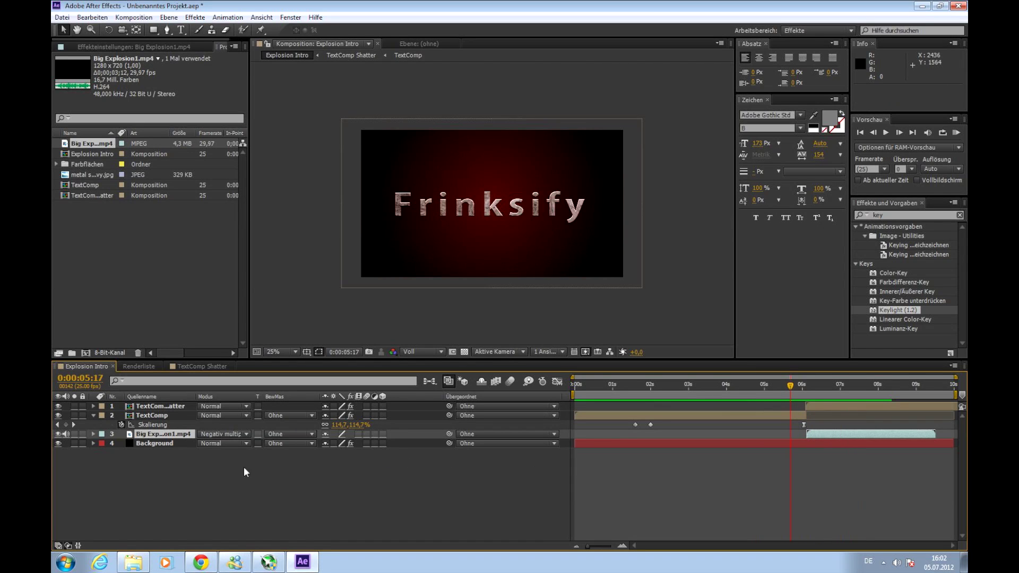
# In CC Pixel Polly on TextComp Shatter, raise Force to 129 and set Spinning to 5.
pyautogui.click(161, 406)
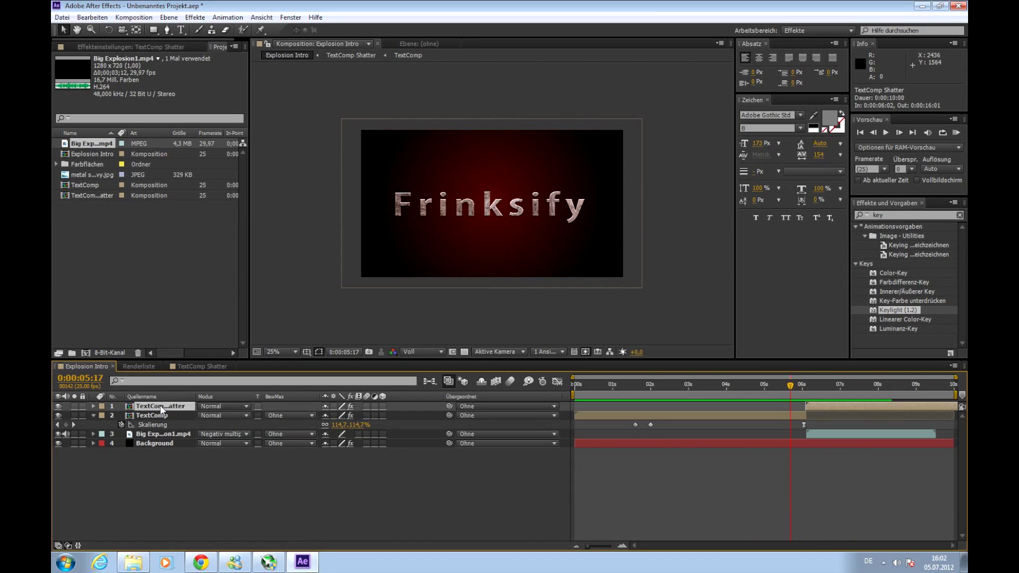
pyautogui.click(116, 47)
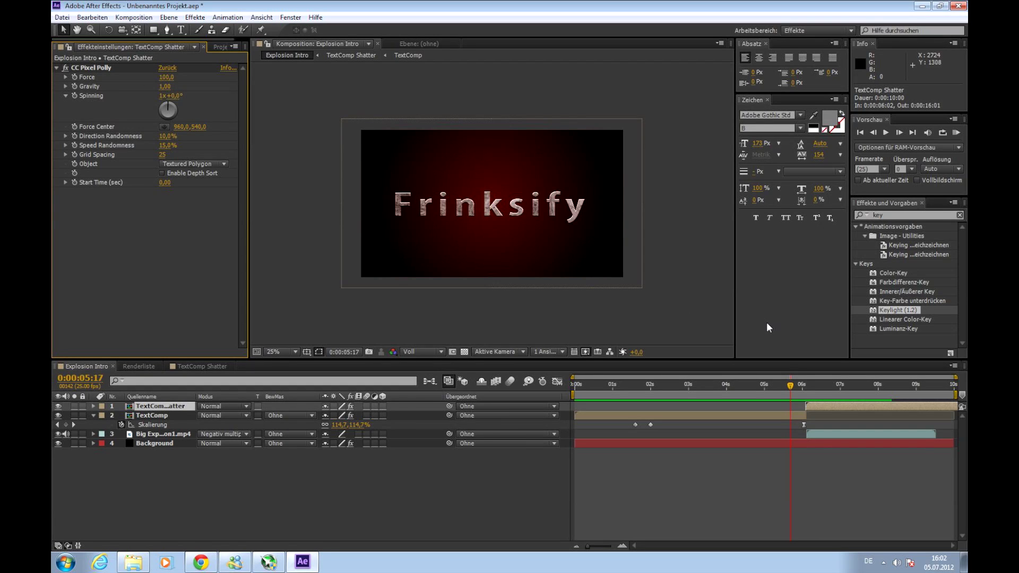
pyautogui.moveTo(791, 386); pyautogui.dragTo(813, 387)
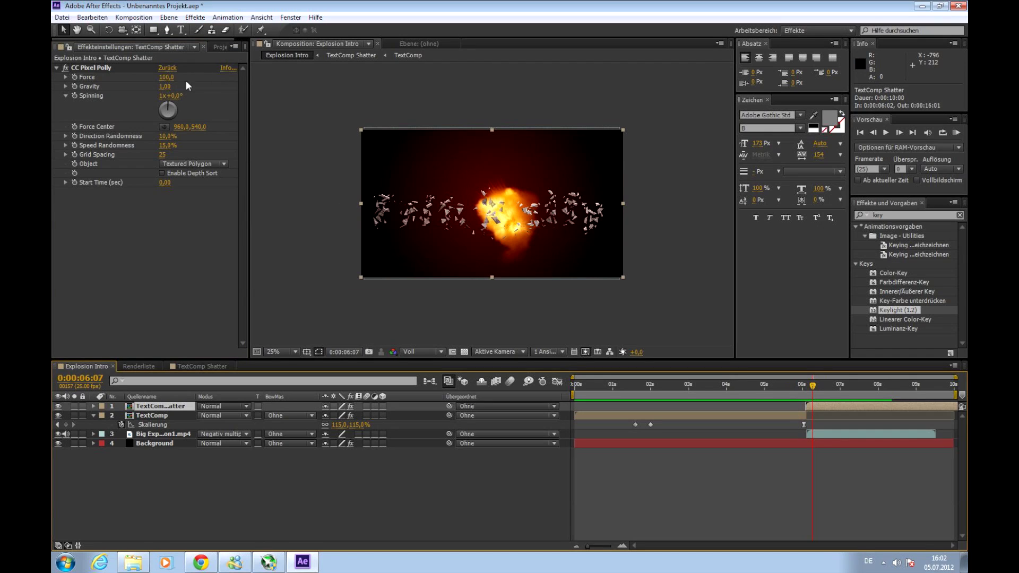
pyautogui.moveTo(169, 76); pyautogui.dragTo(186, 78)
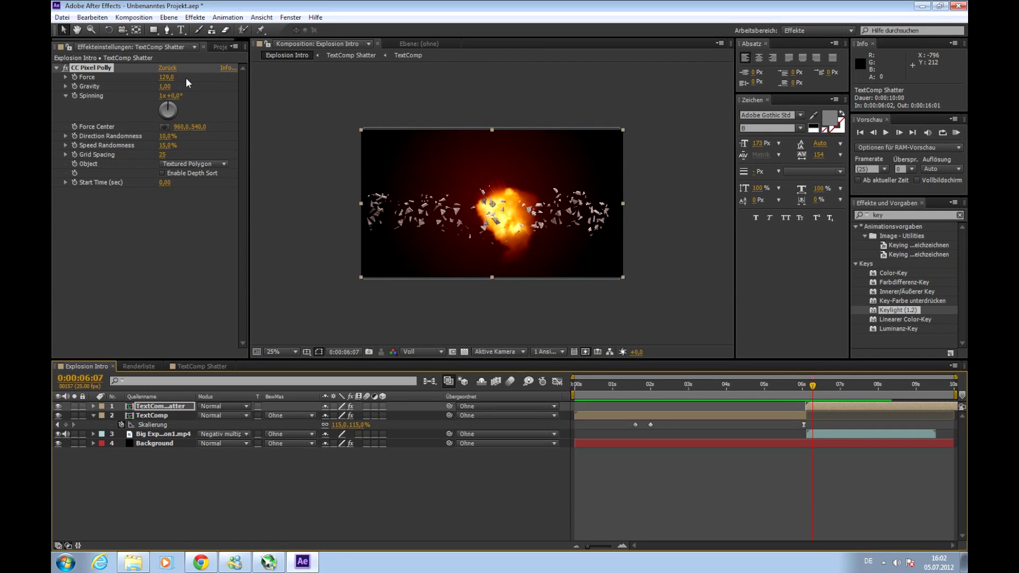
pyautogui.click(186, 78)
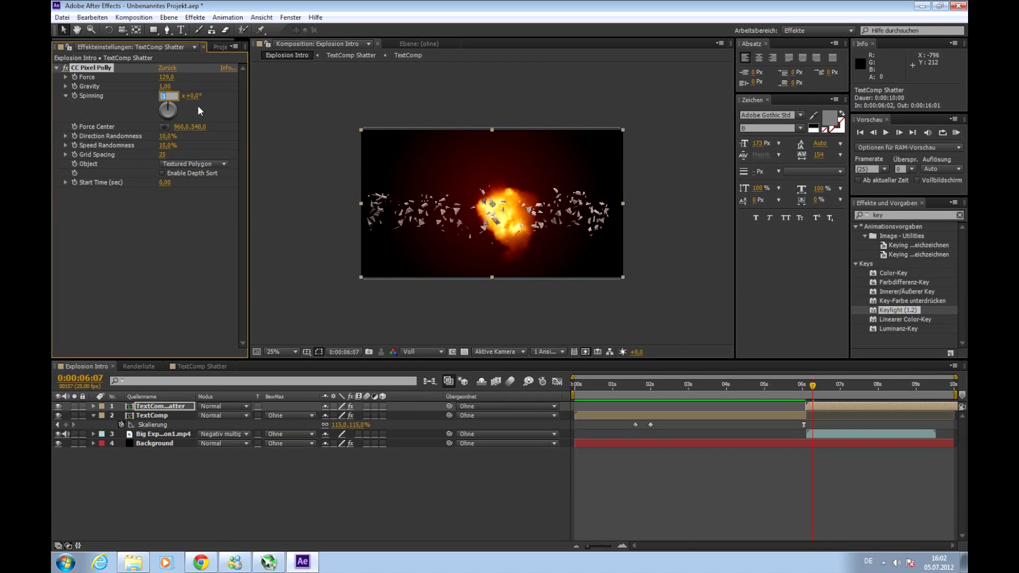
pyautogui.write('5')
pyautogui.press('Return')
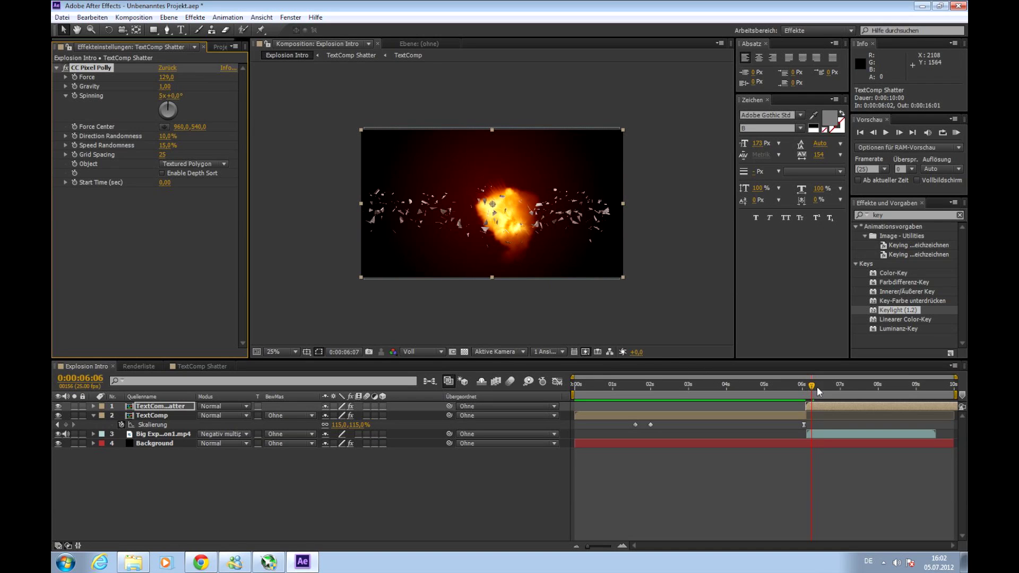
# Raise Direction Randomness to 21% and RAM-preview the shatter with the explosion.
pyautogui.moveTo(823, 387); pyautogui.dragTo(814, 387)
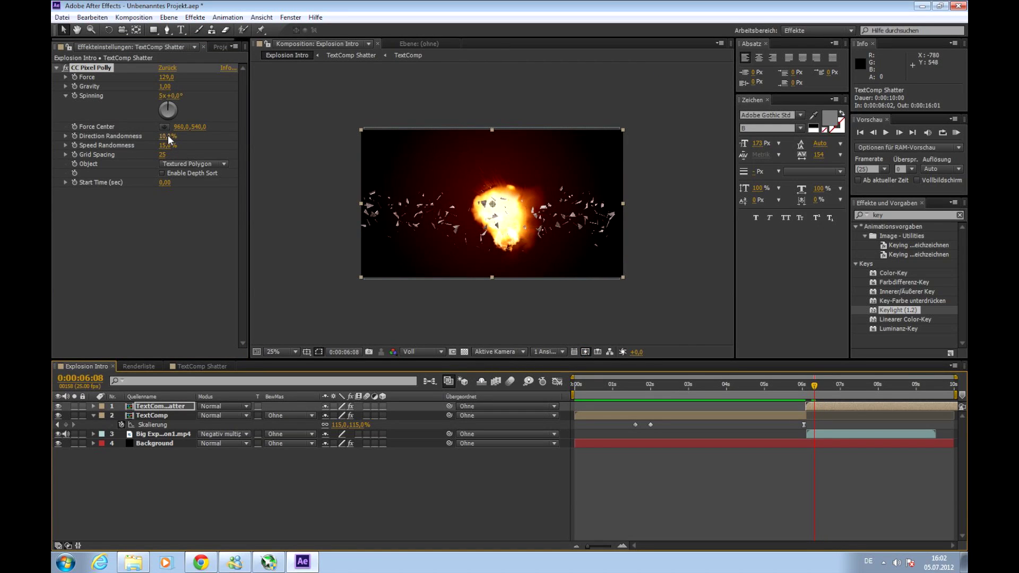
pyautogui.moveTo(167, 135); pyautogui.dragTo(174, 135)
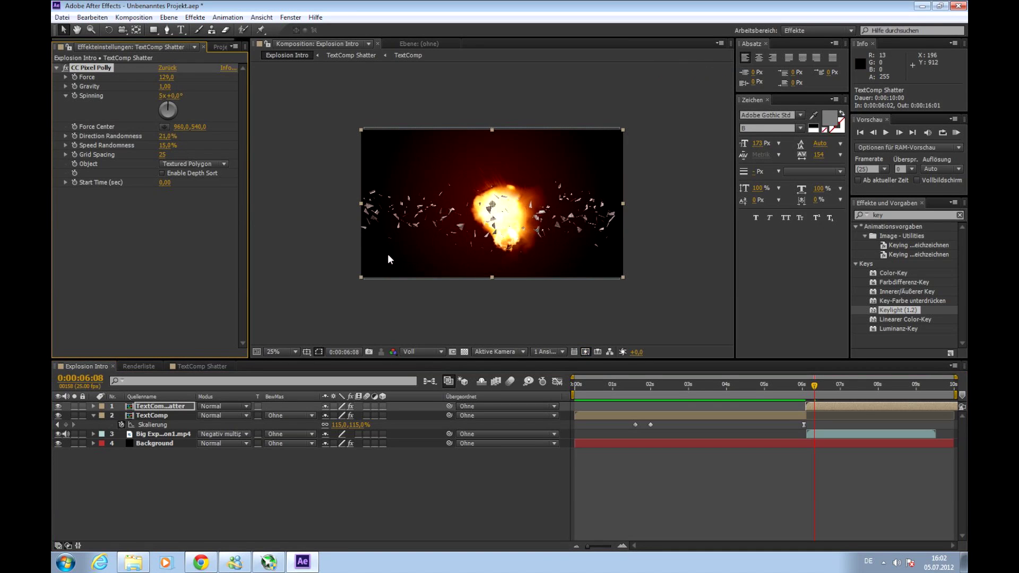
pyautogui.moveTo(816, 387)
pyautogui.mouseDown()
pyautogui.moveTo(834, 390)
pyautogui.moveTo(804, 391)
pyautogui.mouseUp()
pyautogui.press('KP_0')
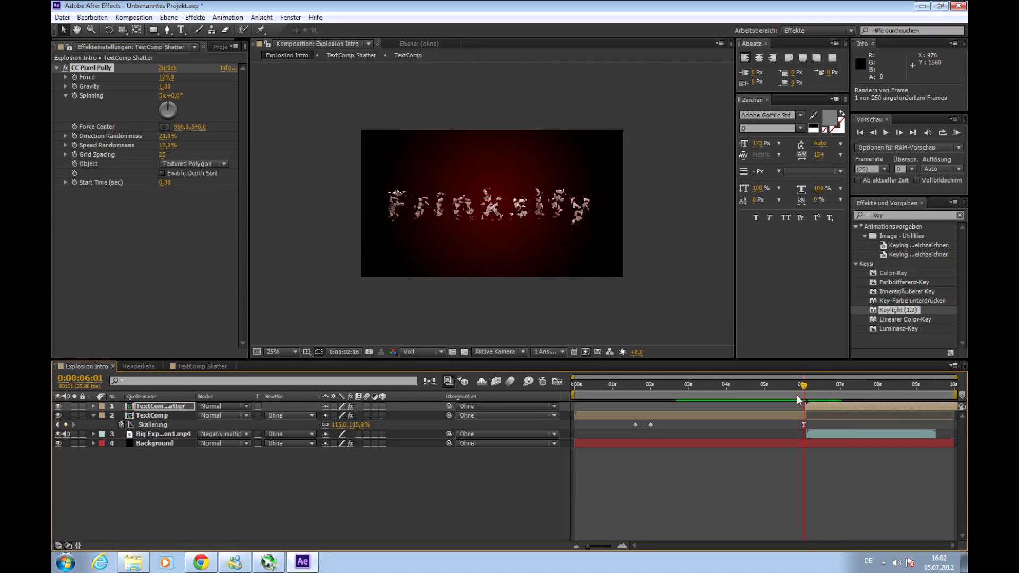
pyautogui.press('space')
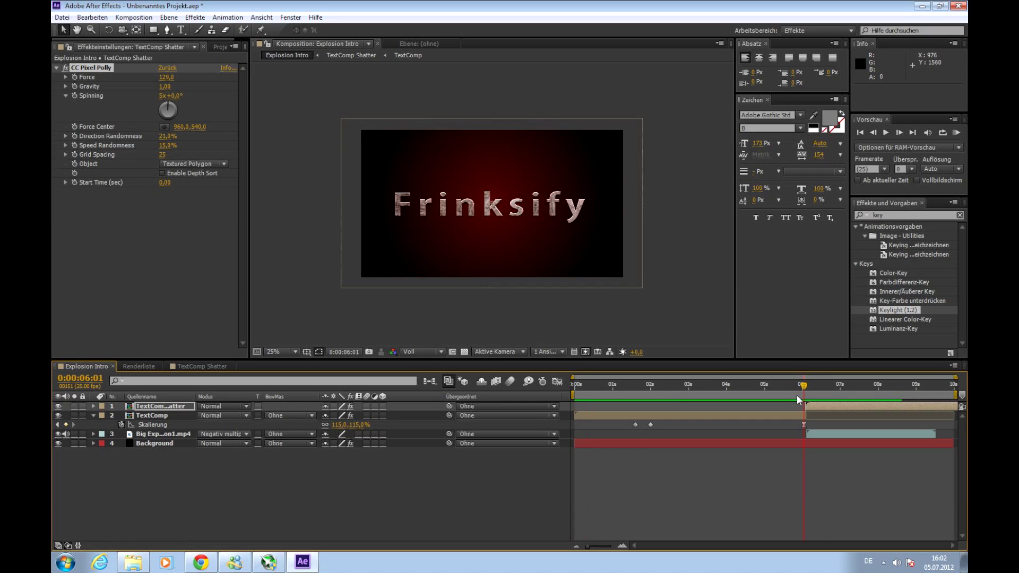
pyautogui.press('KP_0')
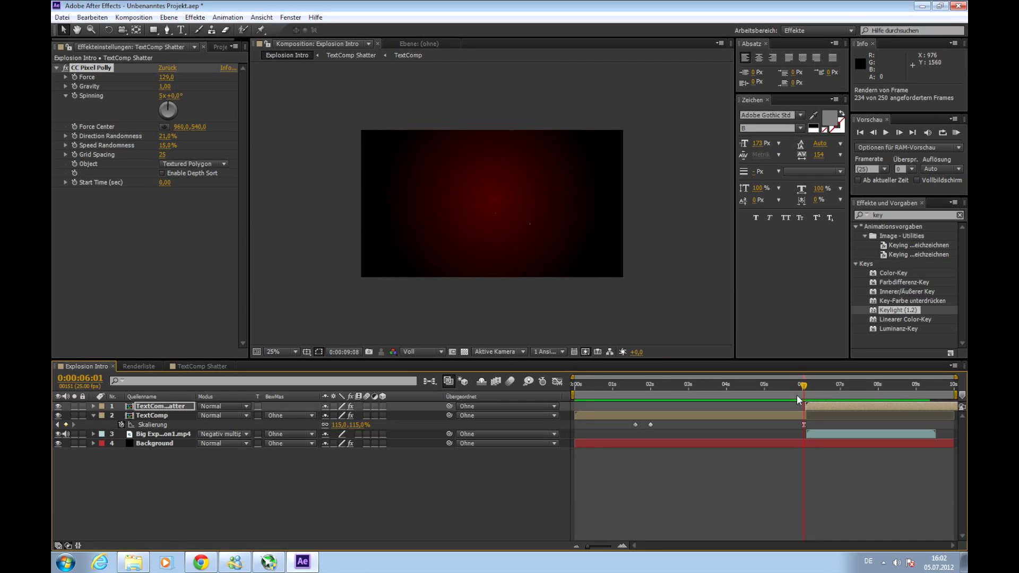
pyautogui.press('space')
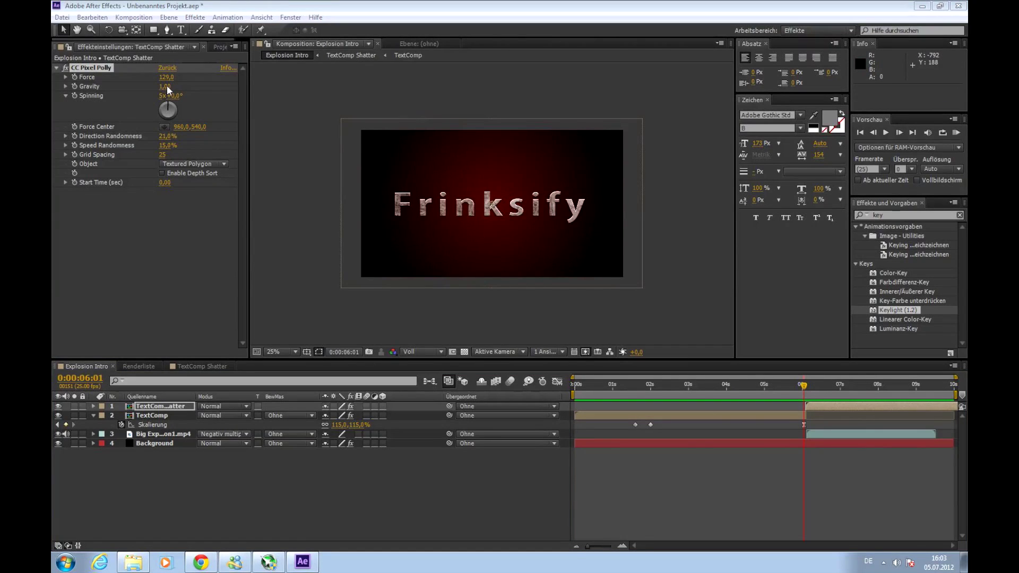
# Drop CC Pixel Polly Gravity to 0,75 and scrub to the bright fireball frame to check.
pyautogui.moveTo(167, 86); pyautogui.dragTo(153, 86)
pyautogui.click(807, 385)
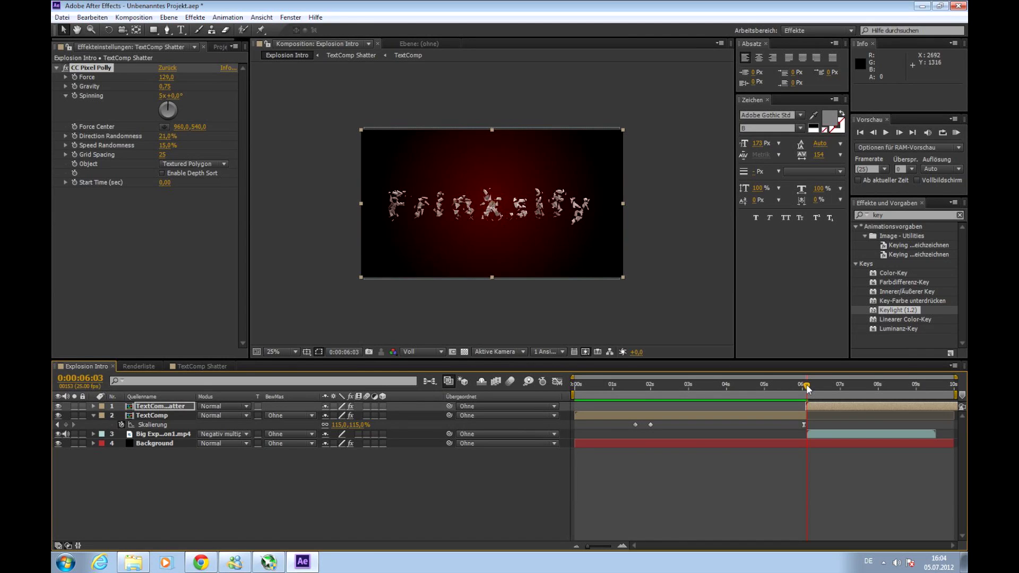
pyautogui.moveTo(807, 387)
pyautogui.mouseDown()
pyautogui.moveTo(831, 389)
pyautogui.moveTo(807, 389)
pyautogui.mouseUp()
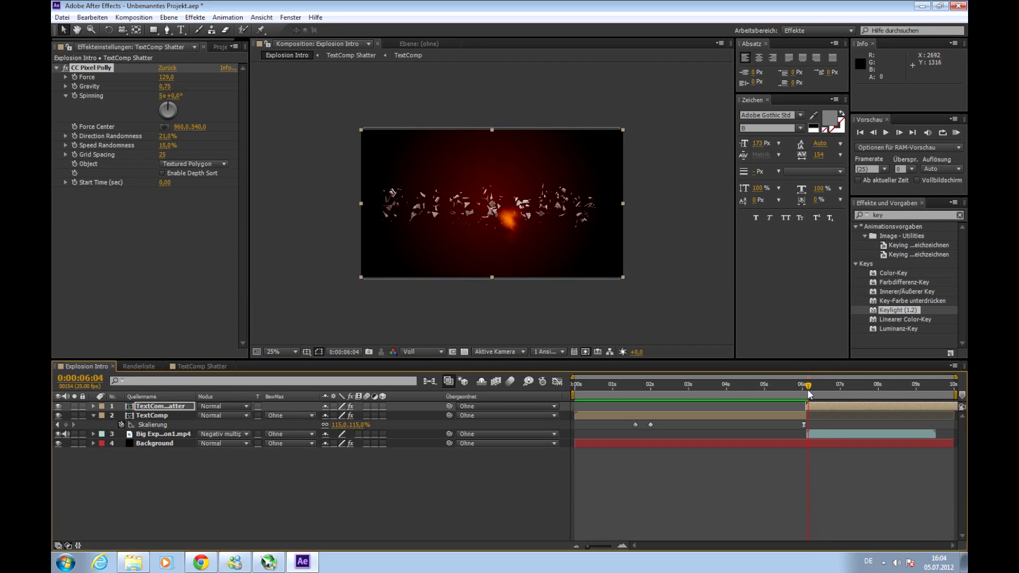
pyautogui.moveTo(807, 390); pyautogui.dragTo(808, 388)
# Duplicate TextComp Shatter with Ctrl+D and cut the copy's Grid Spacing from 25 to about 8.
pyautogui.click(176, 405)
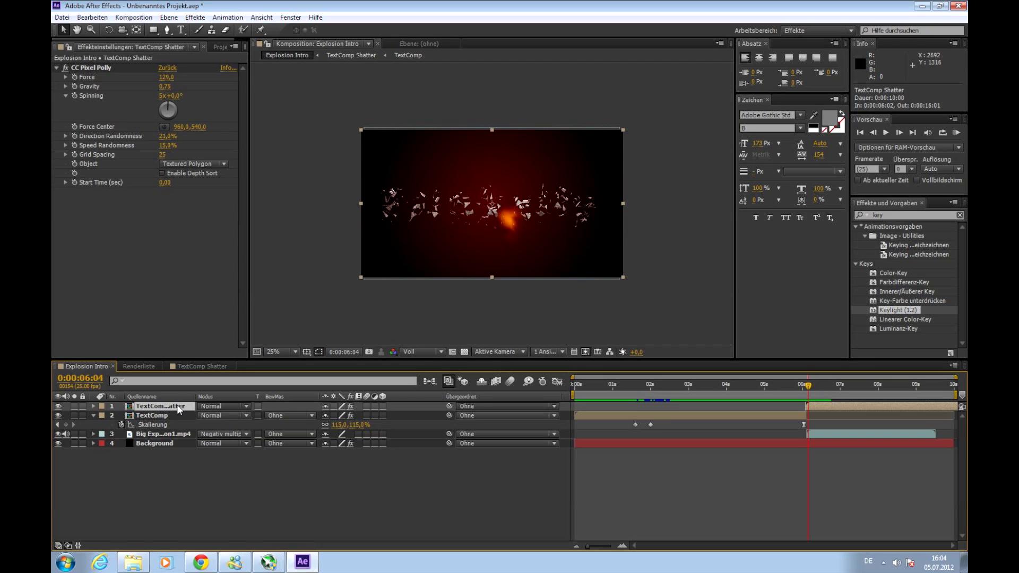
pyautogui.hotkey('ctrl', 'd')
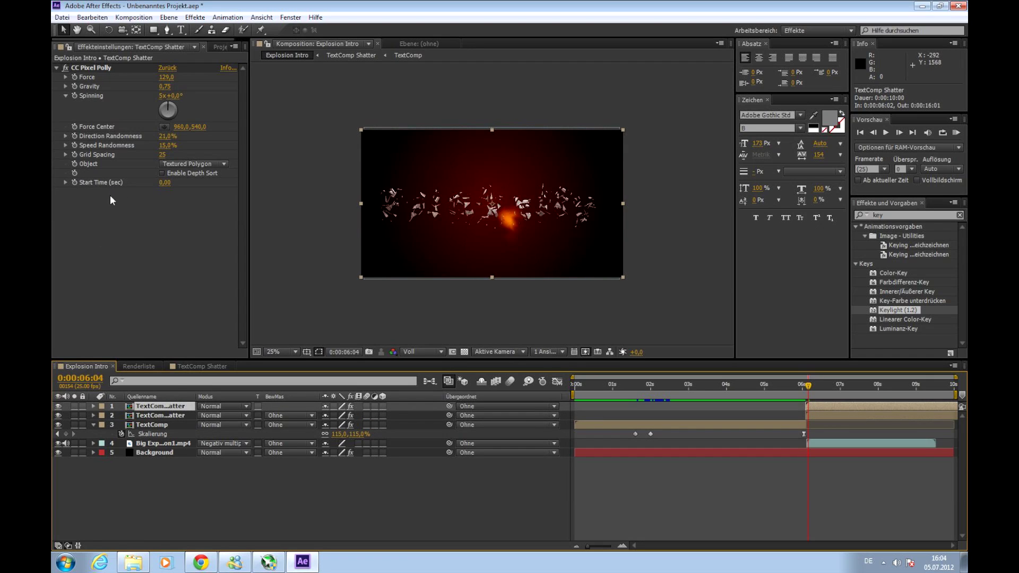
pyautogui.moveTo(163, 154); pyautogui.dragTo(154, 154)
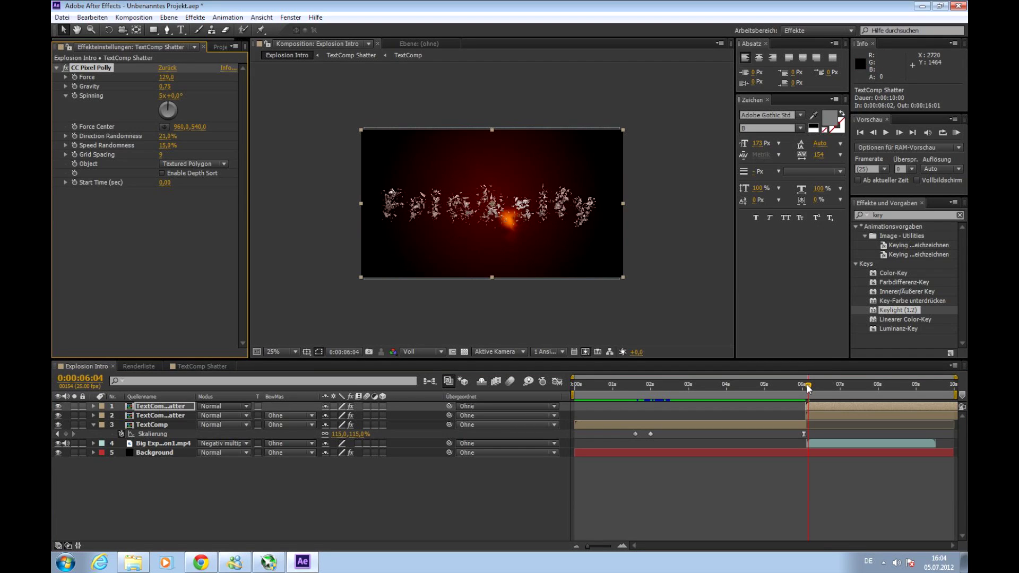
pyautogui.moveTo(816, 387); pyautogui.dragTo(823, 390)
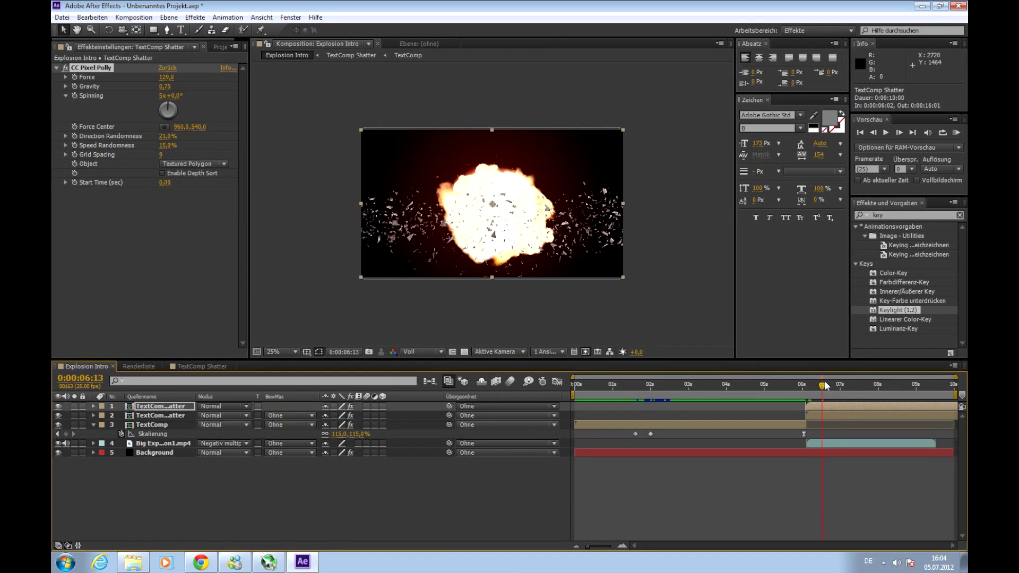
pyautogui.press('KP_0')
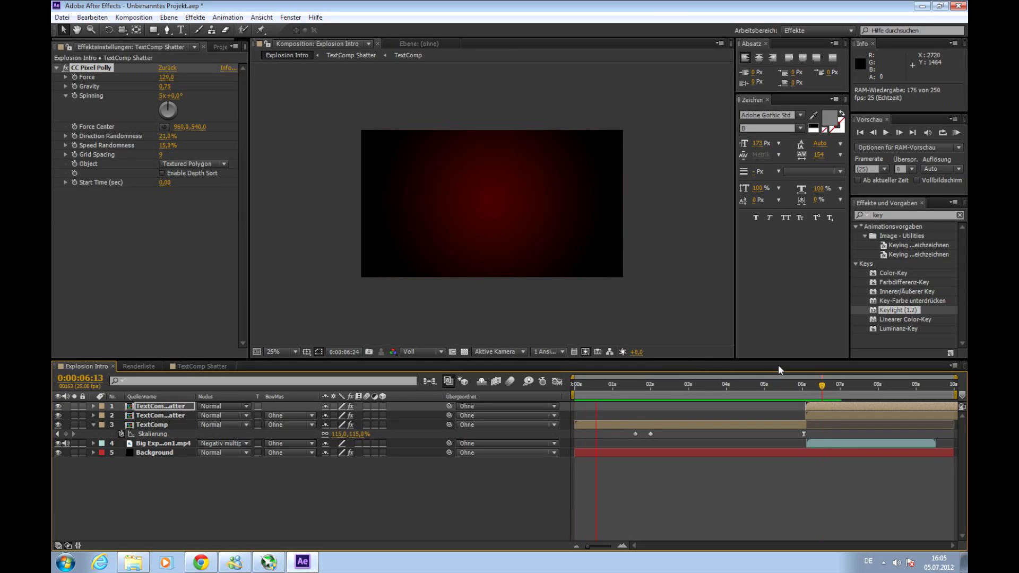
pyautogui.press('space')
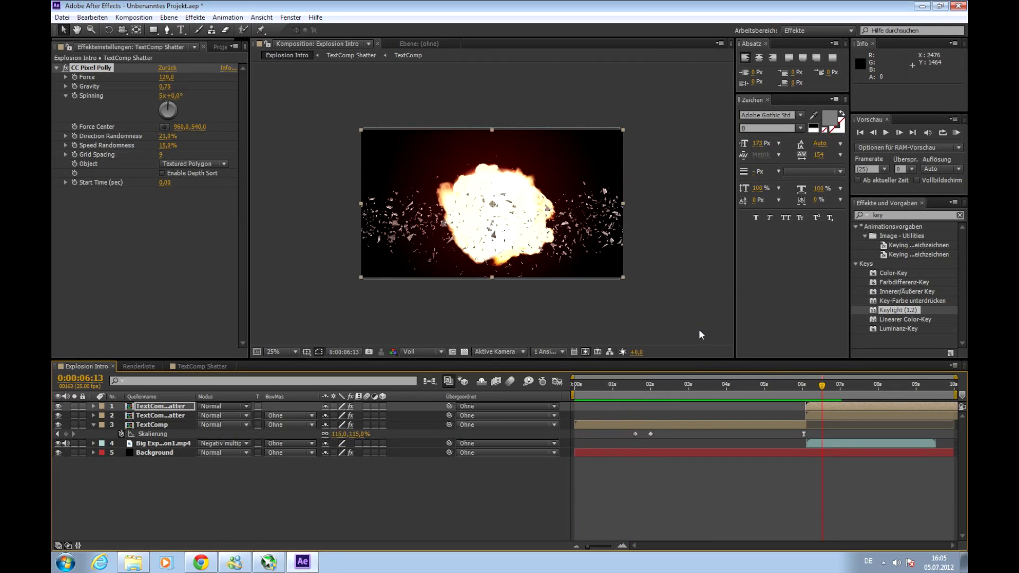
# Scrub Pixel Polly to Force 152, Gravity 0,64, Direction Randomness 50%, and review frames 6:05–6:24.
pyautogui.moveTo(166, 77); pyautogui.dragTo(179, 84)
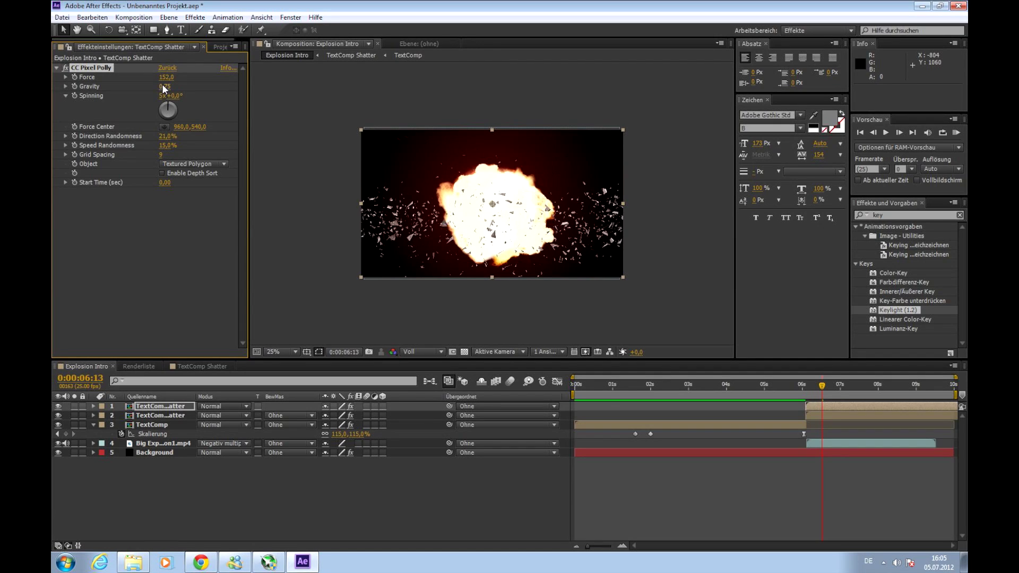
pyautogui.moveTo(162, 85); pyautogui.dragTo(156, 85)
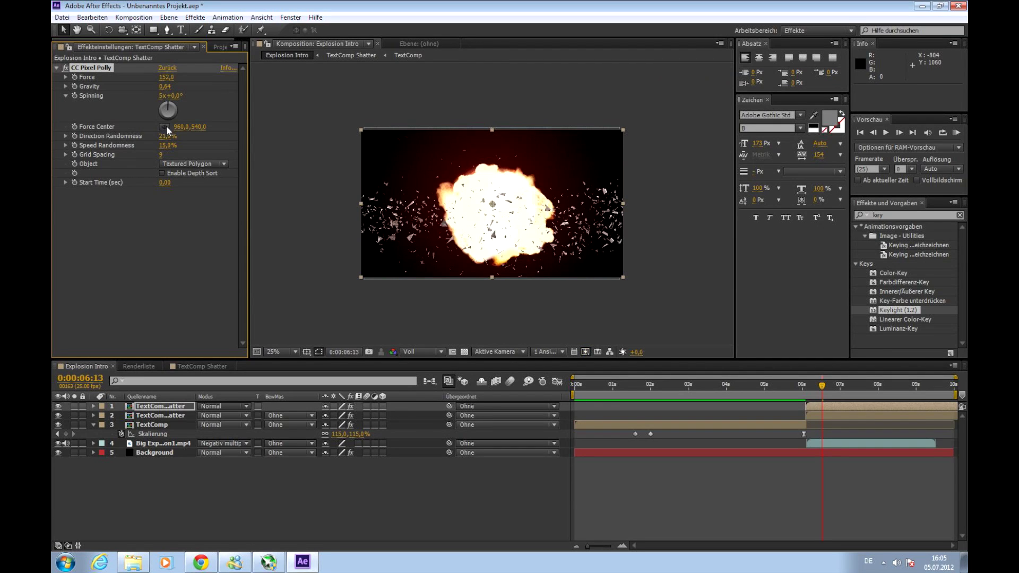
pyautogui.moveTo(164, 133)
pyautogui.mouseDown()
pyautogui.moveTo(192, 148)
pyautogui.moveTo(169, 147)
pyautogui.mouseUp()
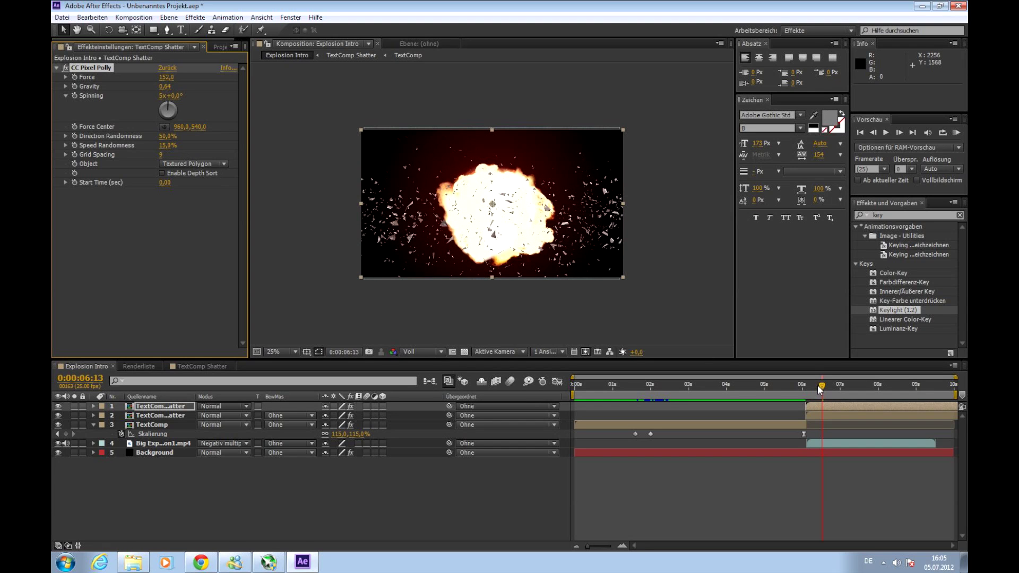
pyautogui.moveTo(822, 387)
pyautogui.mouseDown()
pyautogui.moveTo(813, 386)
pyautogui.moveTo(849, 390)
pyautogui.moveTo(814, 400)
pyautogui.mouseUp()
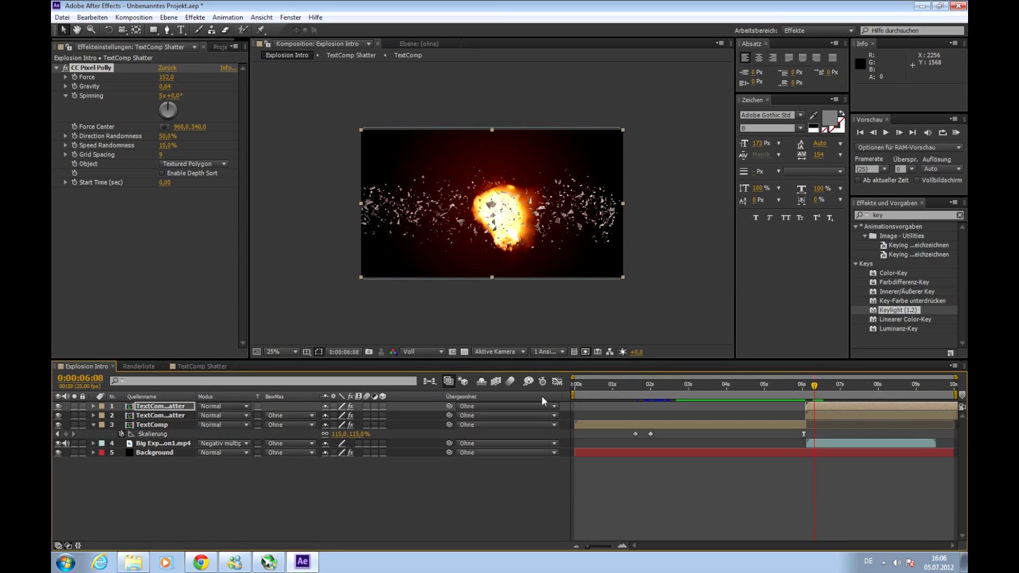
pyautogui.moveTo(814, 387); pyautogui.dragTo(810, 387)
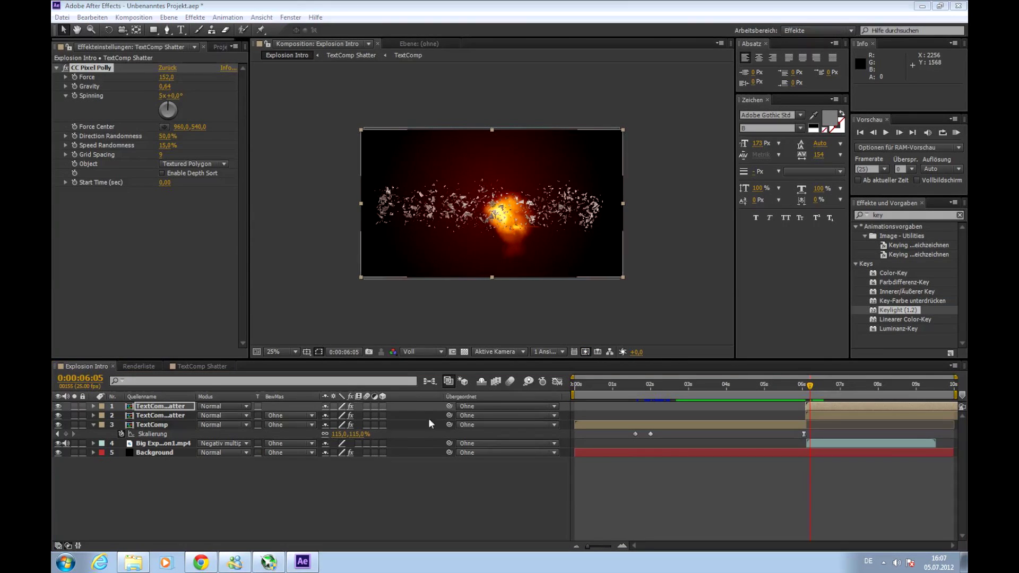
# Drag the second shatter layer's CC Pixel Polly force center toward the fireball's lower right.
pyautogui.click(177, 415)
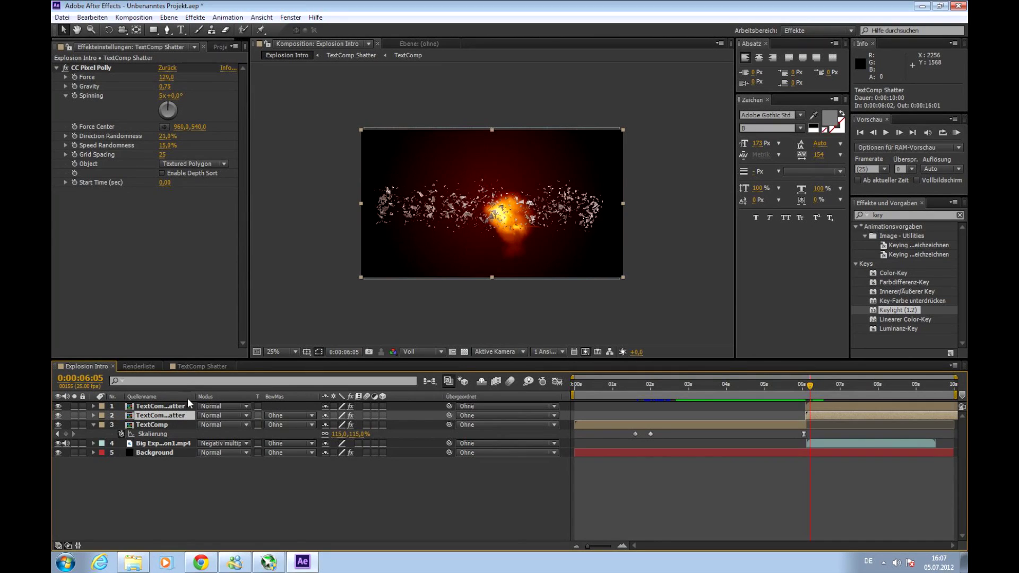
pyautogui.click(102, 69)
pyautogui.press('.')
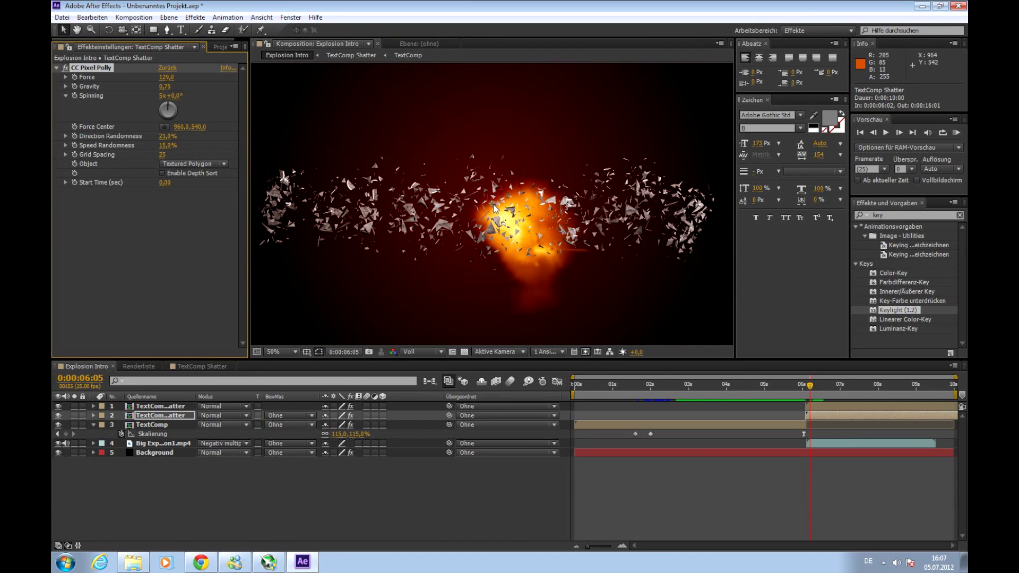
pyautogui.scroll(-1, 494, 208)
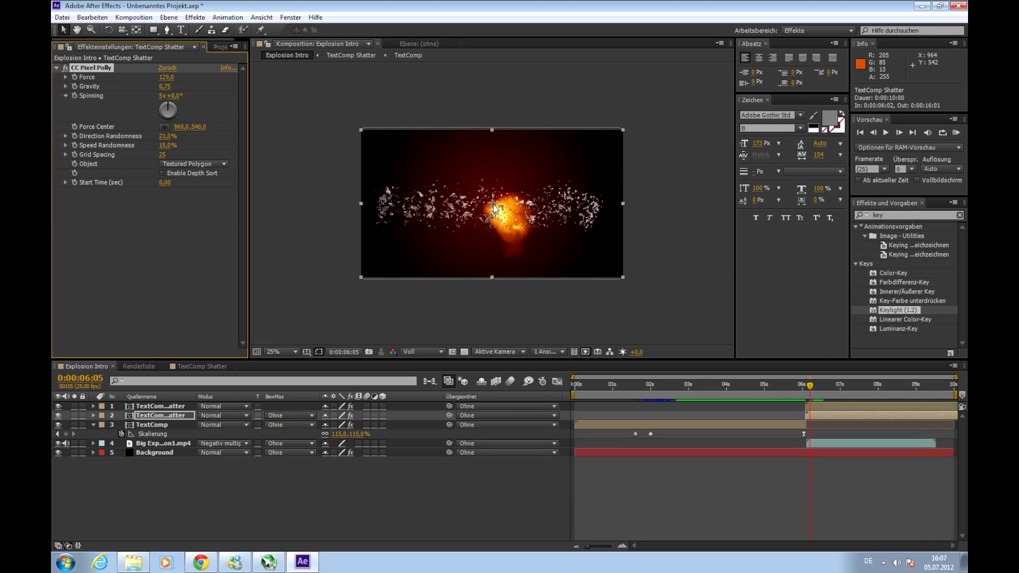
pyautogui.scroll(1, 492, 207)
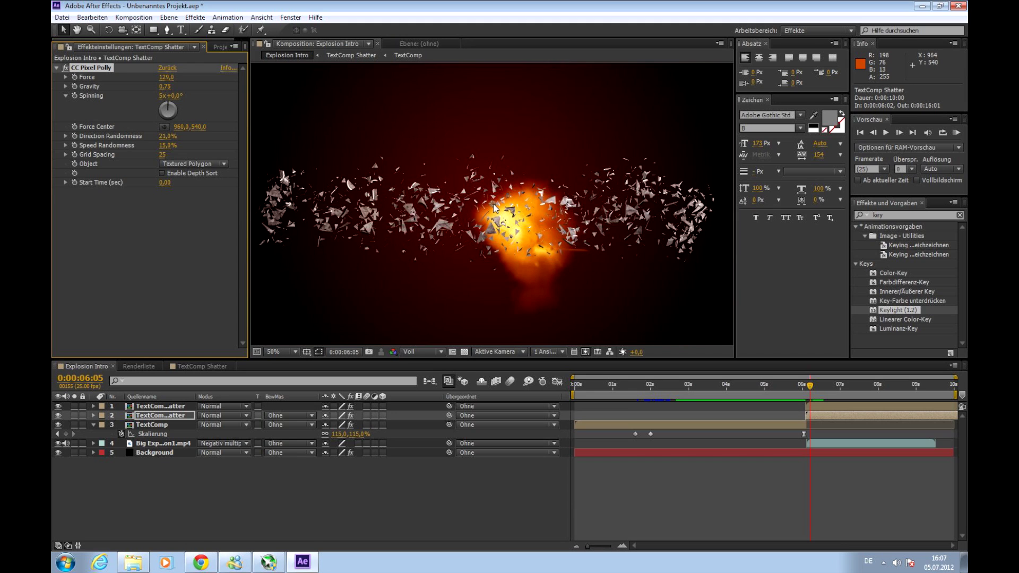
pyautogui.moveTo(493, 206); pyautogui.dragTo(524, 170)
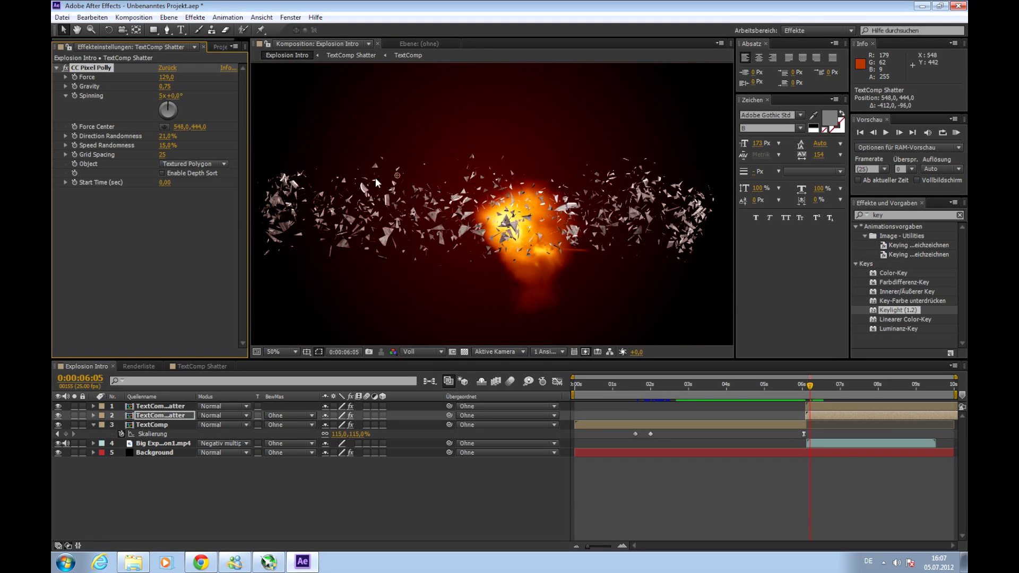
pyautogui.moveTo(397, 175); pyautogui.dragTo(523, 222)
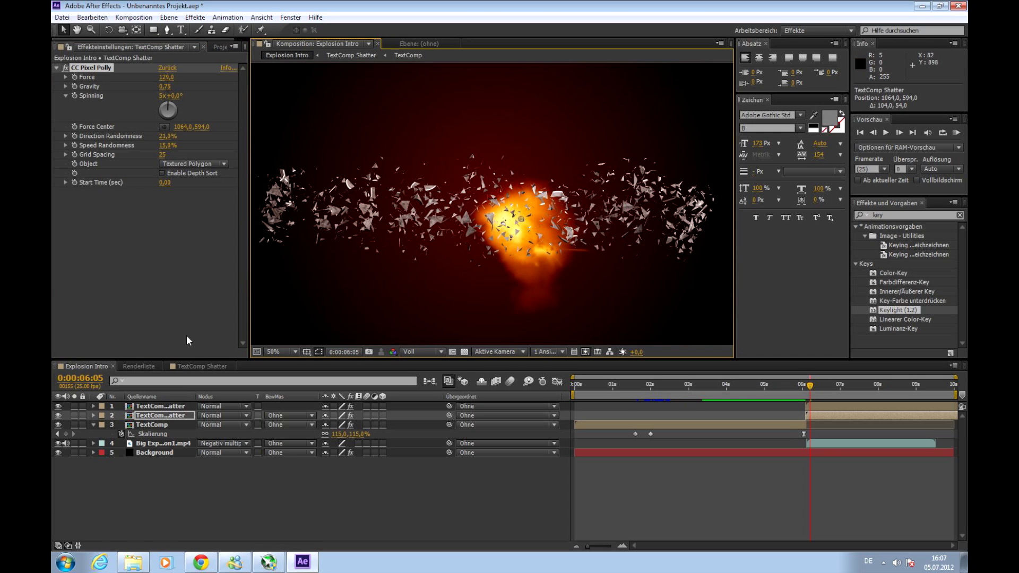
# Move the top TextComp Shatter layer's force center to 1094,628 and preview around six seconds.
pyautogui.click(184, 407)
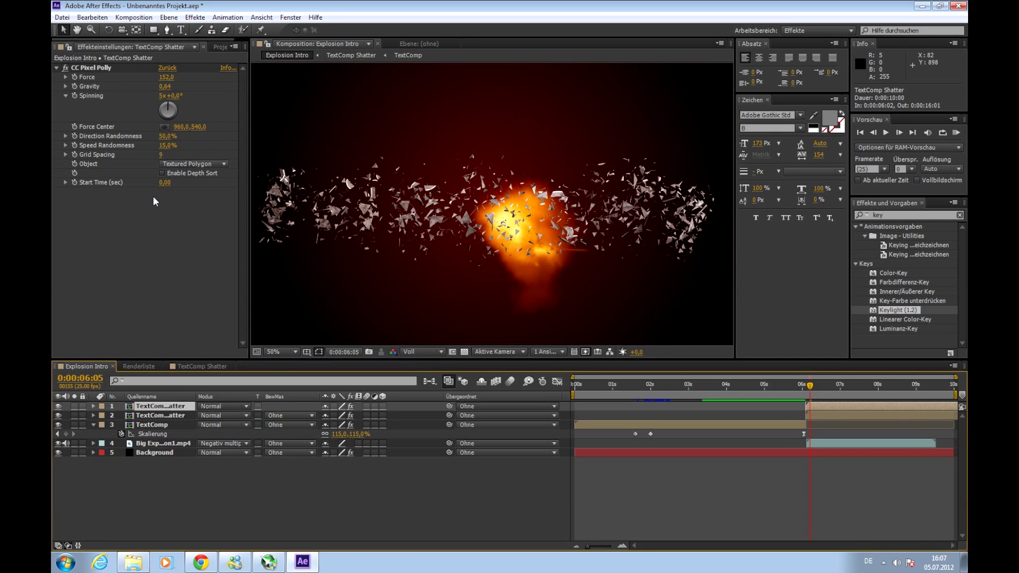
pyautogui.click(92, 66)
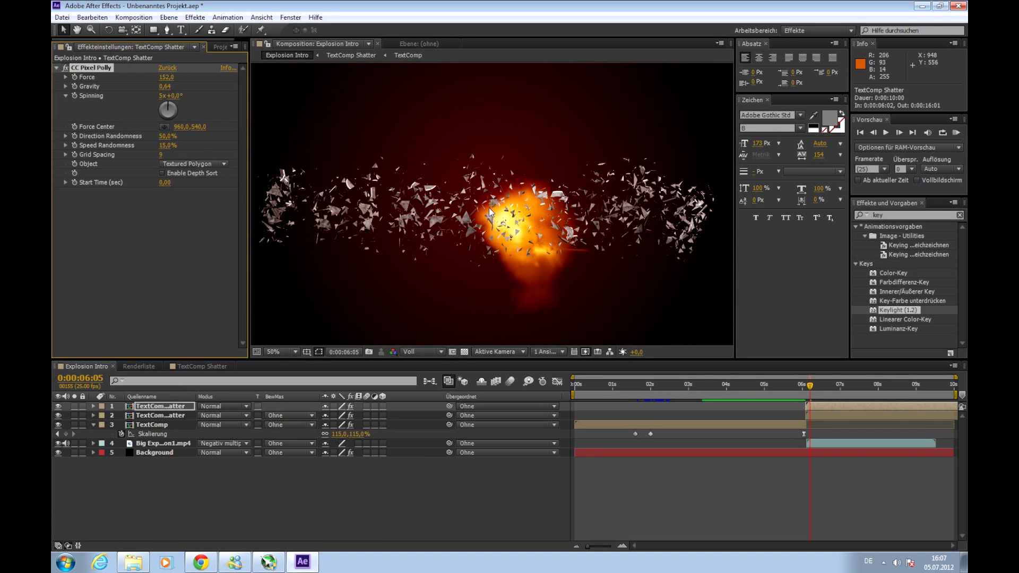
pyautogui.moveTo(493, 205); pyautogui.dragTo(528, 227)
pyautogui.scroll(-1, 528, 227)
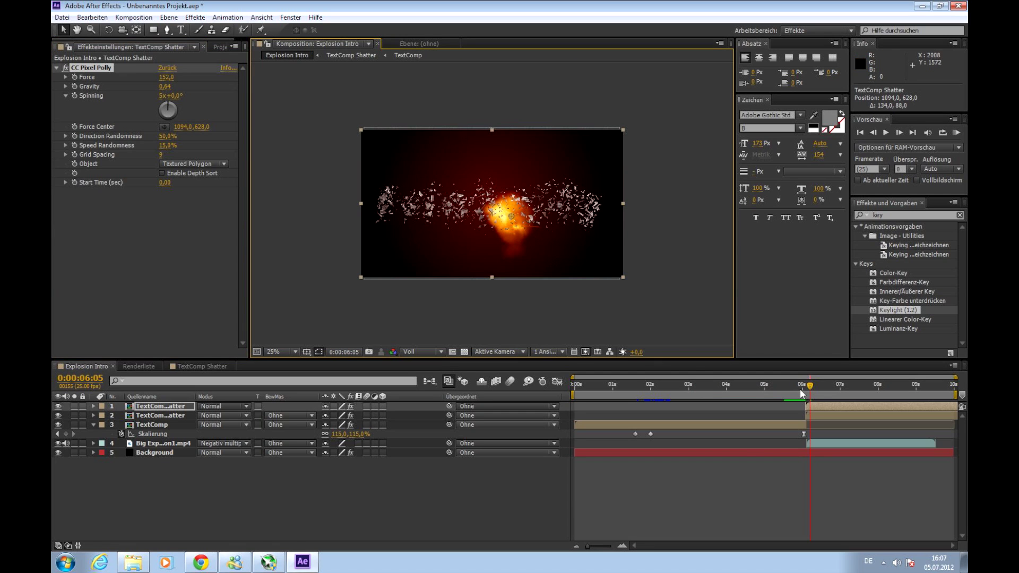
pyautogui.moveTo(801, 384)
pyautogui.mouseDown()
pyautogui.moveTo(842, 385)
pyautogui.moveTo(814, 389)
pyautogui.mouseUp()
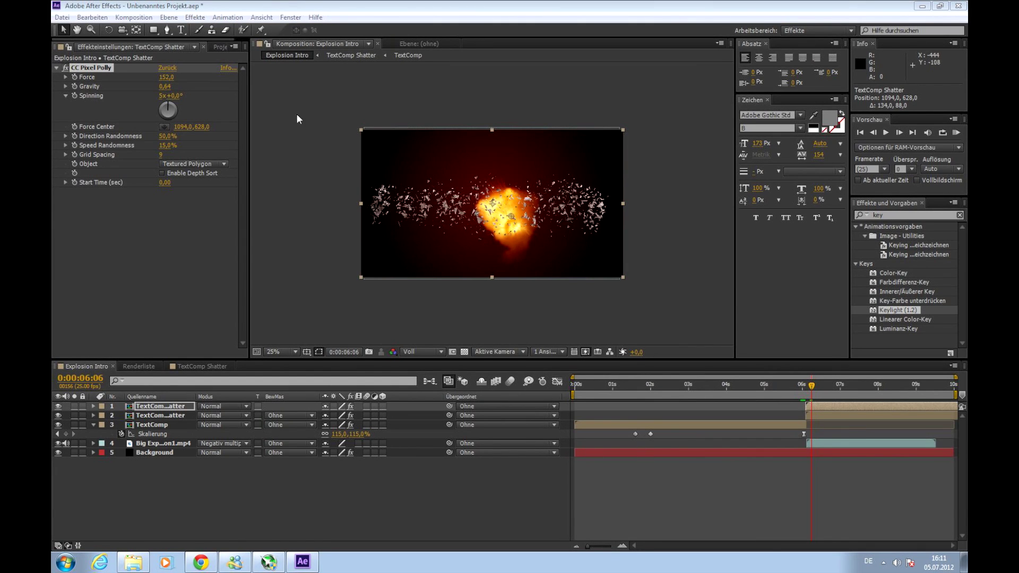
pyautogui.click(169, 18)
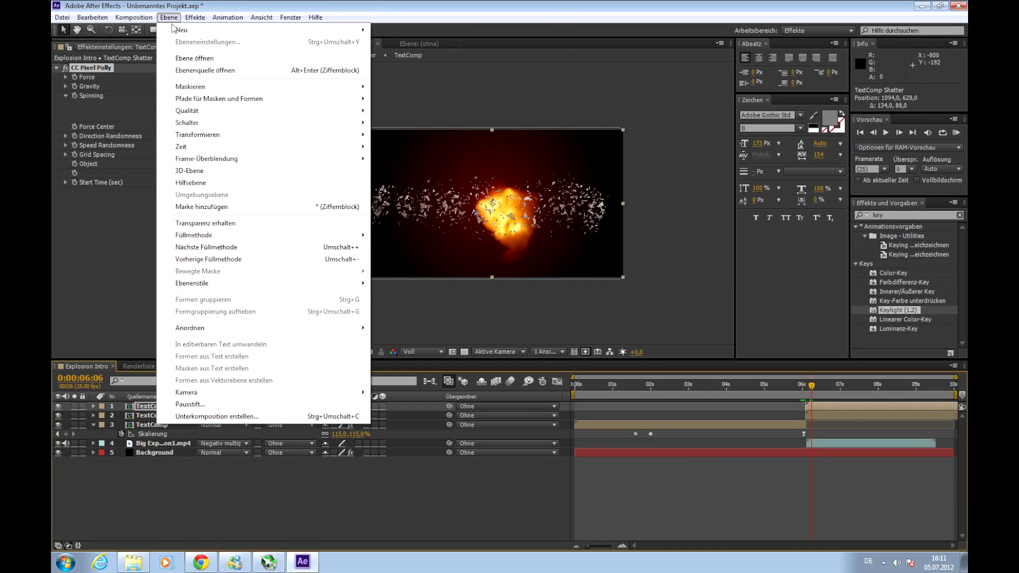
# Create a black full-frame solid named 'Fade' at the composition start and expand its Transform group.
pyautogui.moveTo(260, 32)
pyautogui.click(393, 42)
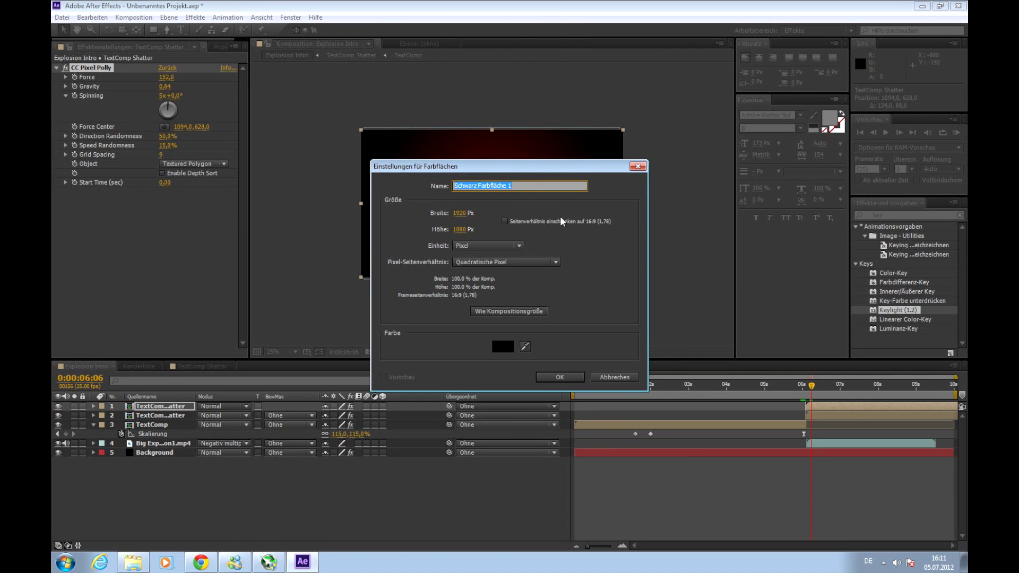
pyautogui.write('Fade')
pyautogui.click(560, 377)
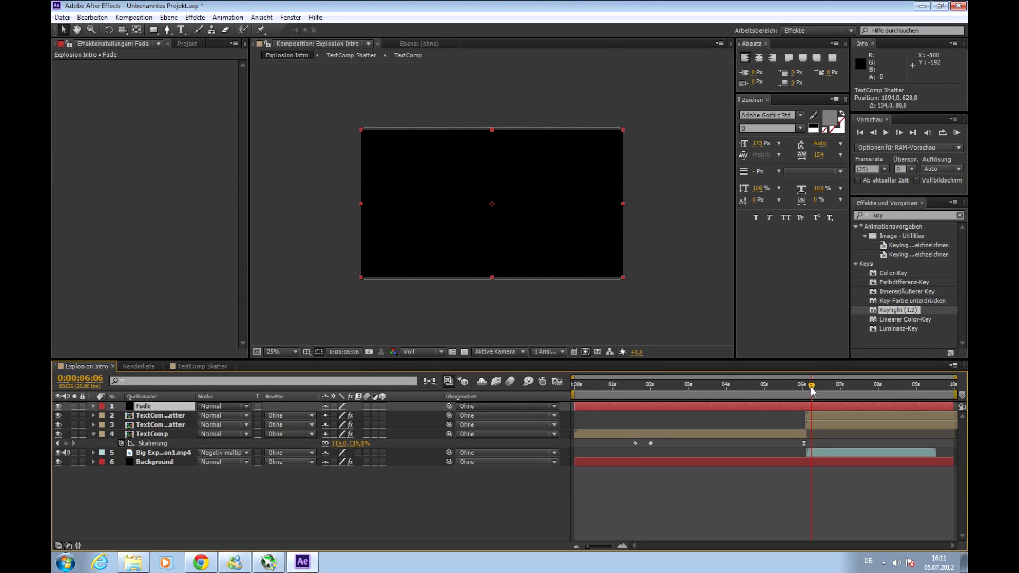
pyautogui.press('Home')
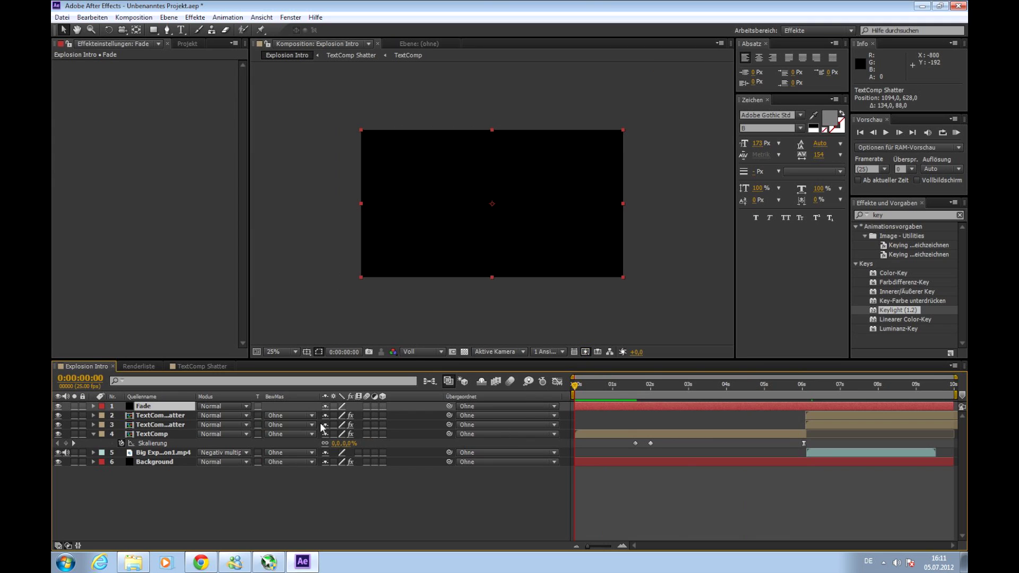
pyautogui.click(94, 405)
pyautogui.click(103, 415)
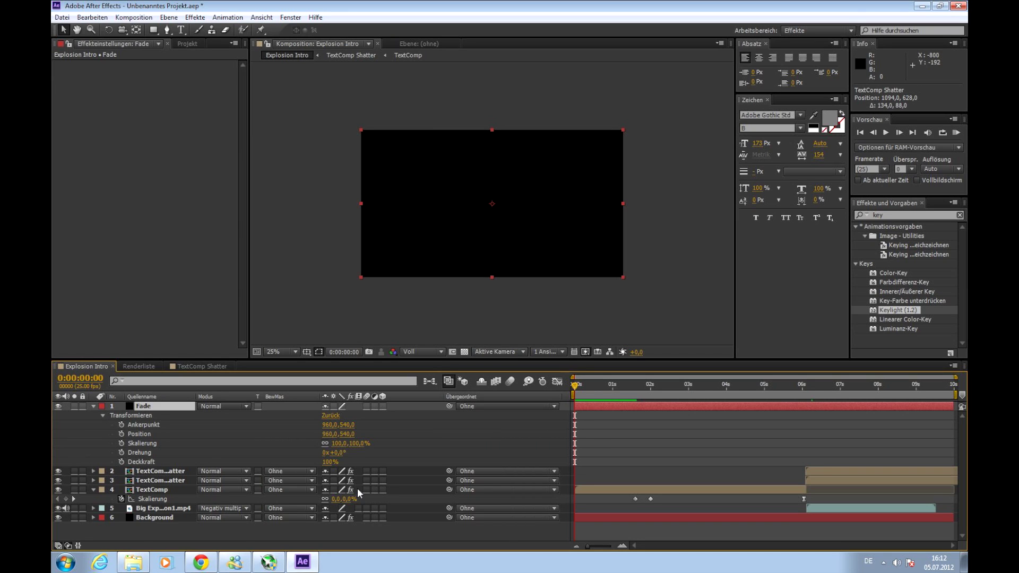
# Keyframe Fade's opacity from 100% at 0s down to 0% at 0:00:00:13.
pyautogui.click(122, 461)
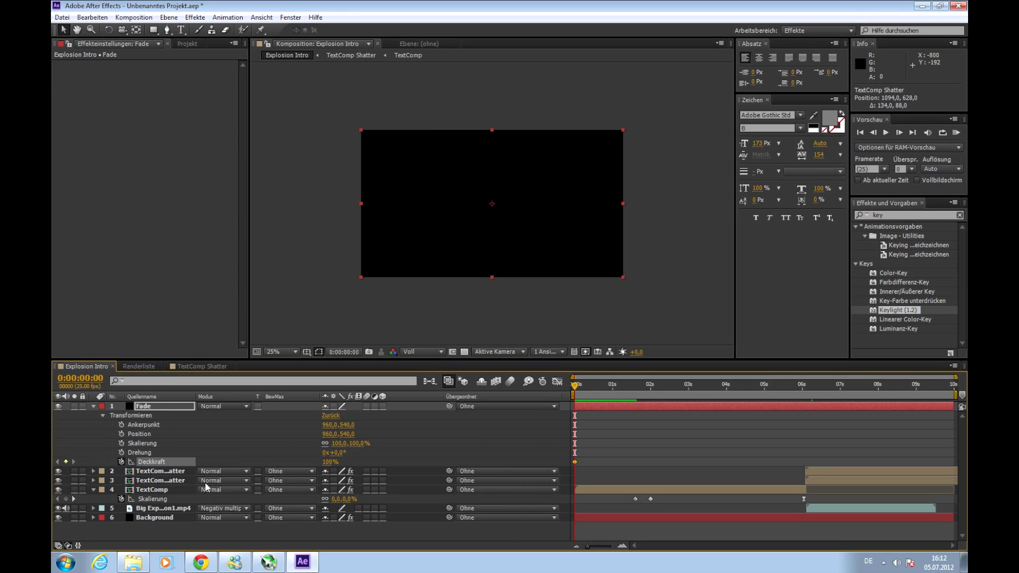
pyautogui.moveTo(573, 389); pyautogui.dragTo(594, 391)
pyautogui.moveTo(291, 467); pyautogui.dragTo(279, 468)
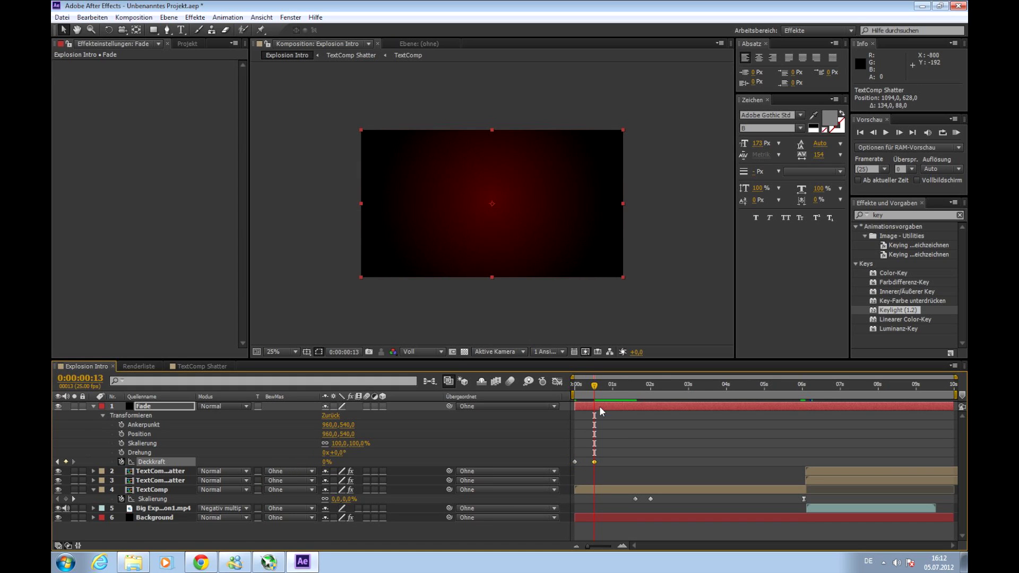
pyautogui.moveTo(594, 387); pyautogui.dragTo(675, 389)
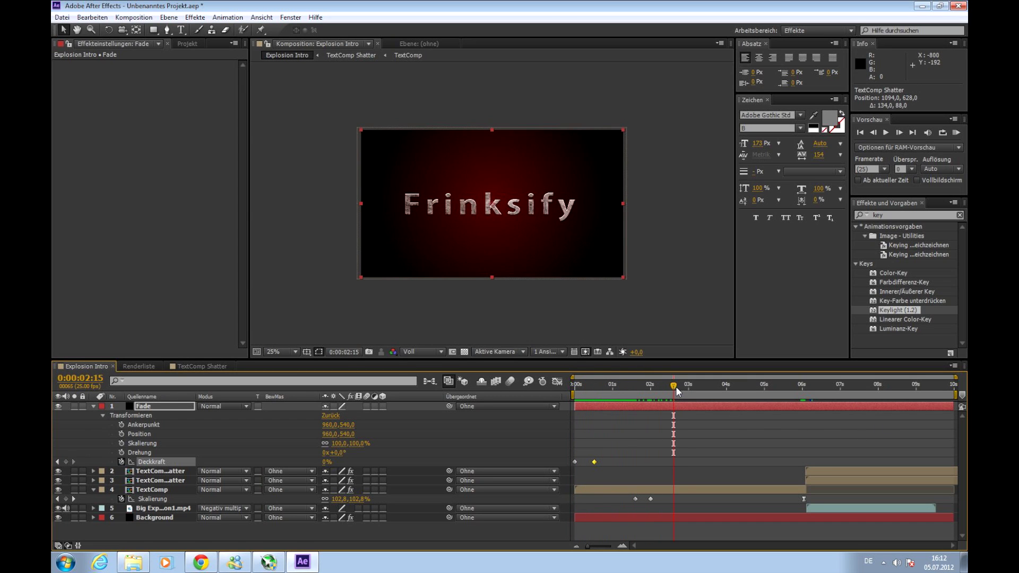
pyautogui.moveTo(676, 387); pyautogui.dragTo(937, 384)
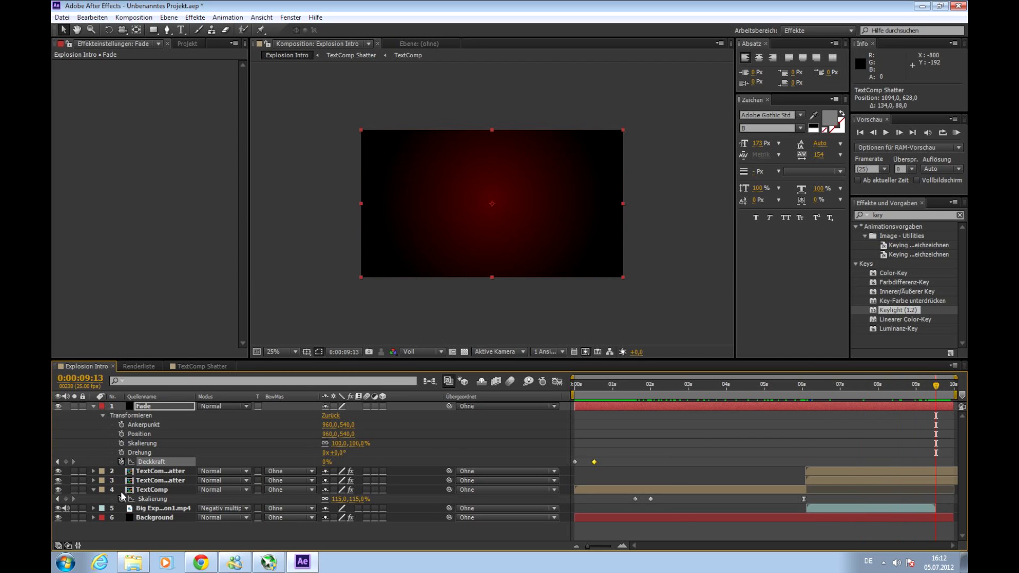
# Add an opacity keyframe near the end and raise Fade's opacity back up to 100%.
pyautogui.click(66, 502)
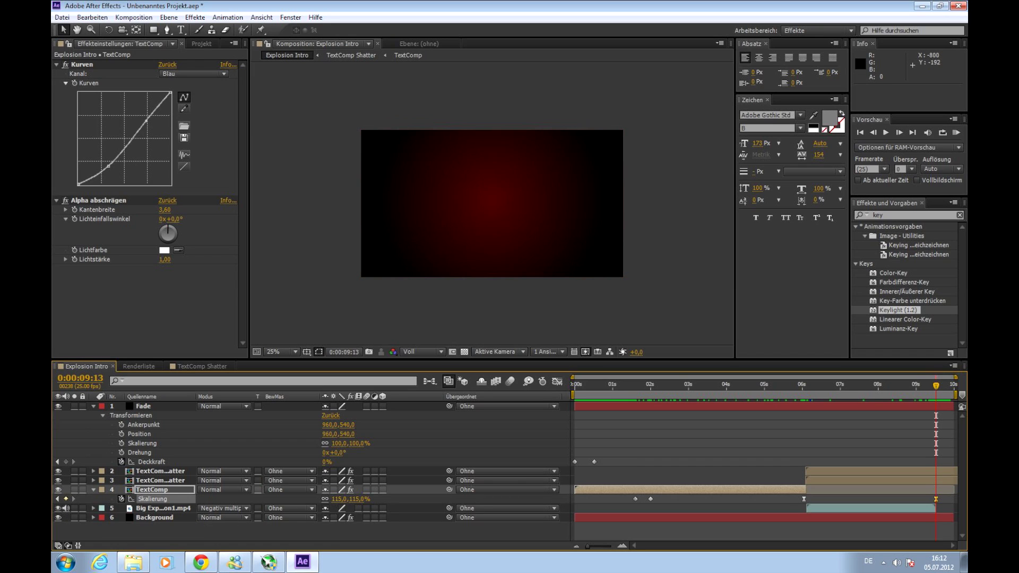
pyautogui.click(713, 406)
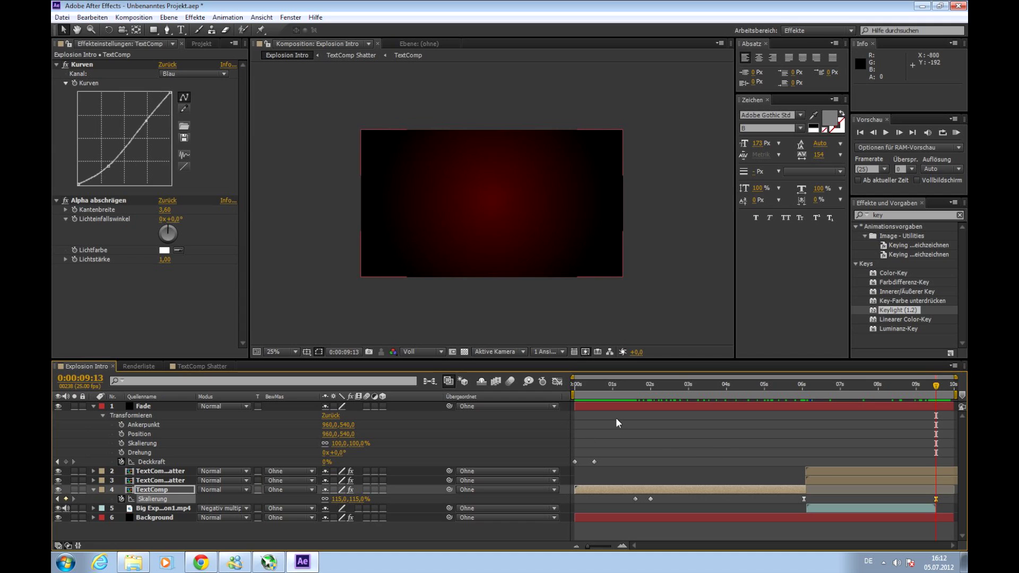
pyautogui.click(703, 480)
pyautogui.moveTo(938, 387); pyautogui.dragTo(959, 393)
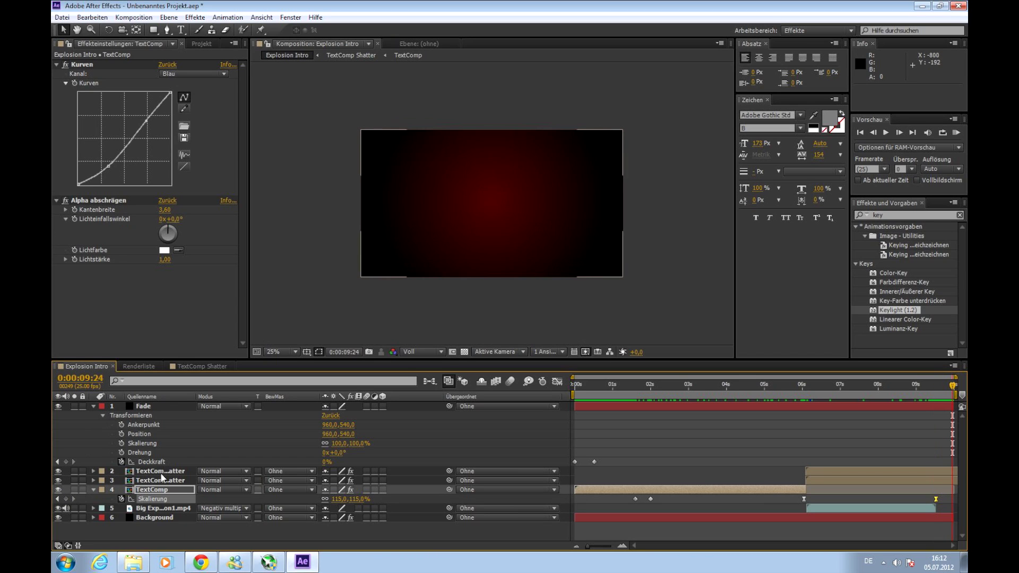
pyautogui.moveTo(326, 462); pyautogui.dragTo(515, 453)
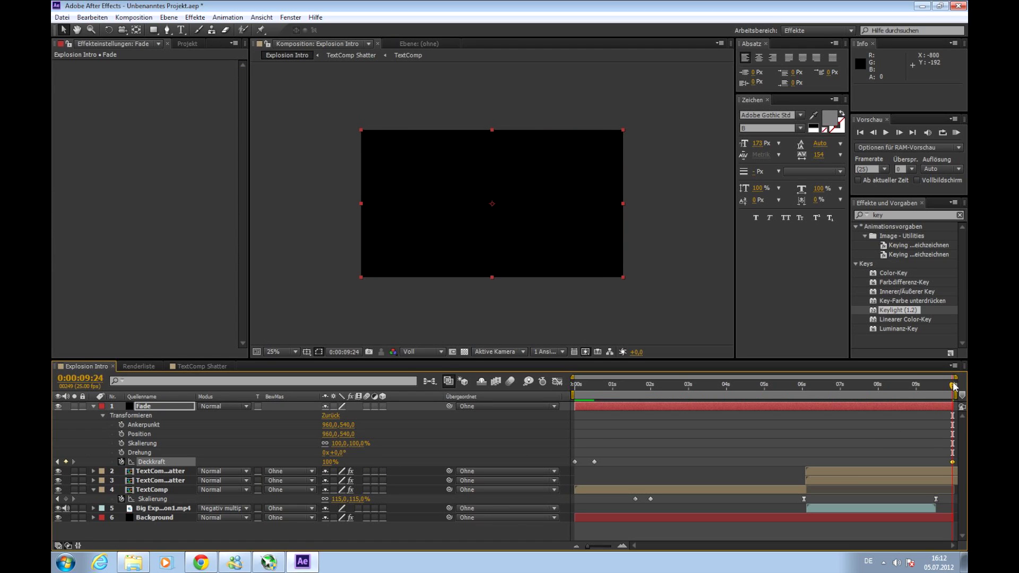
pyautogui.moveTo(954, 386); pyautogui.dragTo(904, 402)
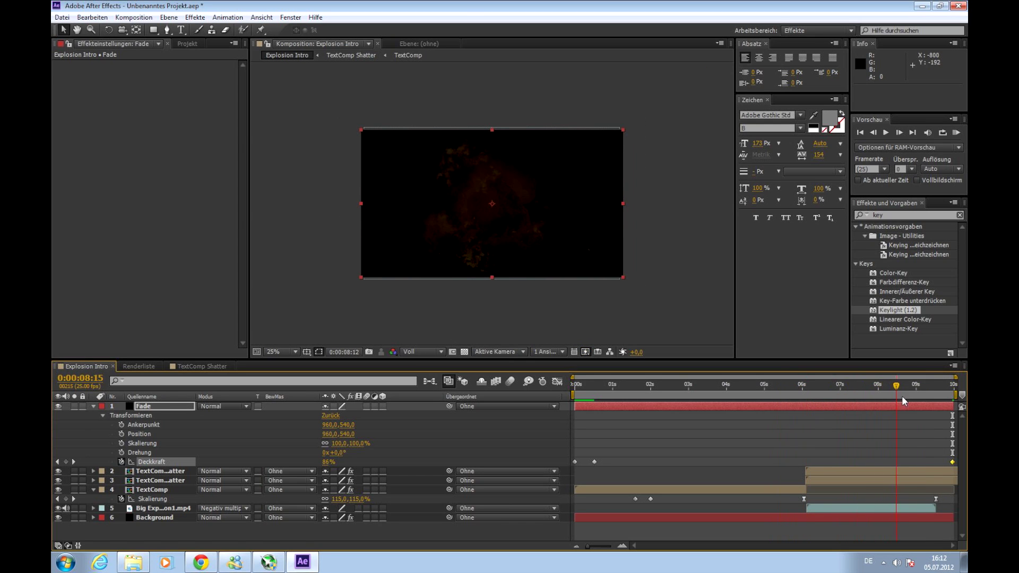
# Play back the ending and undo the stray TextComp scale change.
pyautogui.press('space')
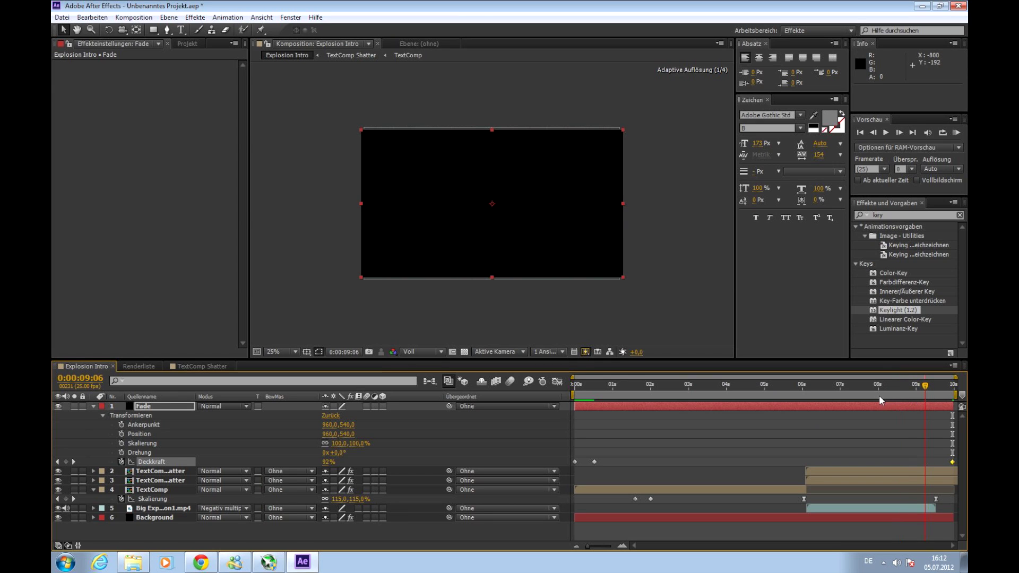
pyautogui.moveTo(880, 398); pyautogui.dragTo(923, 403)
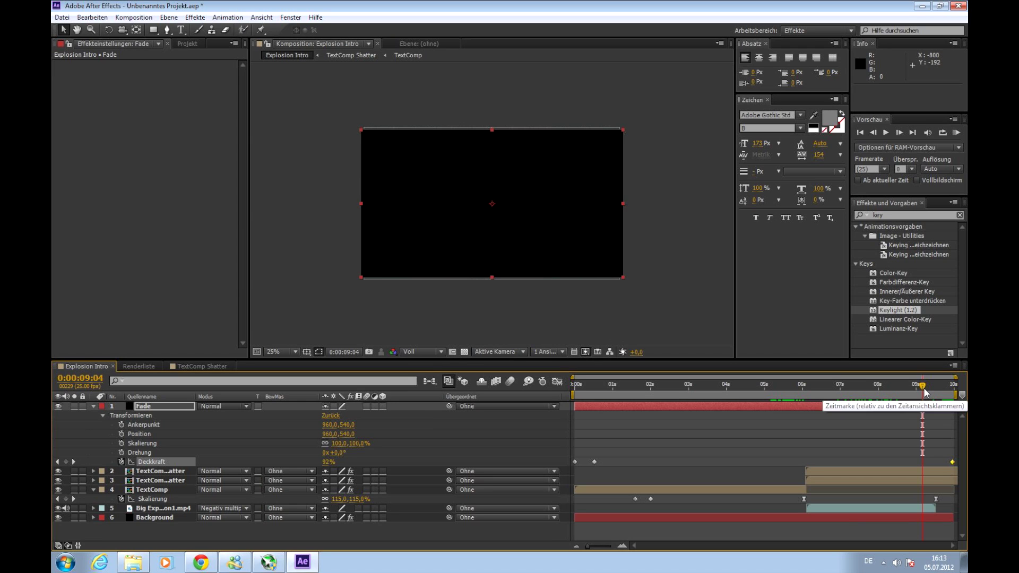
pyautogui.click(932, 393)
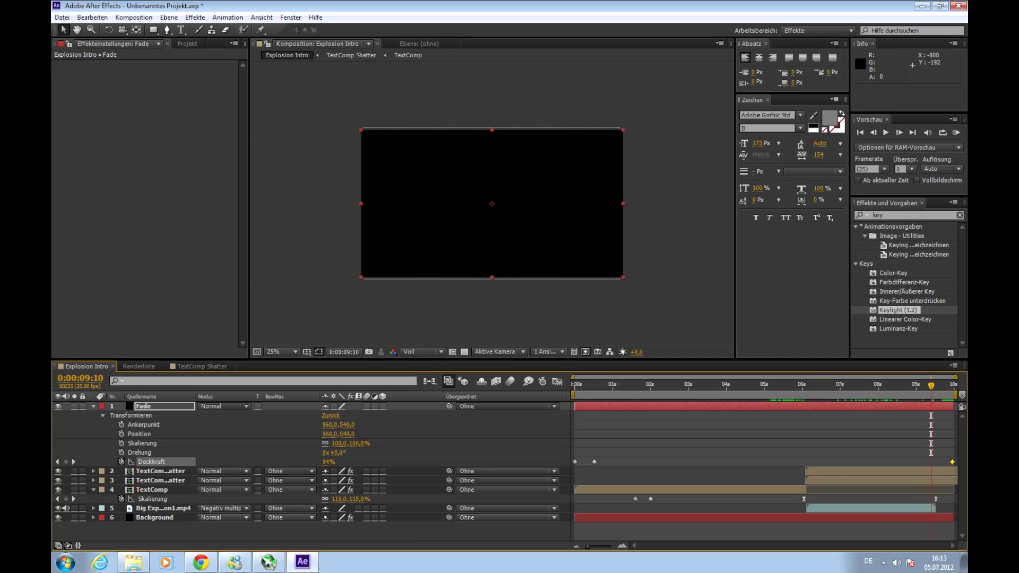
pyautogui.hotkey('ctrl', 'z')
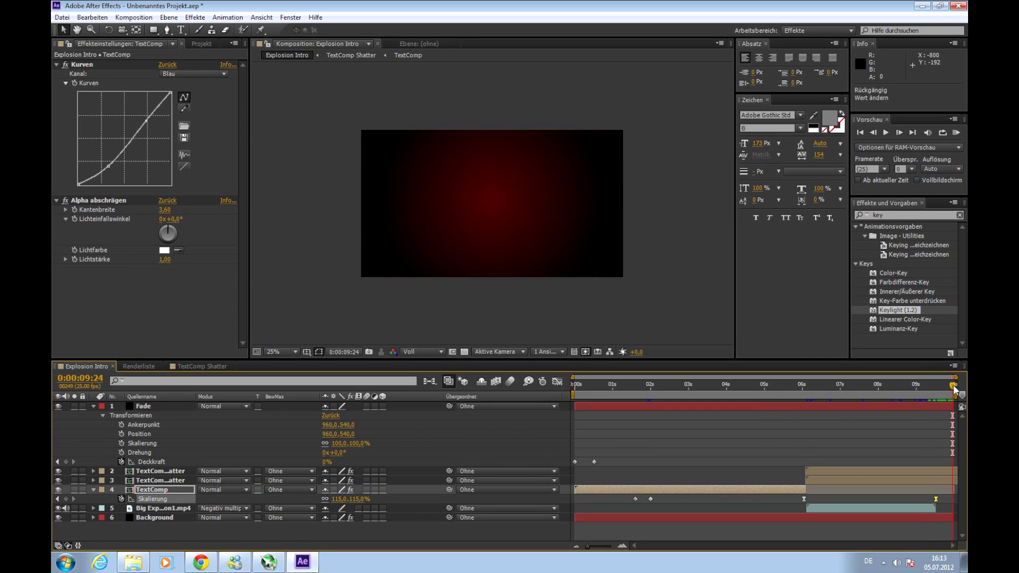
# Keyframe Fade's opacity at 0% at 9:13 and 100% at 9:24.
pyautogui.moveTo(953, 386); pyautogui.dragTo(936, 391)
pyautogui.click(65, 462)
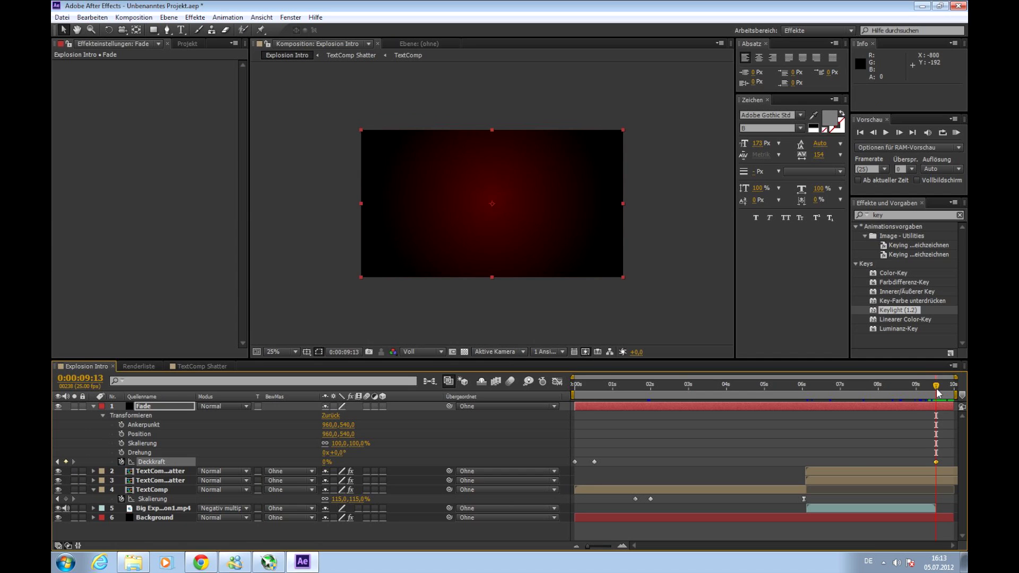
pyautogui.moveTo(937, 390); pyautogui.dragTo(955, 390)
pyautogui.moveTo(328, 462); pyautogui.dragTo(439, 456)
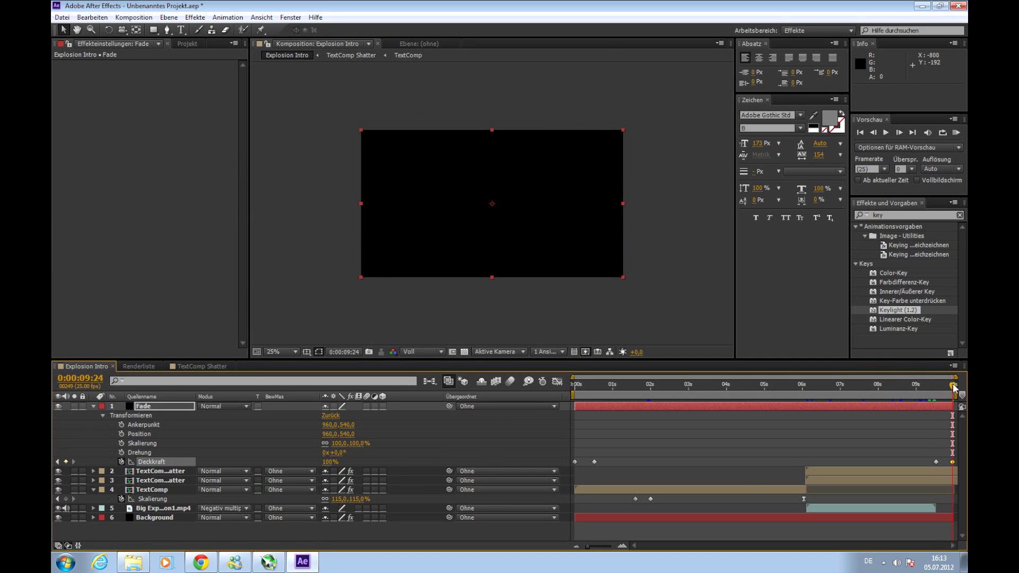
pyautogui.moveTo(954, 387); pyautogui.dragTo(953, 425)
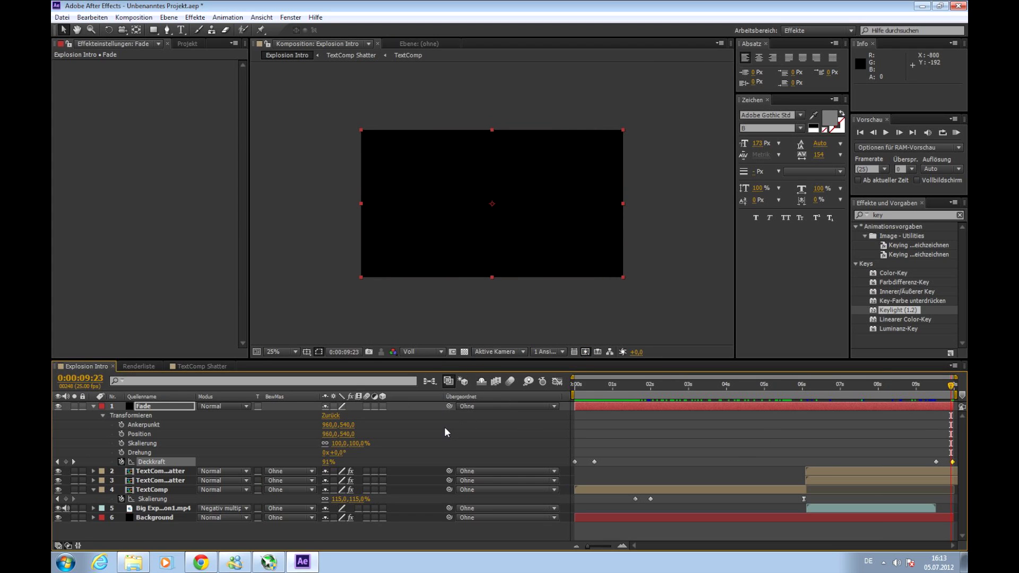
pyautogui.click(133, 567)
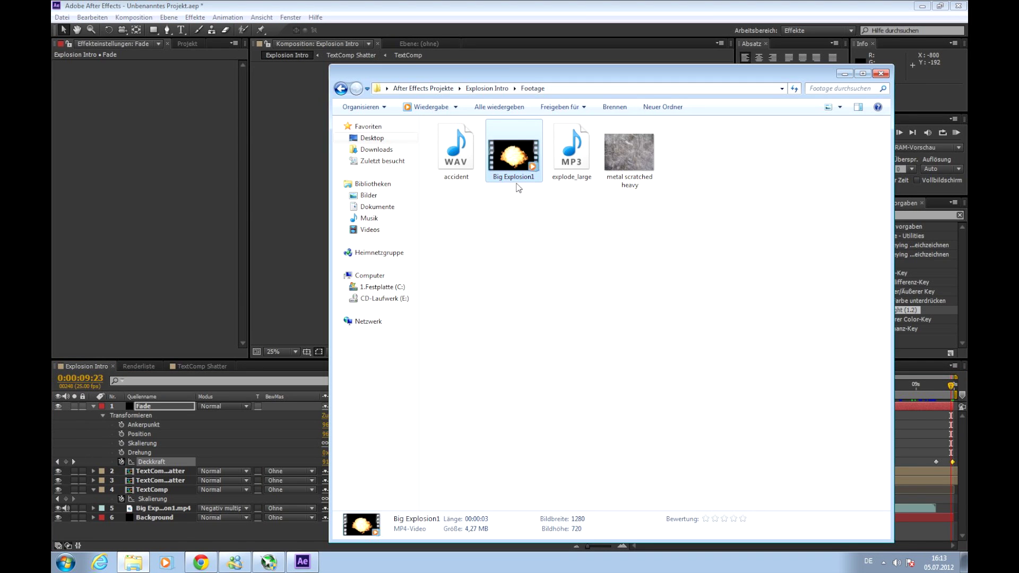
# Drag explode_large.mp3 and accident.wav from the Footage folder into the After Effects Project panel.
pyautogui.click(479, 173)
pyautogui.click(572, 171)
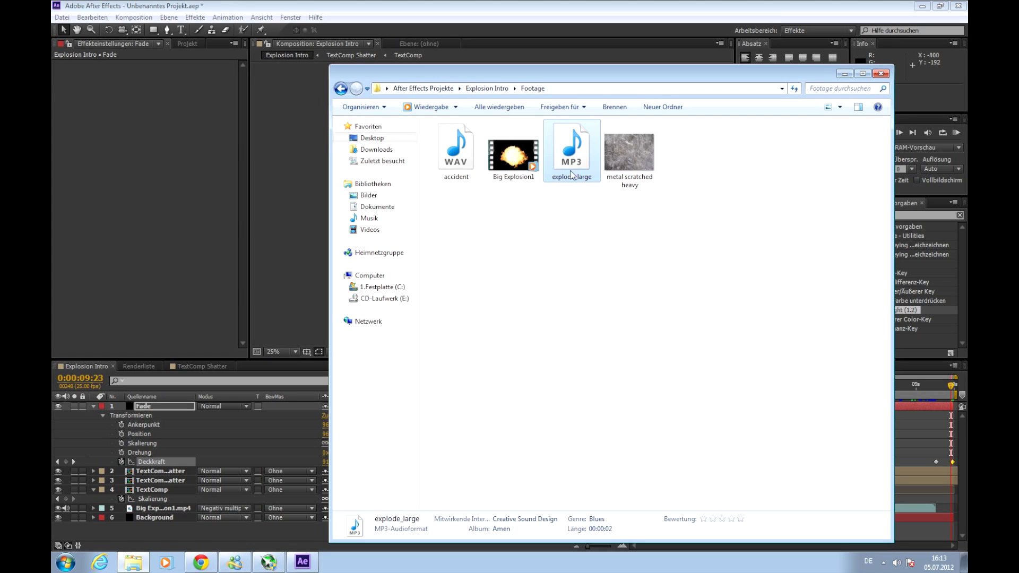
pyautogui.moveTo(572, 176); pyautogui.dragTo(132, 199)
pyautogui.click(134, 564)
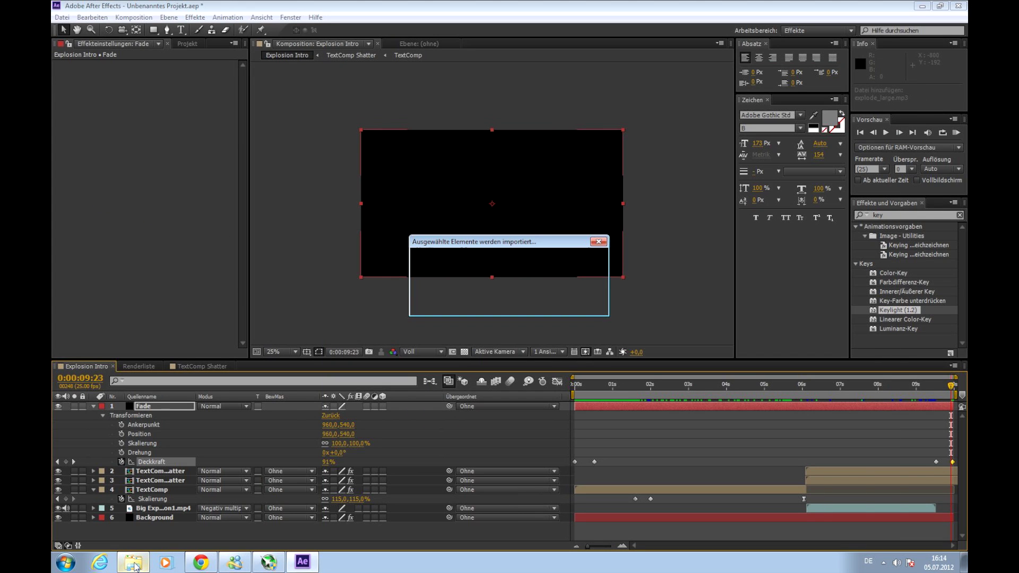
pyautogui.click(134, 564)
pyautogui.moveTo(458, 154); pyautogui.dragTo(180, 186)
# Add accident.wav from the Project panel to the Explosion Intro timeline.
pyautogui.click(187, 44)
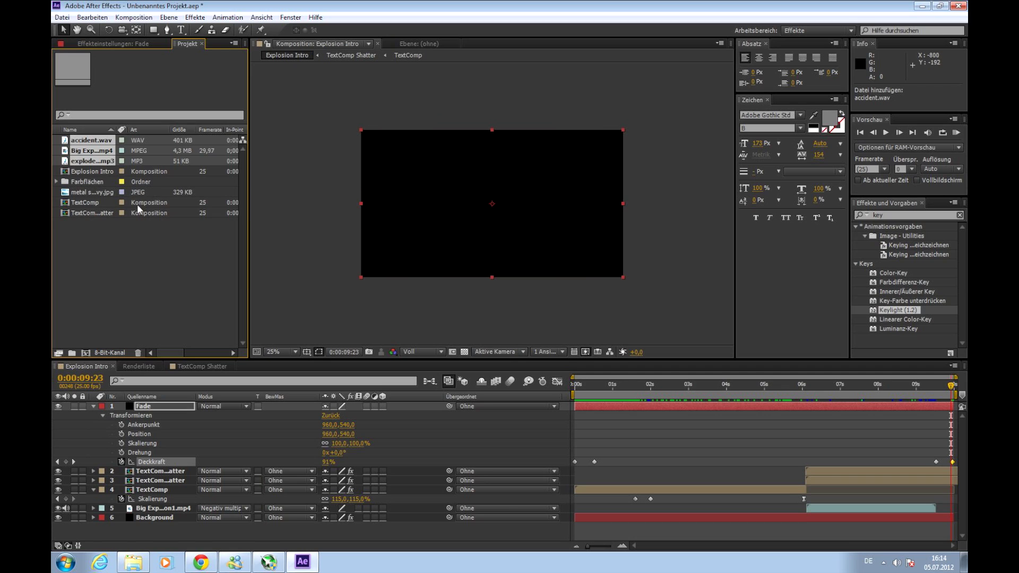
pyautogui.click(109, 183)
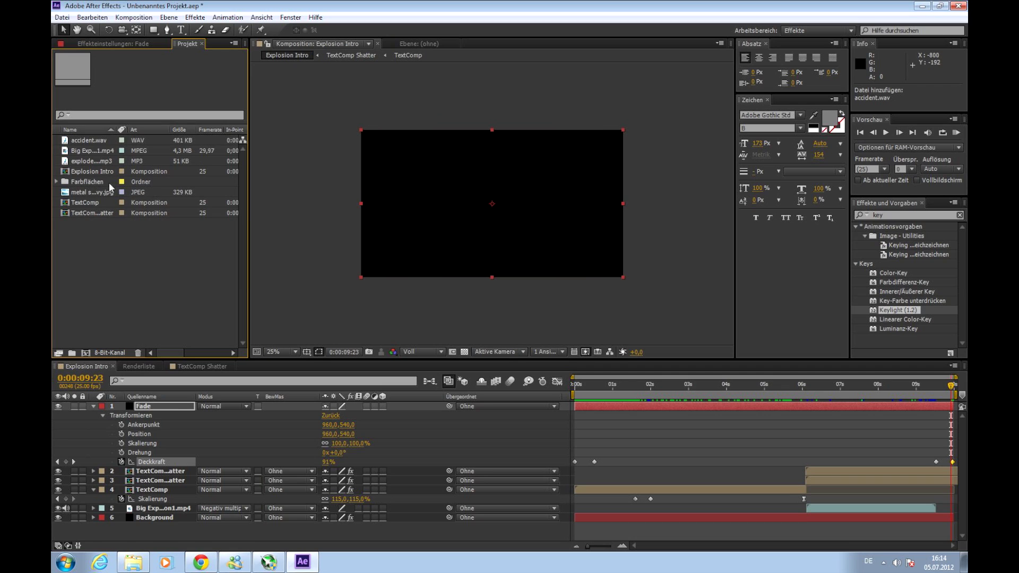
pyautogui.click(93, 138)
pyautogui.moveTo(97, 139); pyautogui.dragTo(635, 511)
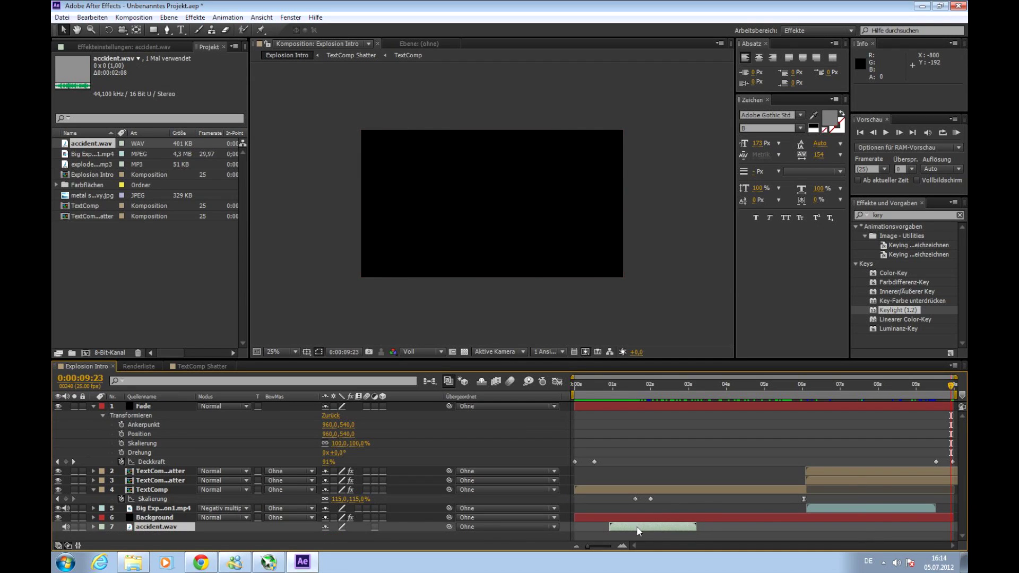
# Reveal accident.wav's waveform and slide the sound so it starts at 0 seconds.
pyautogui.press('l')
pyautogui.click(142, 535)
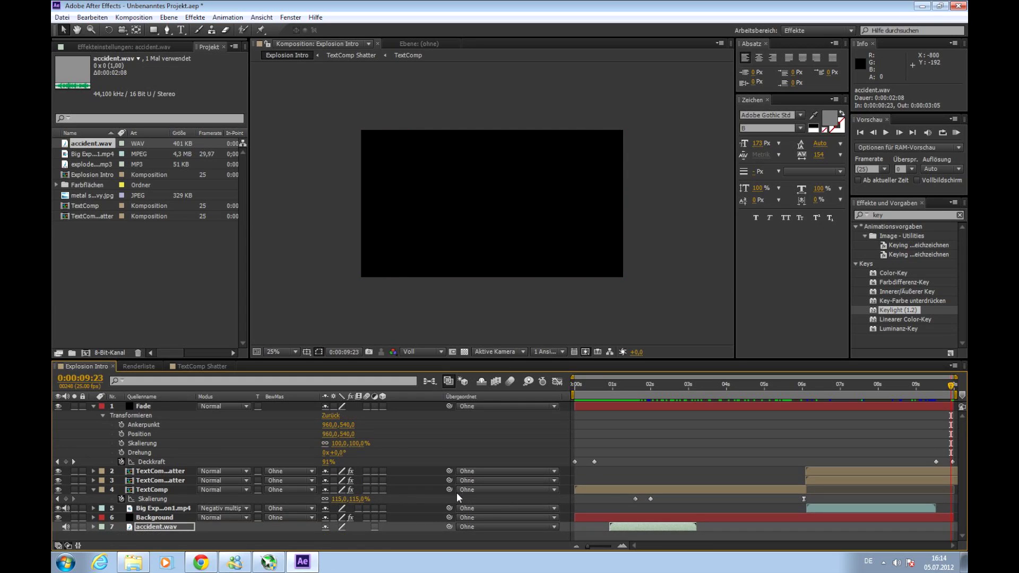
pyautogui.press('l')
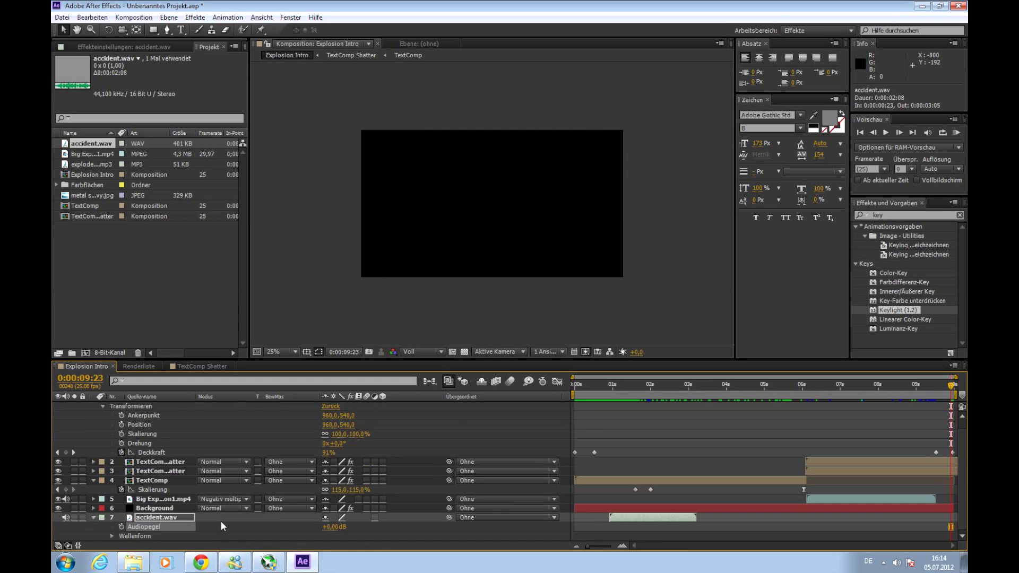
pyautogui.click(124, 536)
pyautogui.click(112, 536)
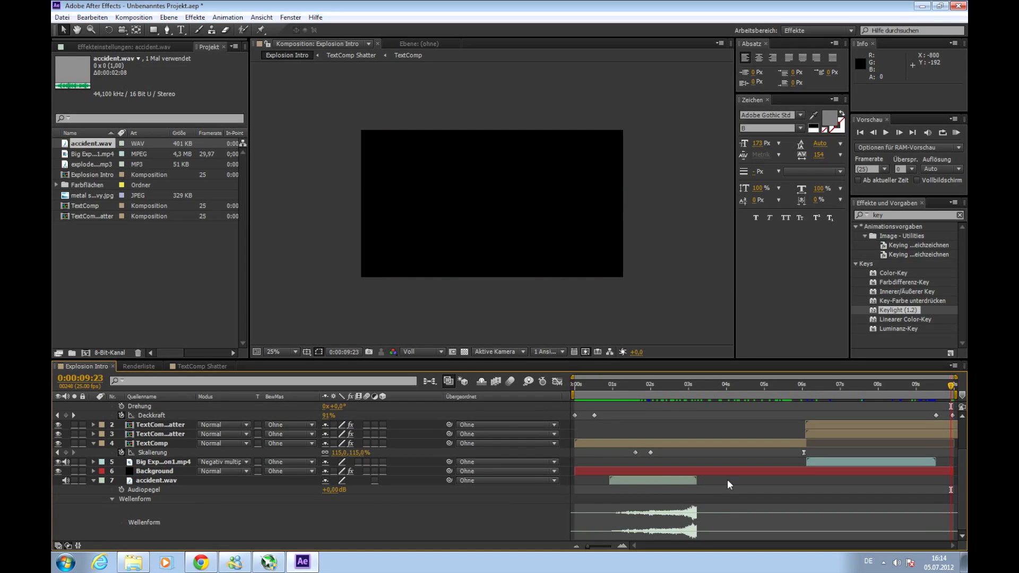
pyautogui.moveTo(680, 478); pyautogui.dragTo(636, 477)
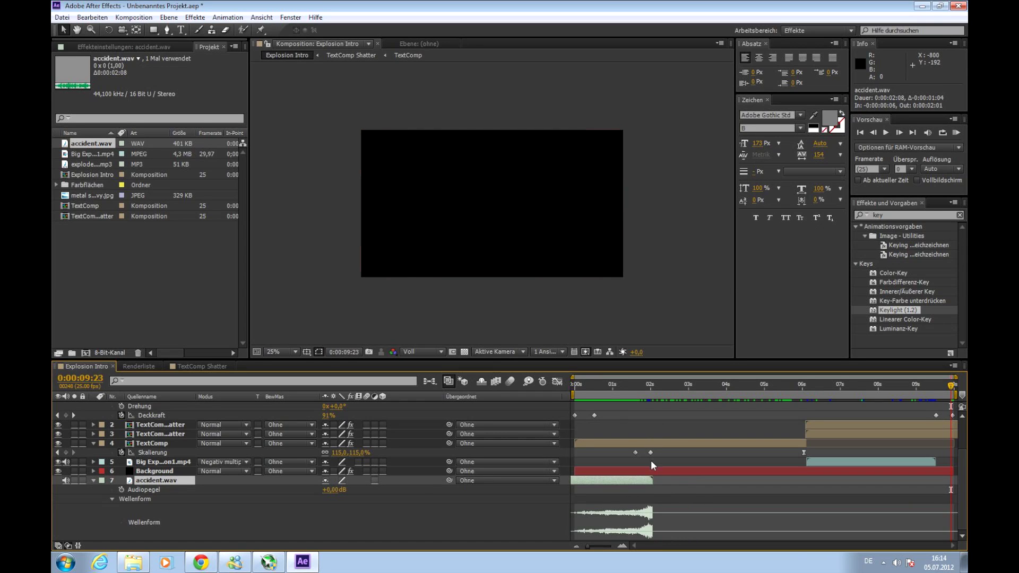
pyautogui.press('pageup')
pyautogui.moveTo(785, 397); pyautogui.dragTo(658, 390)
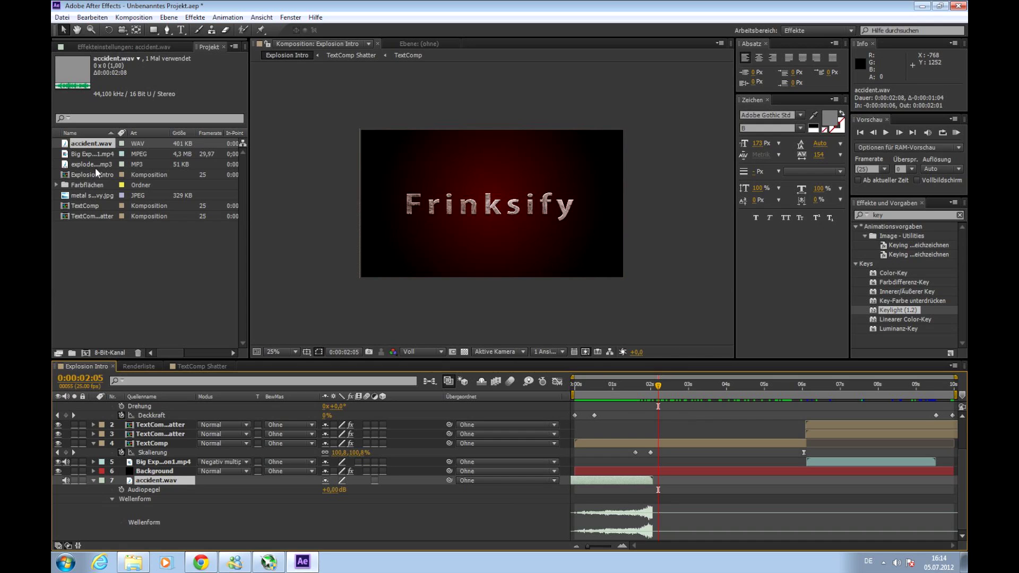
# Add explode_large.mp3 to the timeline and shift it to start around 0:00:06:04.
pyautogui.moveTo(95, 166); pyautogui.dragTo(259, 519)
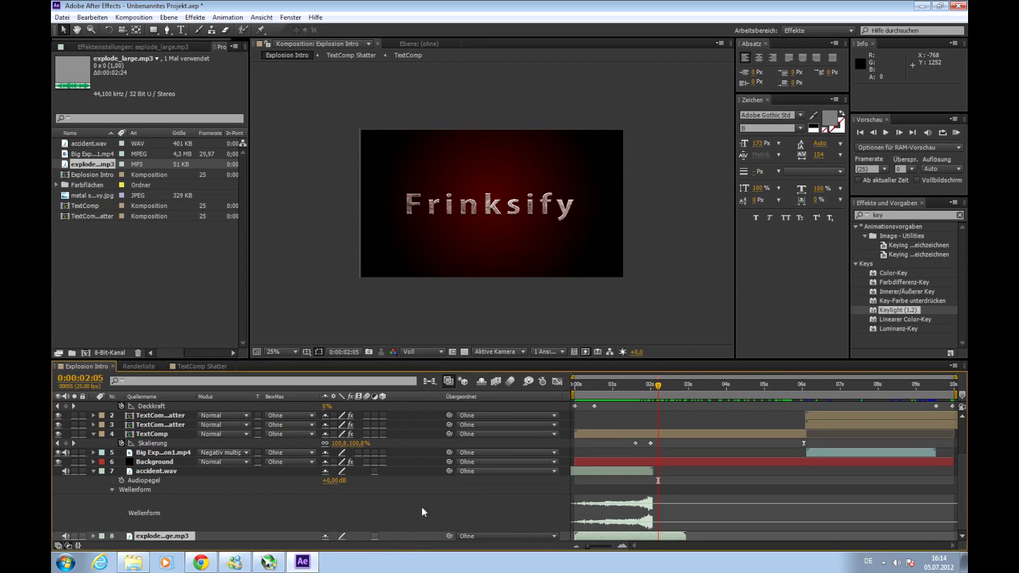
pyautogui.press('l')
pyautogui.press('l')
pyautogui.scroll(-2, 594, 525)
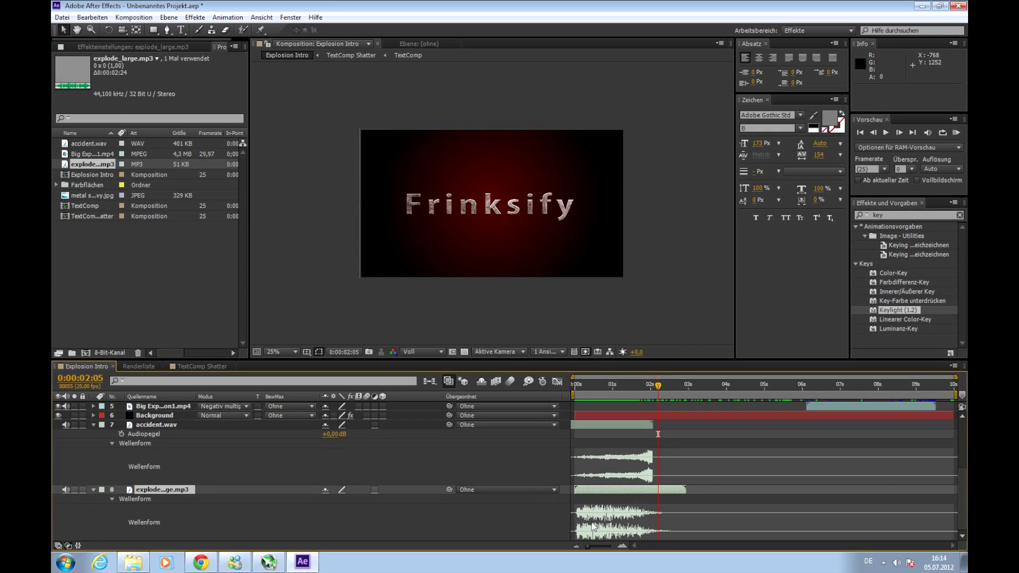
pyautogui.moveTo(623, 492); pyautogui.dragTo(854, 489)
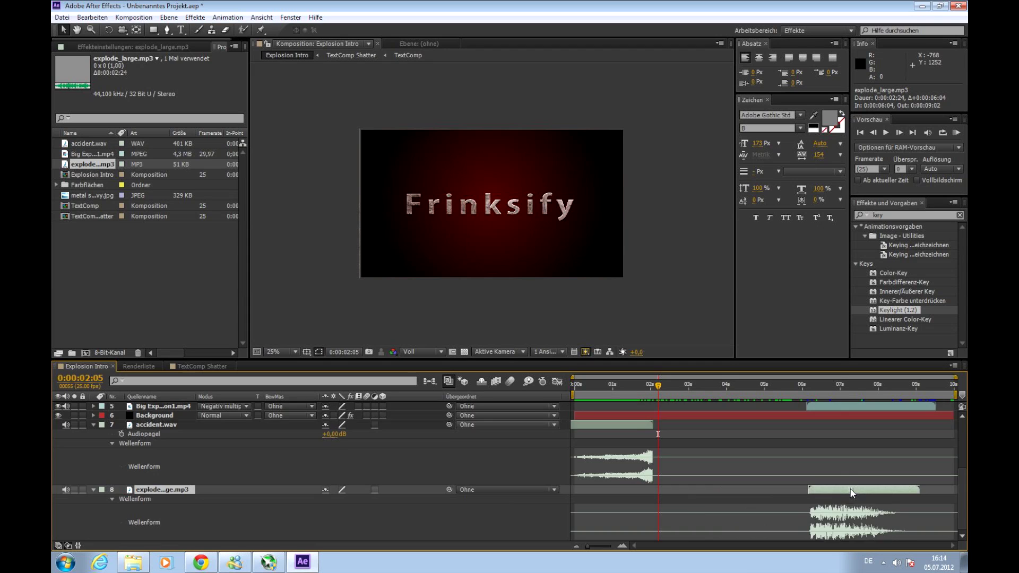
pyautogui.scroll(1, 852, 489)
pyautogui.scroll(2, 852, 488)
pyautogui.scroll(-2, 852, 488)
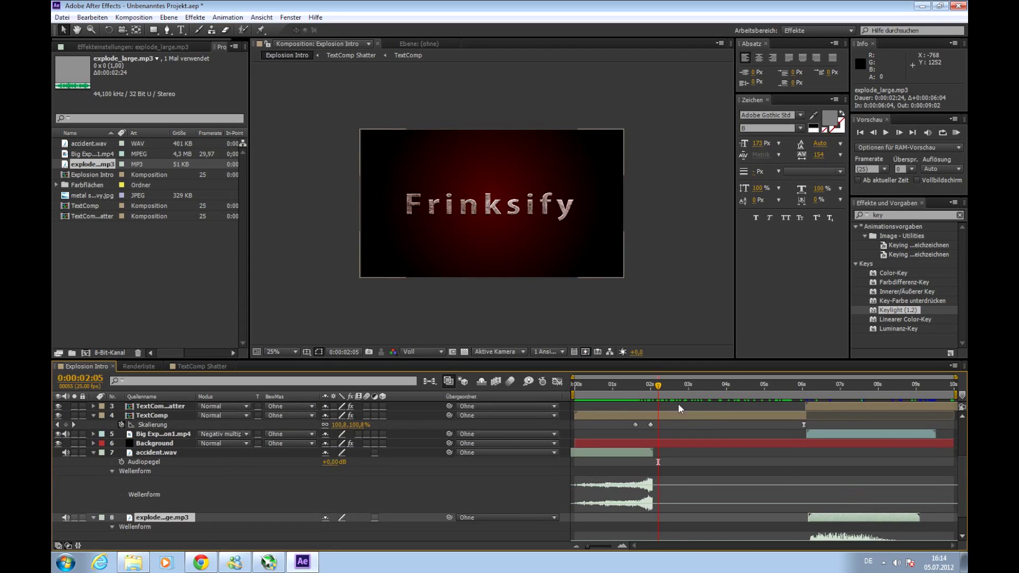
# Scrub to the explosion at about 6 seconds to check sync, then return to 0.
pyautogui.moveTo(660, 388); pyautogui.dragTo(819, 393)
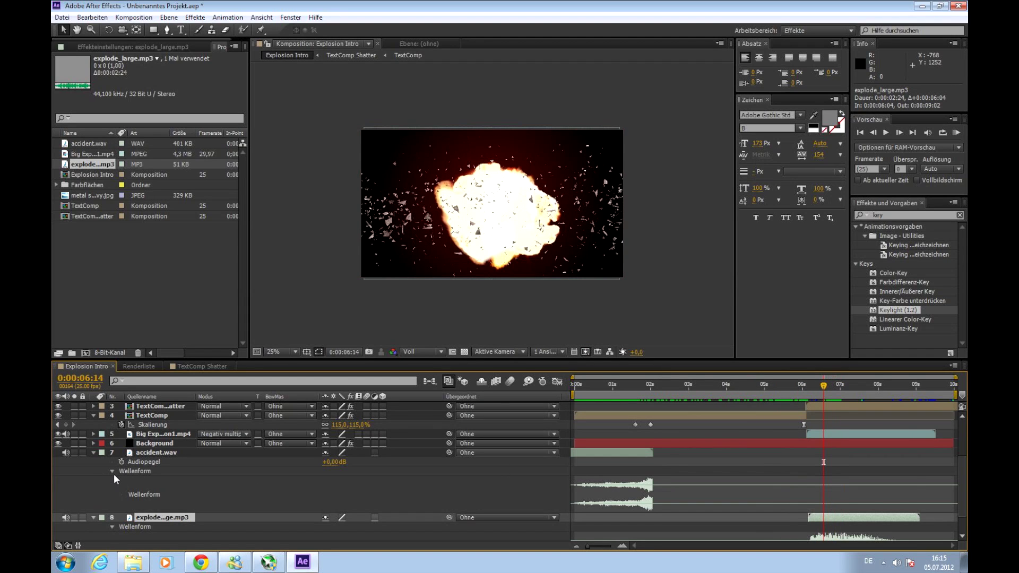
pyautogui.scroll(-1, 113, 473)
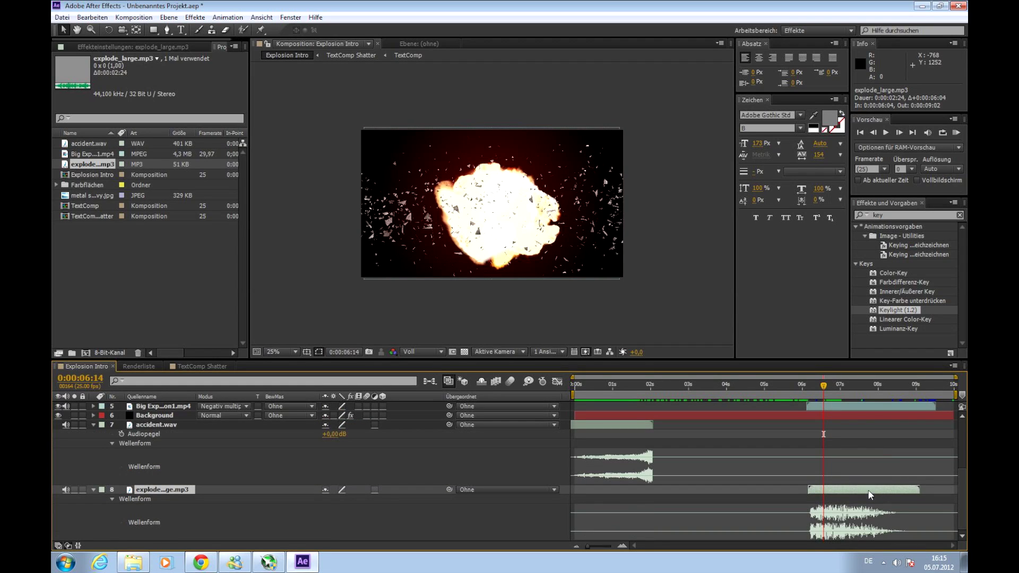
pyautogui.scroll(3, 826, 393)
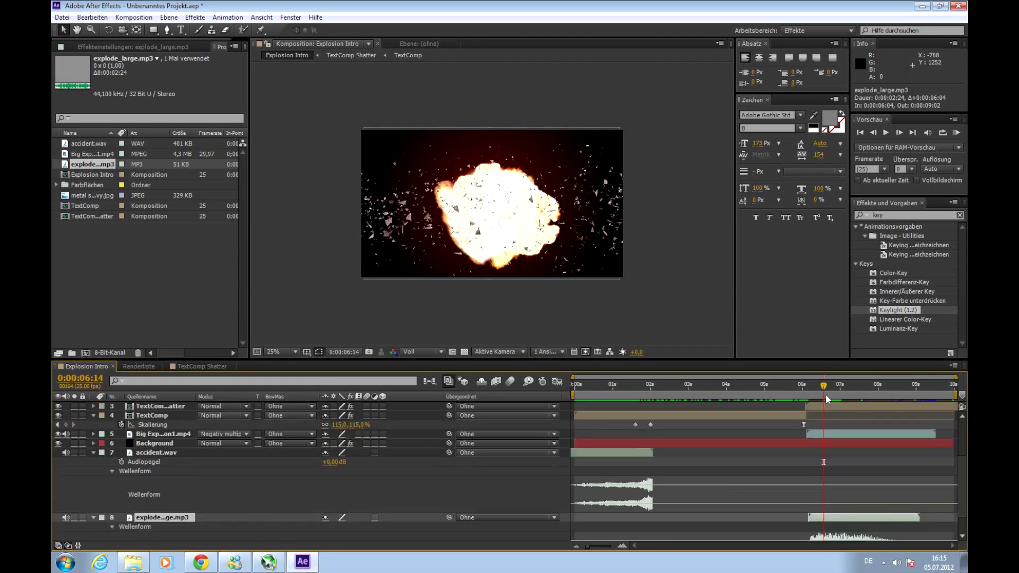
pyautogui.moveTo(821, 384); pyautogui.dragTo(574, 402)
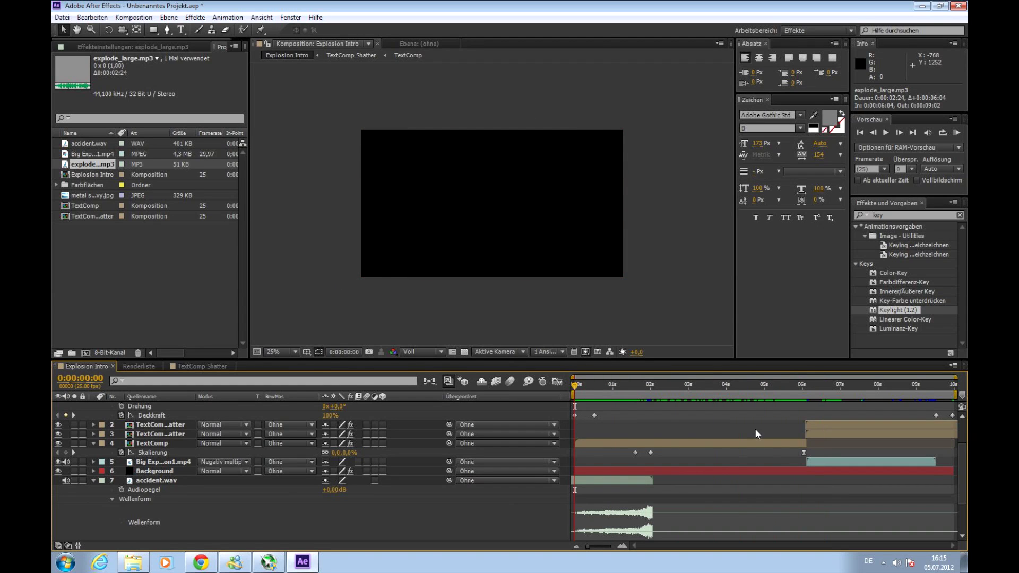
# Play a RAM preview of Explosion Intro with its sound effects from the start.
pyautogui.press('KP_0')
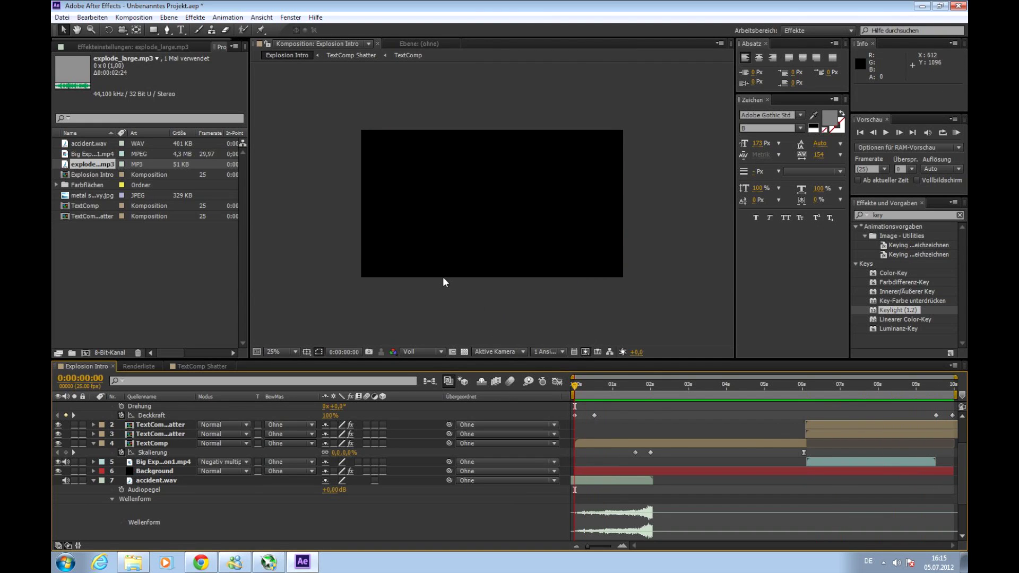
pyautogui.click(62, 17)
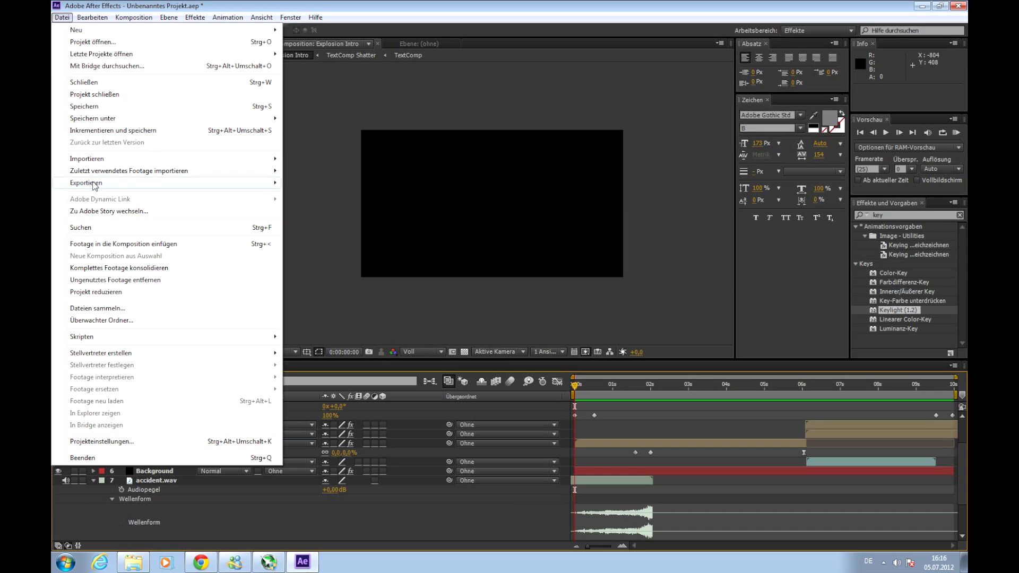
# Add Explosion Intro to the render queue with H.264 as the output format.
pyautogui.moveTo(80, 183)
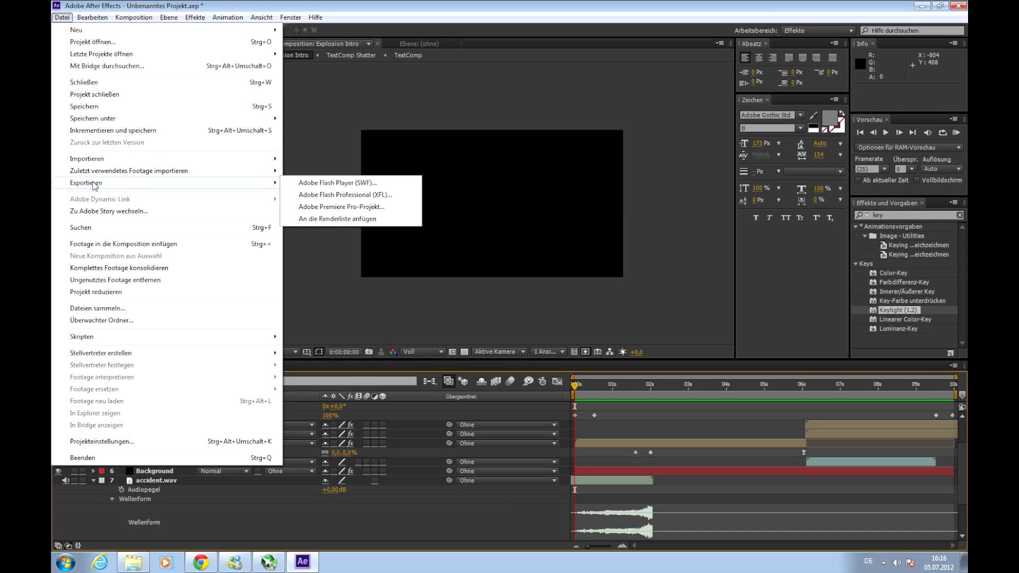
pyautogui.click(345, 220)
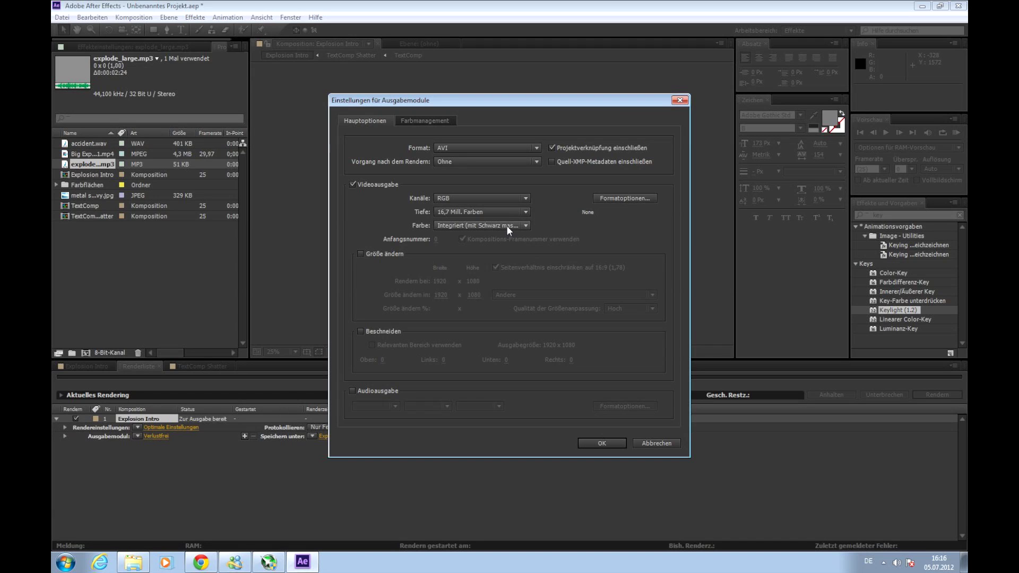
pyautogui.click(473, 148)
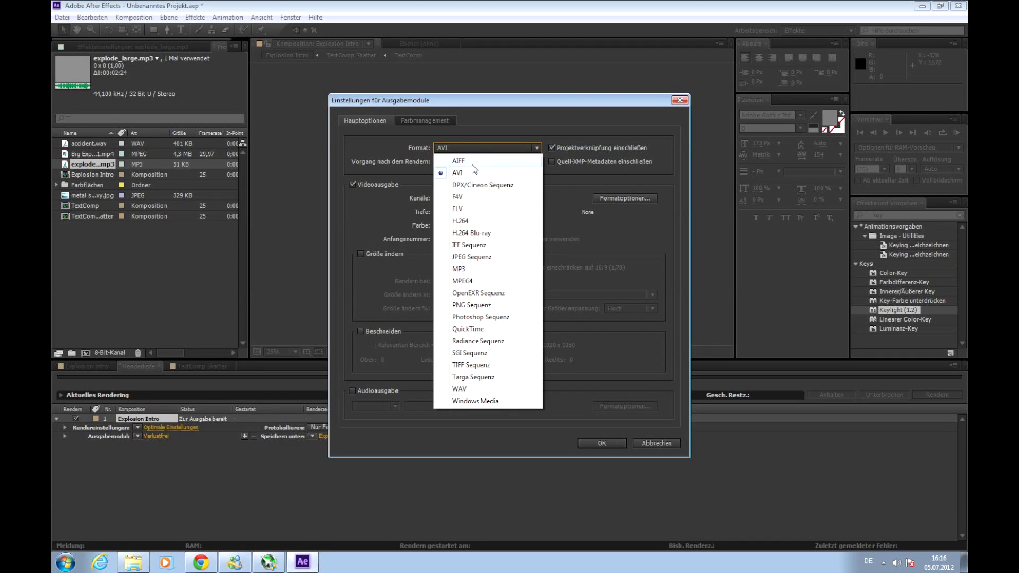
pyautogui.click(484, 221)
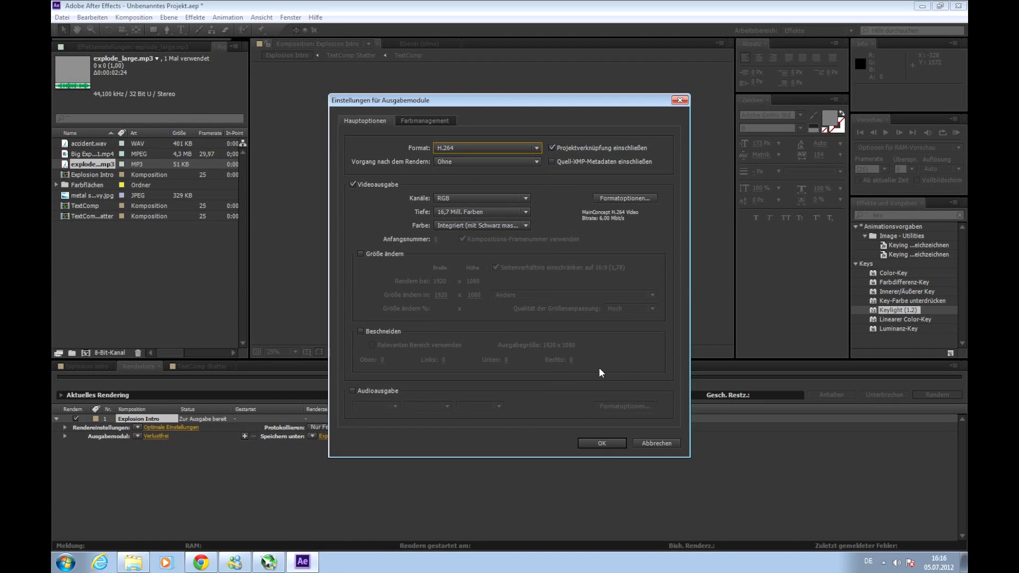
pyautogui.click(602, 444)
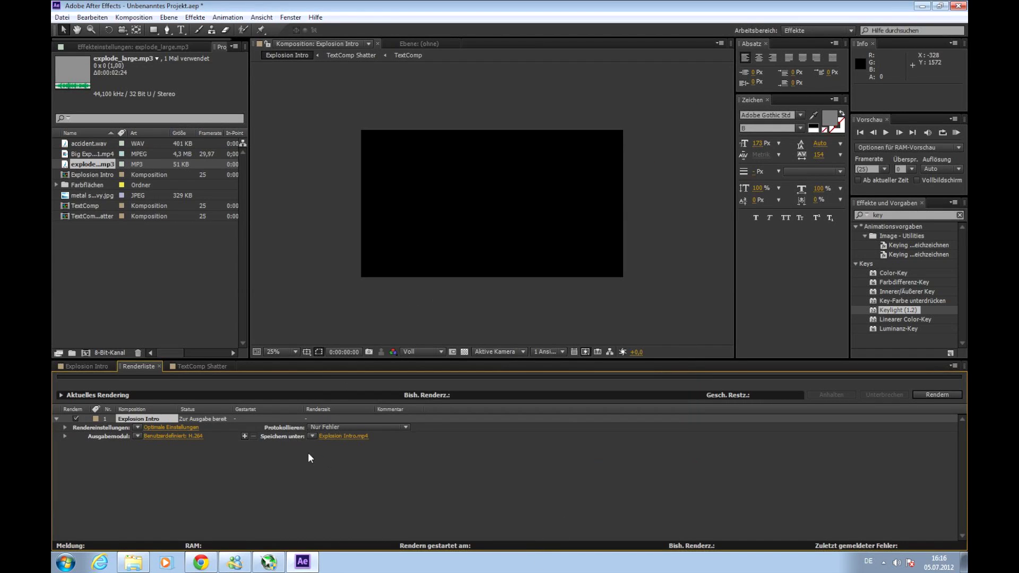
# Save the output as Explosion Intro in the After Effects Projekte folder and render it.
pyautogui.click(329, 434)
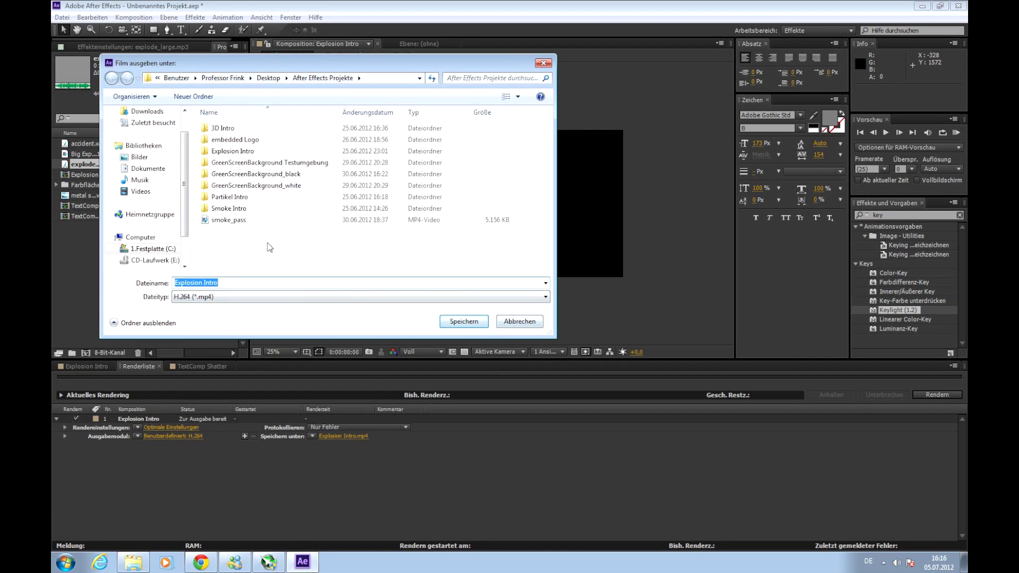
pyautogui.click(463, 321)
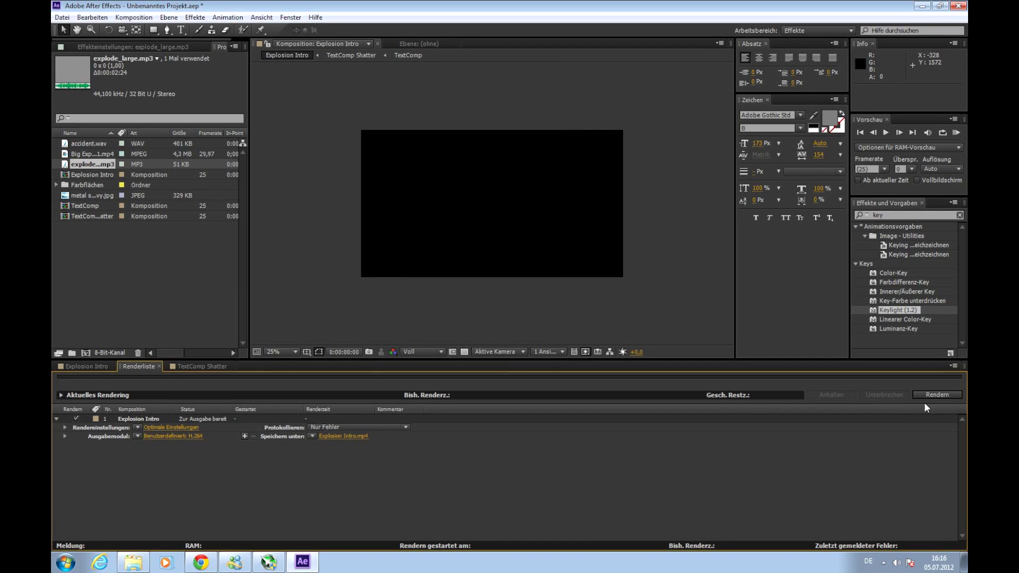
pyautogui.click(934, 394)
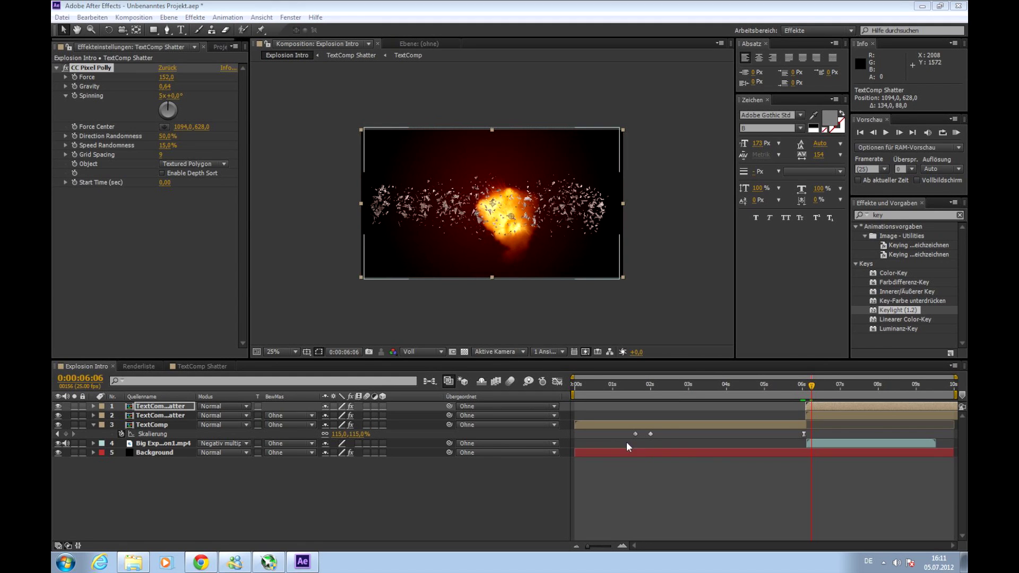
# Create a new black solid layer named Fade.
pyautogui.click(169, 17)
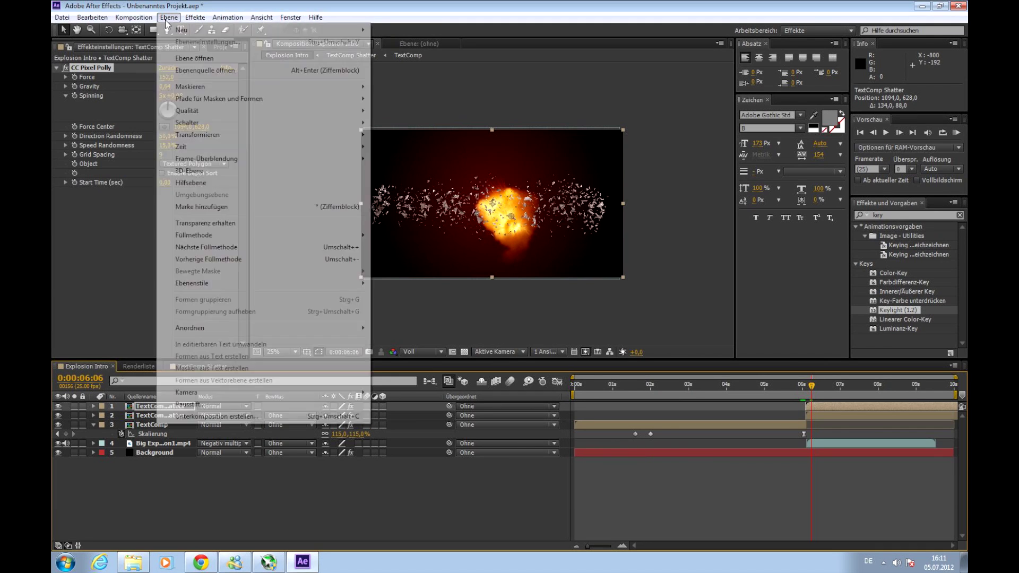
pyautogui.moveTo(176, 30)
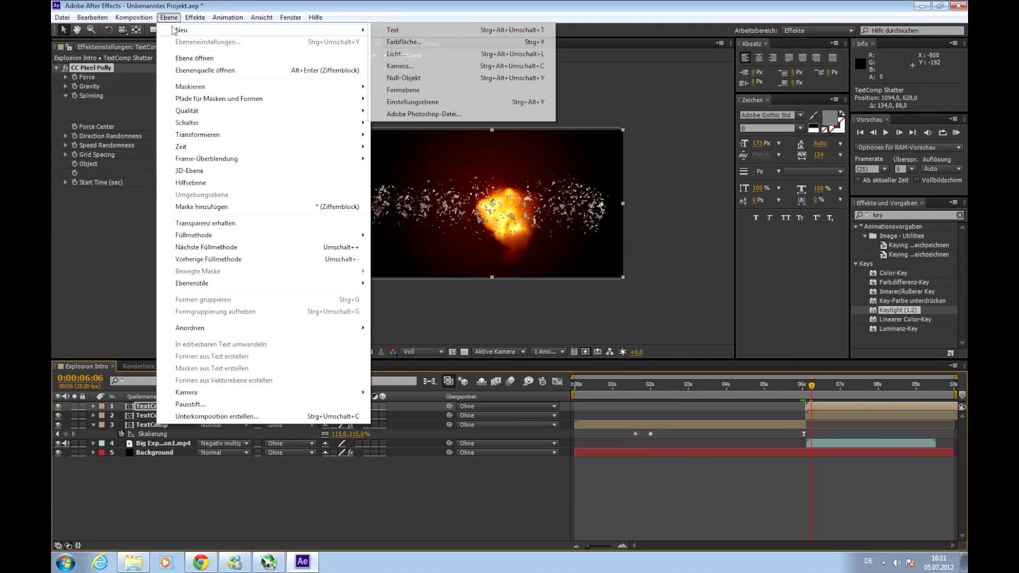
pyautogui.click(386, 45)
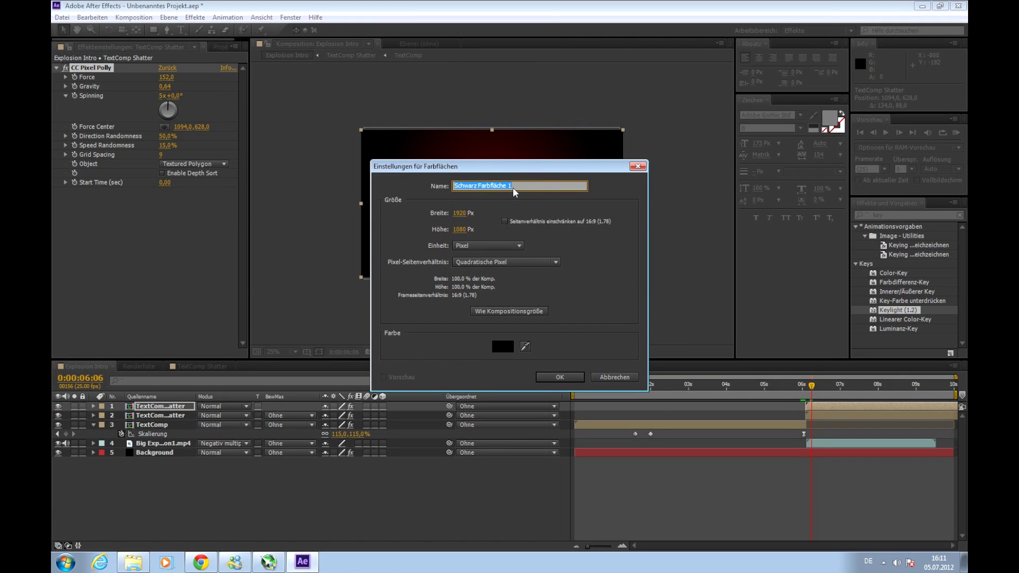
pyautogui.write('Fade')
pyautogui.click(558, 377)
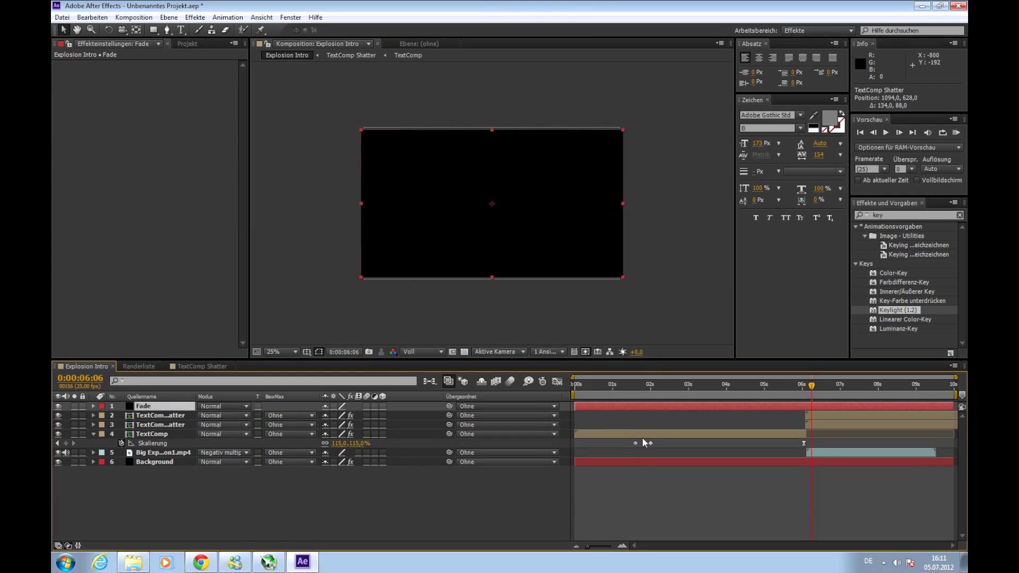
# Keyframe Fade's opacity from 100% at 0:00 to 0% at 0:00:00:13, then preview the fade-in.
pyautogui.moveTo(812, 390); pyautogui.dragTo(531, 396)
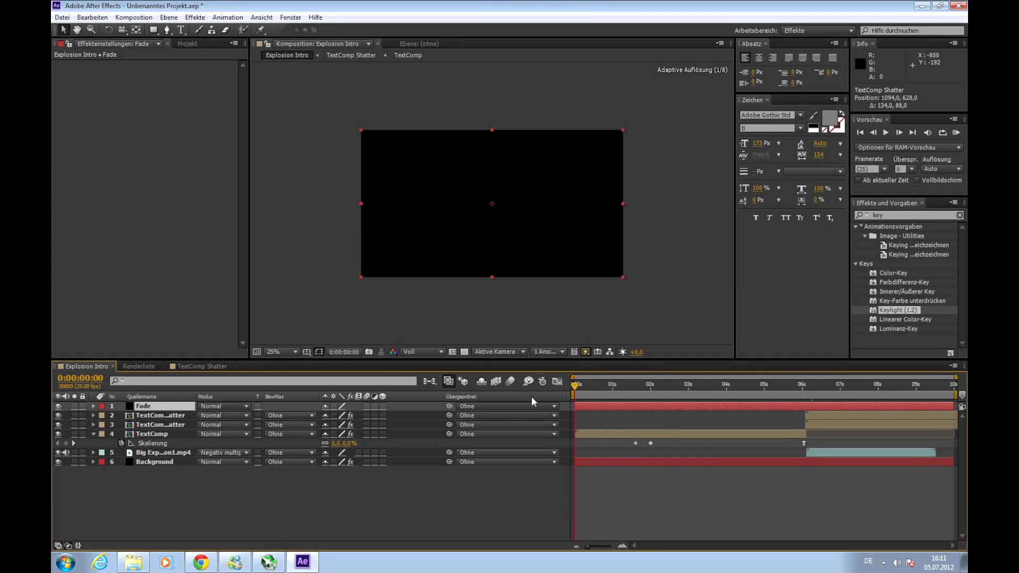
pyautogui.click(93, 406)
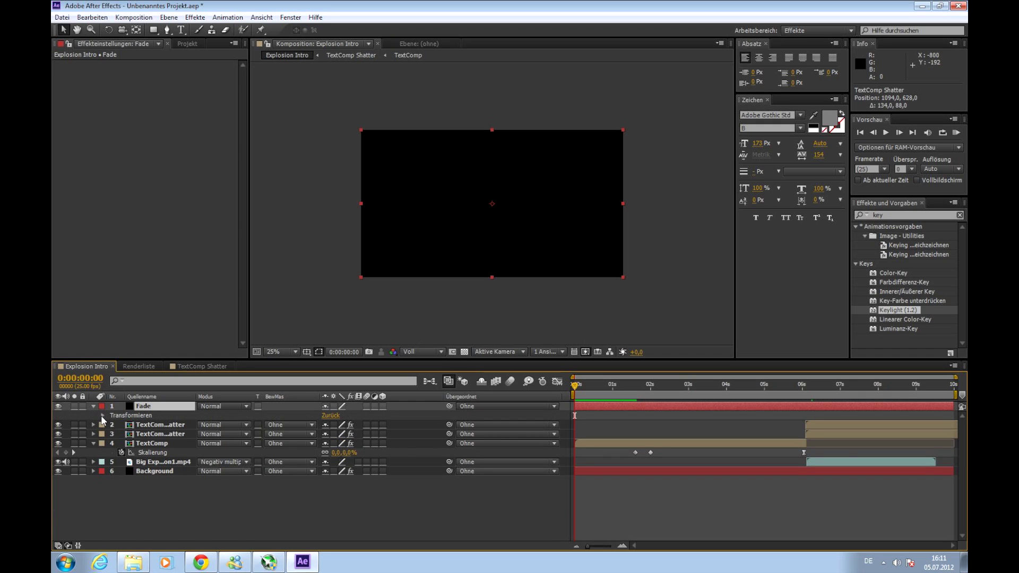
pyautogui.click(103, 416)
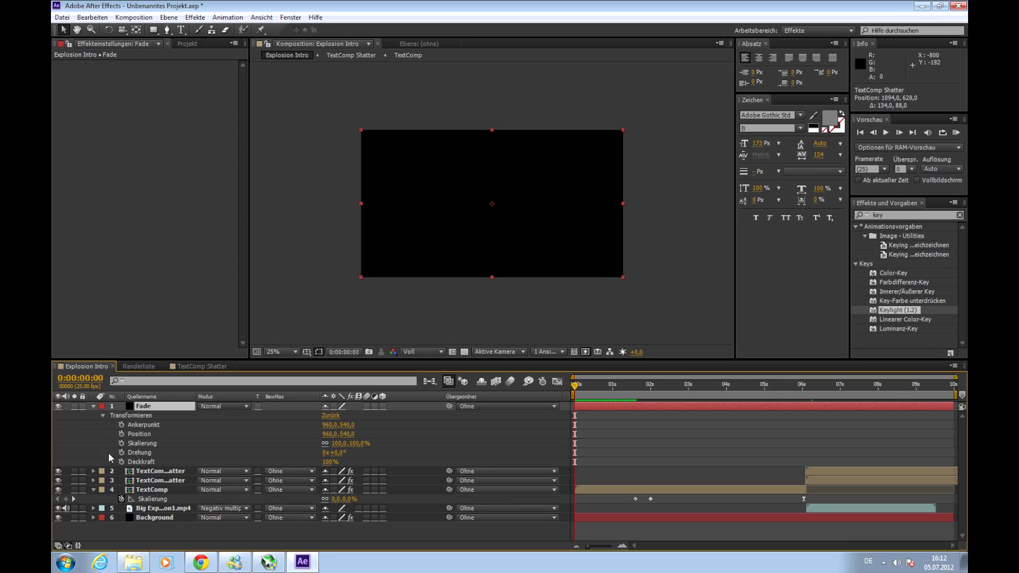
pyautogui.click(122, 462)
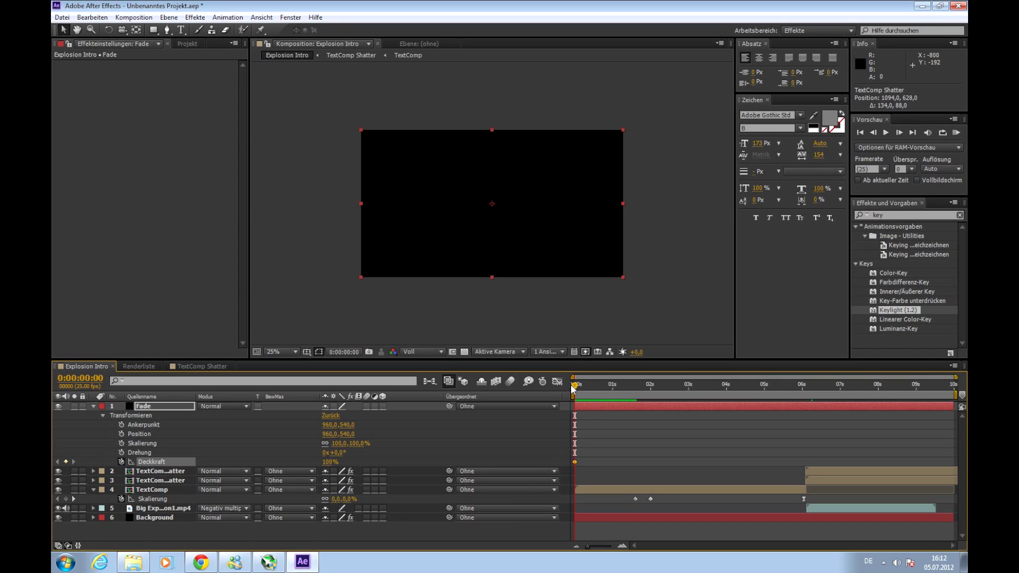
pyautogui.moveTo(574, 386); pyautogui.dragTo(596, 390)
pyautogui.moveTo(288, 464); pyautogui.dragTo(273, 465)
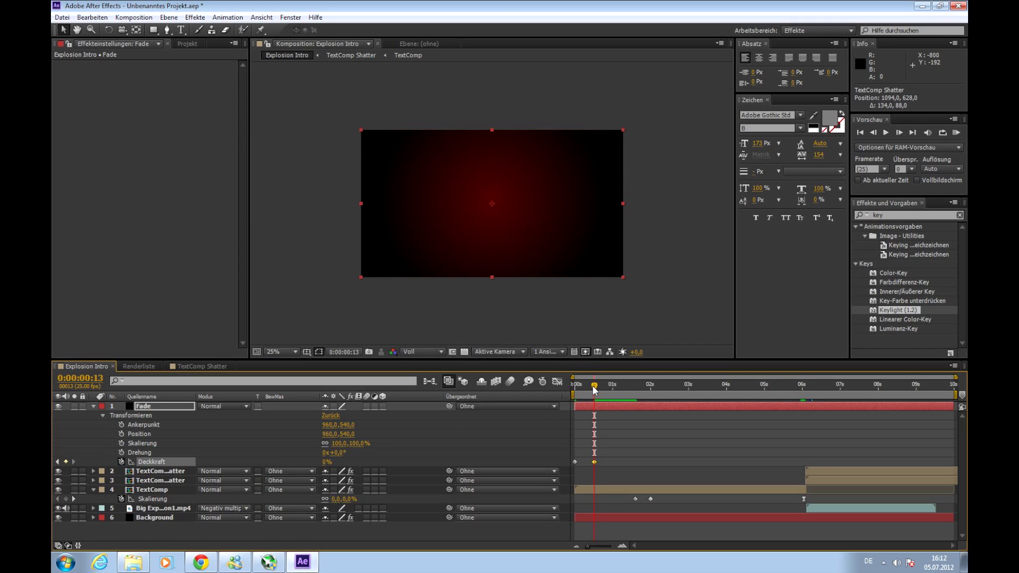
pyautogui.moveTo(594, 391); pyautogui.dragTo(672, 387)
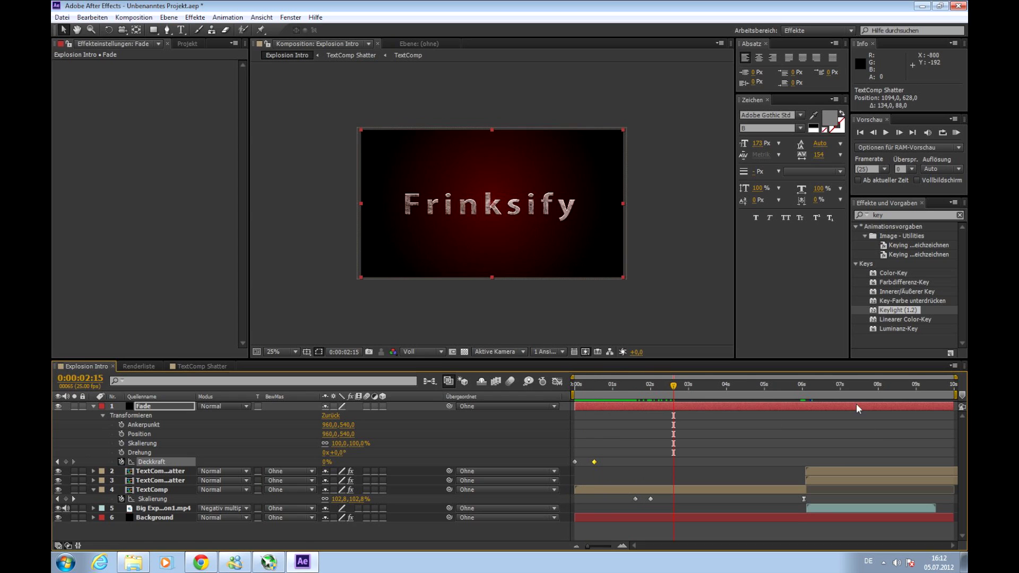
pyautogui.moveTo(674, 385); pyautogui.dragTo(937, 385)
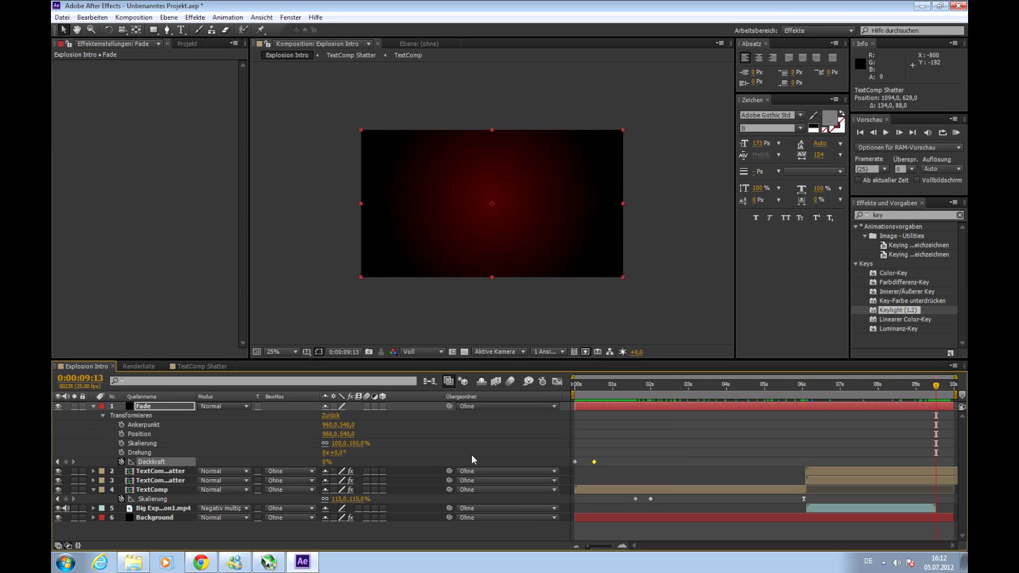
# Add a scale keyframe on TextComp, then try an end opacity change on Fade and undo it.
pyautogui.click(66, 501)
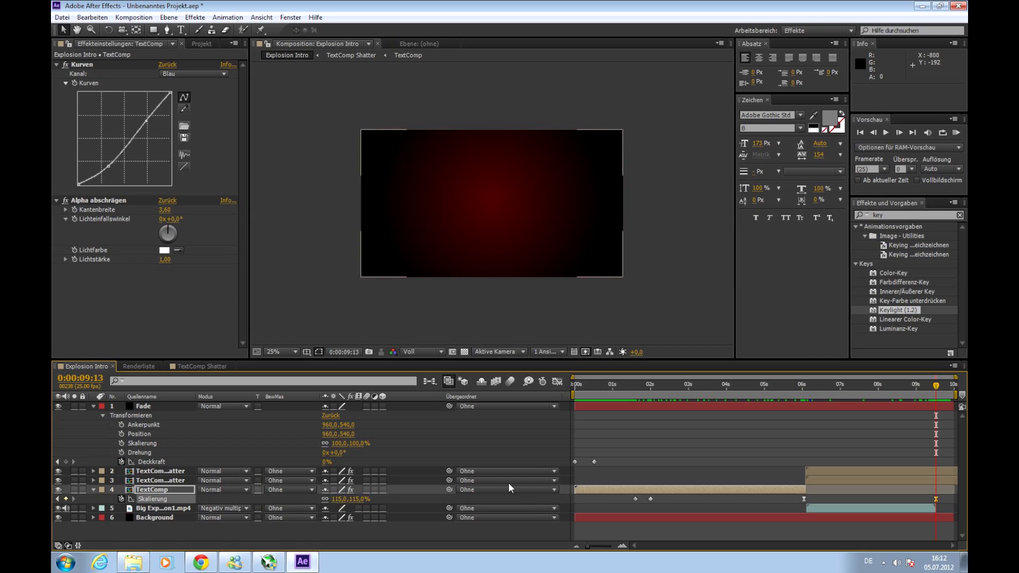
pyautogui.click(607, 407)
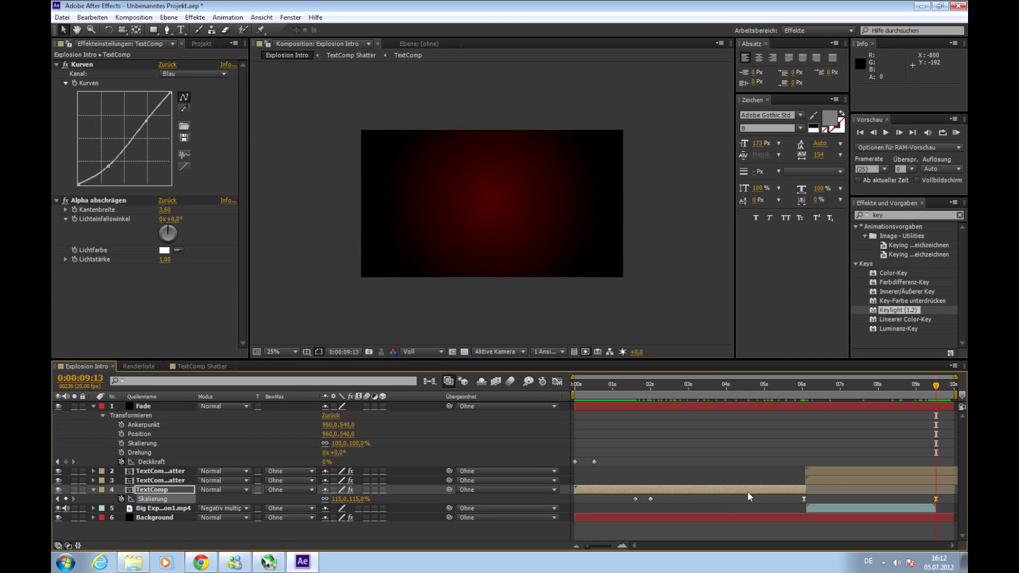
pyautogui.moveTo(937, 395); pyautogui.dragTo(959, 393)
pyautogui.moveTo(326, 464); pyautogui.dragTo(382, 460)
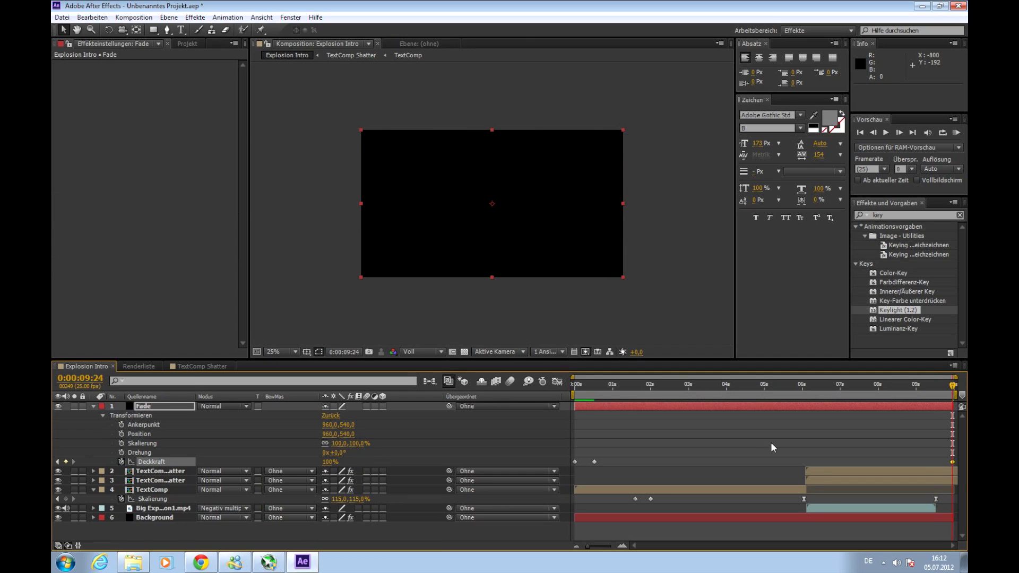
pyautogui.moveTo(953, 386); pyautogui.dragTo(922, 403)
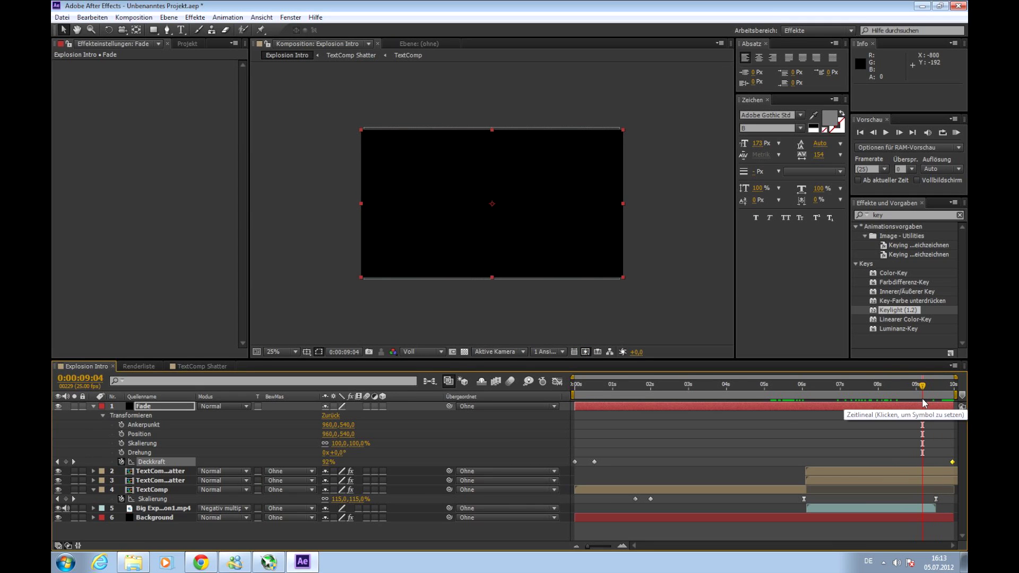
pyautogui.moveTo(924, 398); pyautogui.dragTo(931, 396)
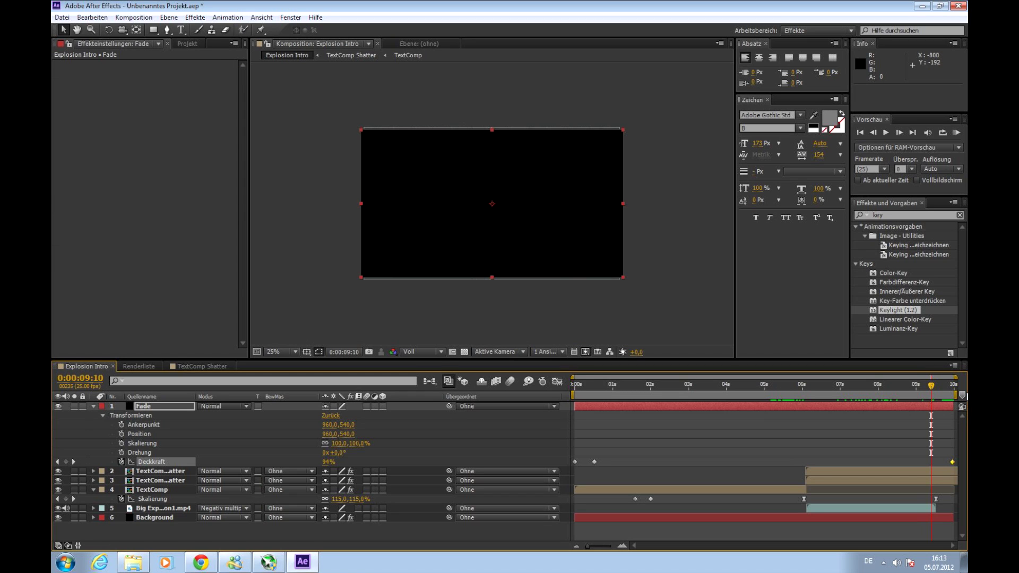
pyautogui.hotkey('ctrl', 'z')
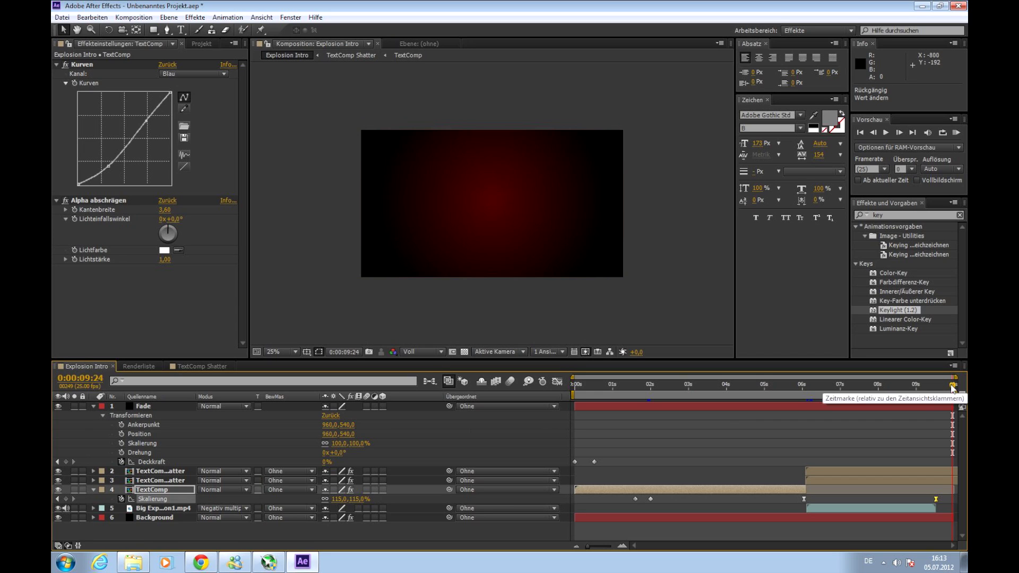
# Keyframe Fade's opacity at 0% at 0:00:09:13 and 100% at the composition end.
pyautogui.moveTo(954, 386); pyautogui.dragTo(936, 389)
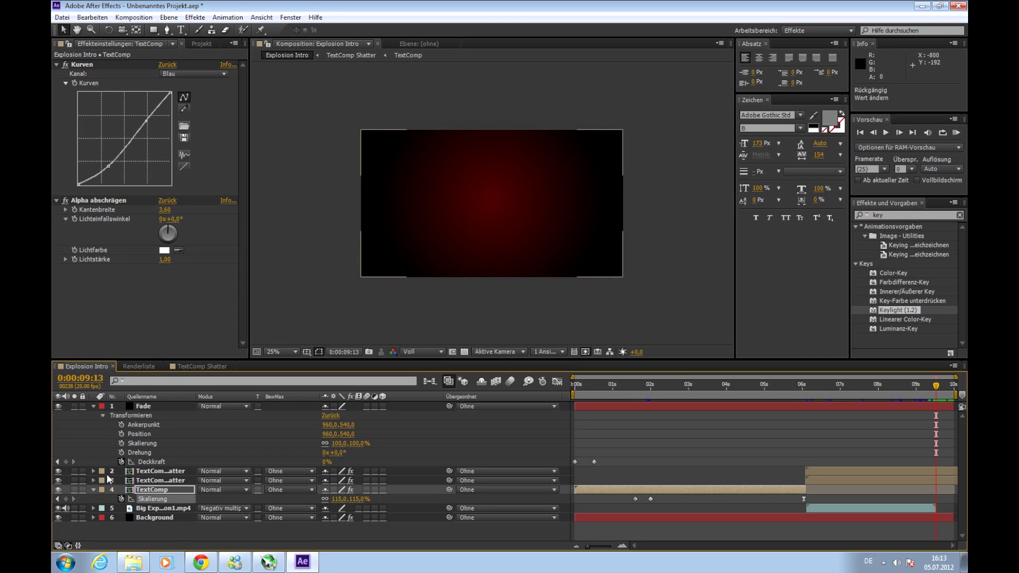
pyautogui.click(65, 463)
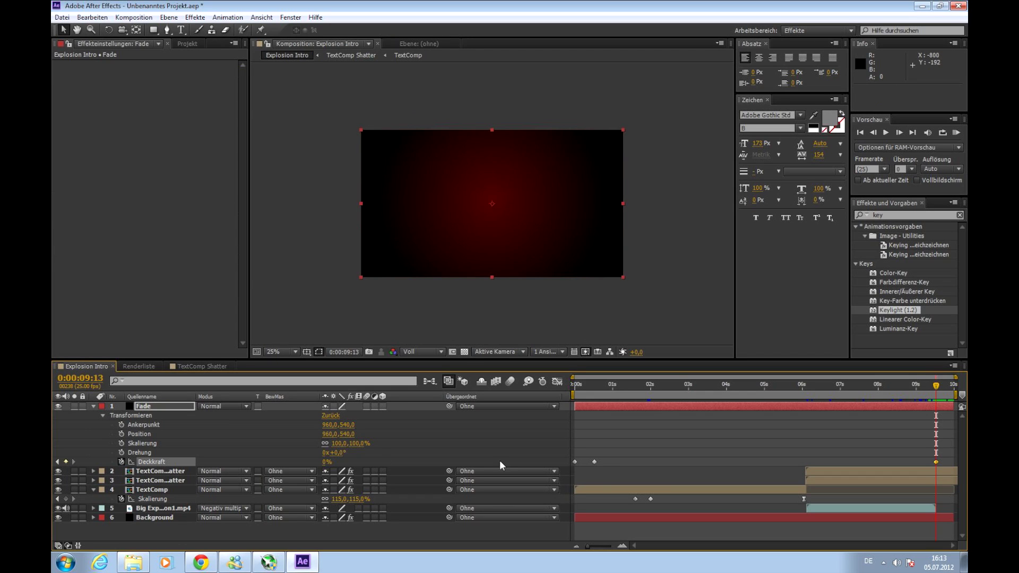
pyautogui.press('End')
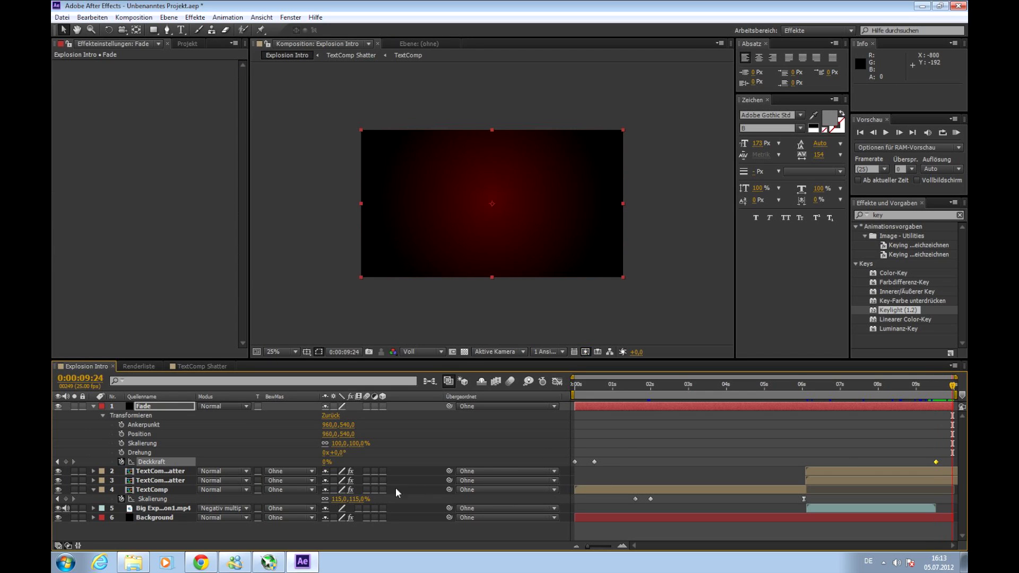
pyautogui.moveTo(327, 462); pyautogui.dragTo(387, 460)
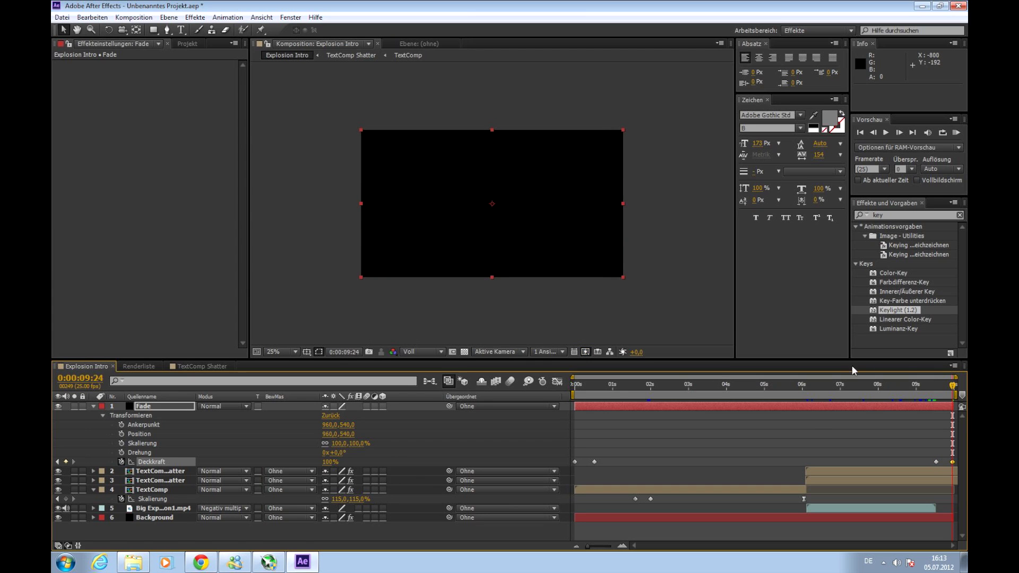
# Preview the fade-out and the Frinksify fade-in, then switch to the Footage folder in Explorer.
pyautogui.moveTo(954, 386); pyautogui.dragTo(646, 392)
pyautogui.press('Home')
pyautogui.moveTo(570, 414); pyautogui.dragTo(951, 425)
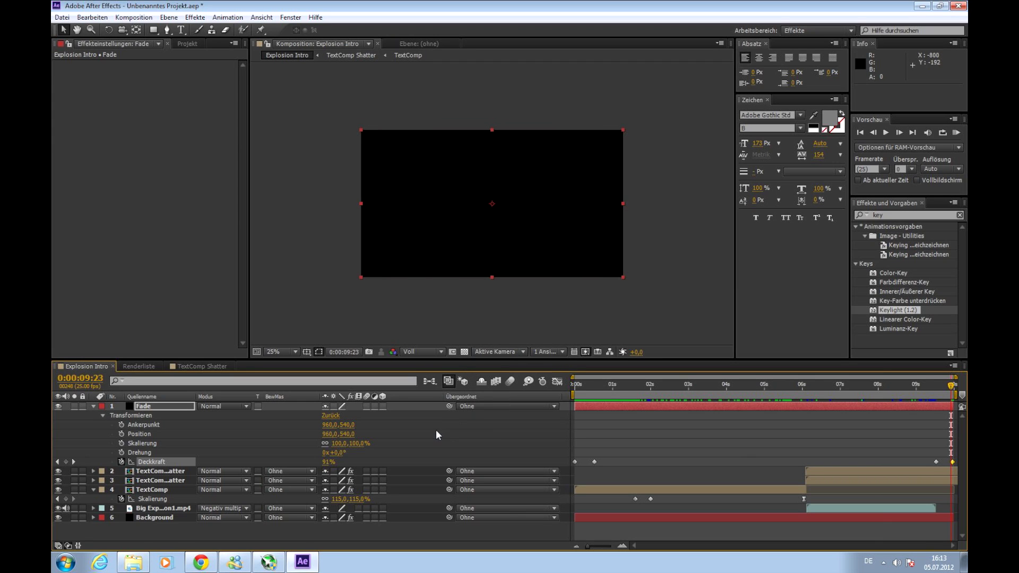
pyautogui.click(134, 562)
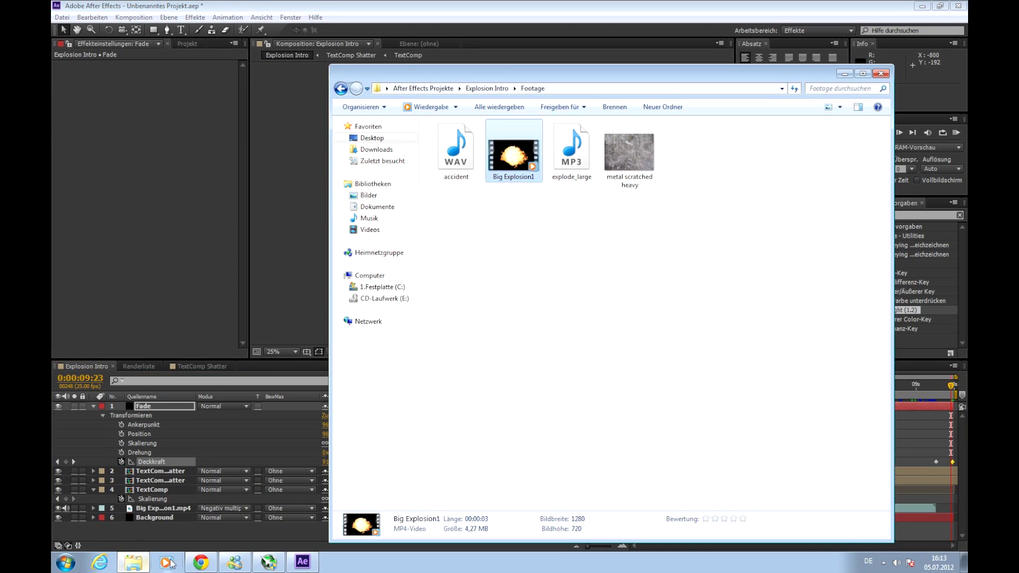
# Drag explode_large.mp3 and accident.wav from the Footage folder into the After Effects project.
pyautogui.click(476, 171)
pyautogui.click(573, 173)
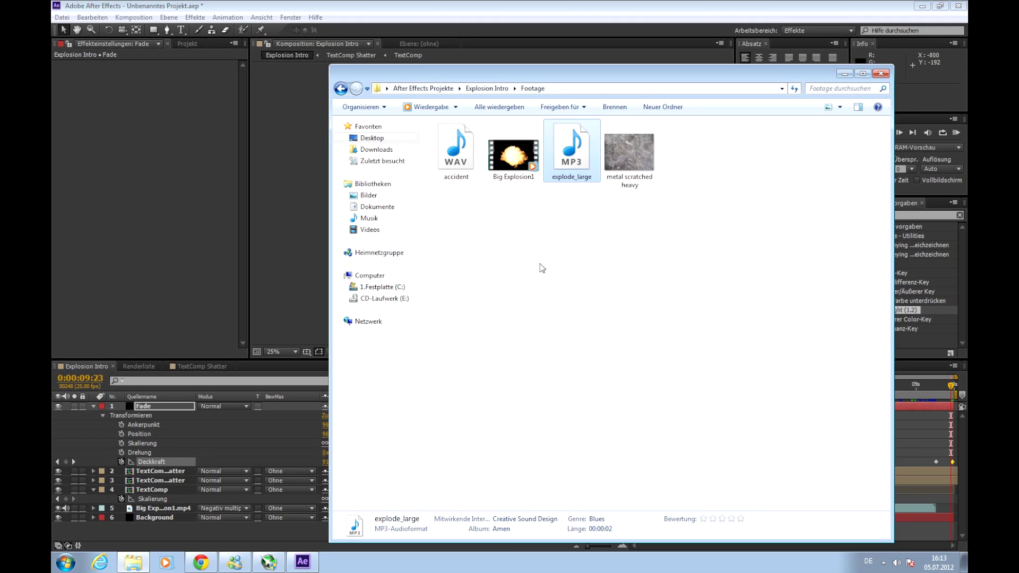
pyautogui.moveTo(576, 170); pyautogui.dragTo(133, 200)
pyautogui.click(134, 565)
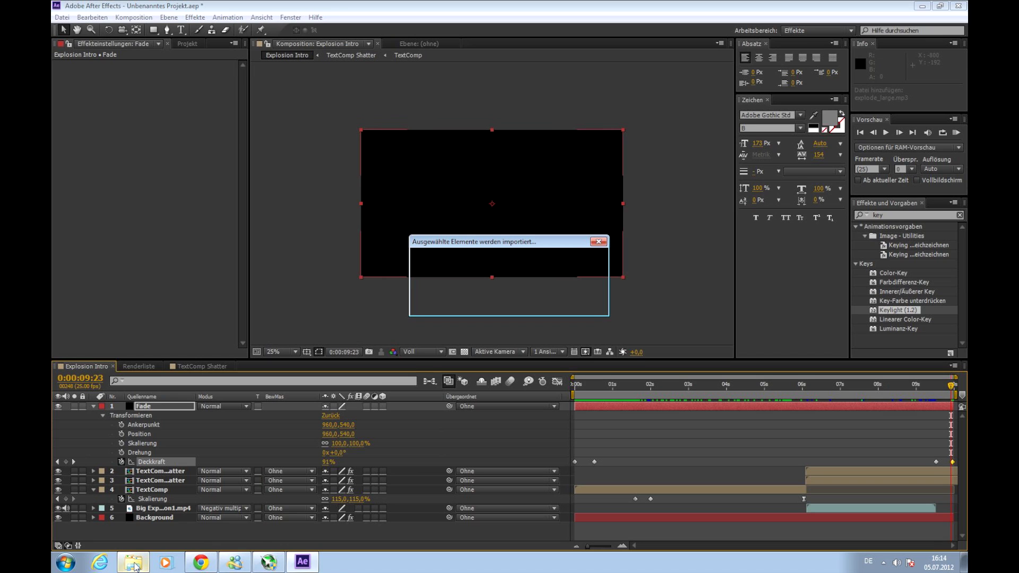
pyautogui.click(134, 565)
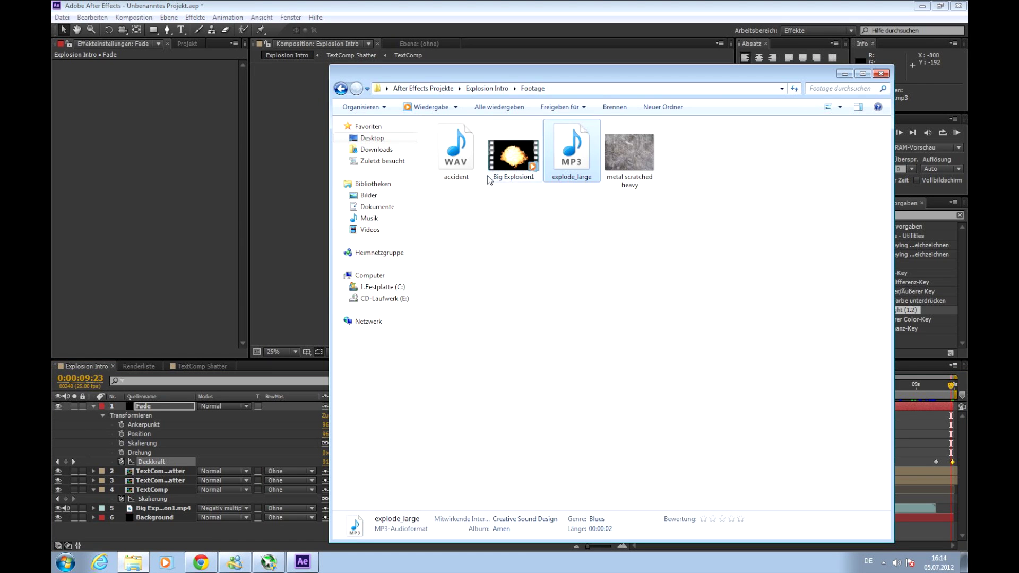
pyautogui.moveTo(465, 162); pyautogui.dragTo(203, 65)
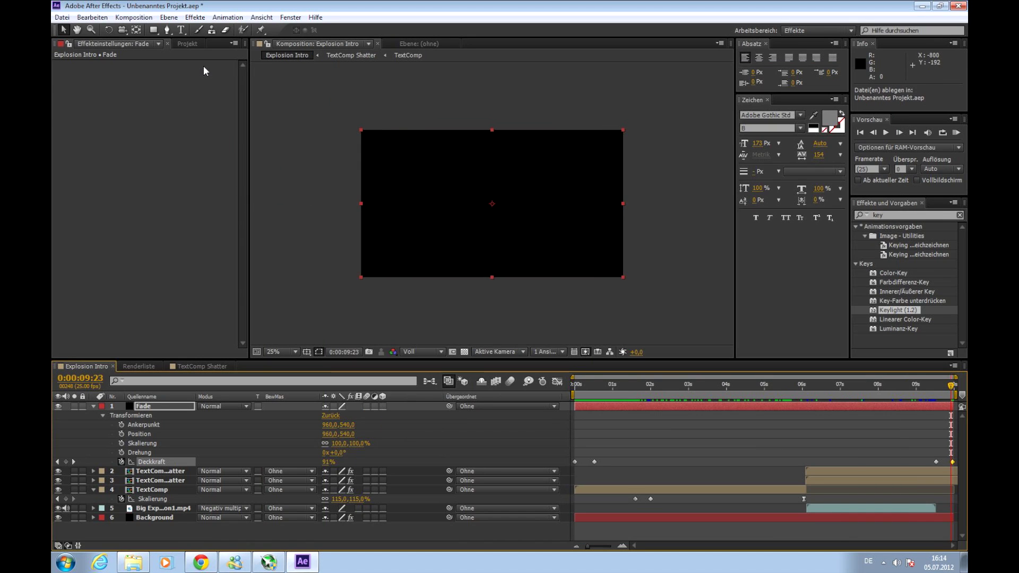
# Add accident.wav from the Project panel to the Explosion Intro timeline as a layer.
pyautogui.click(187, 45)
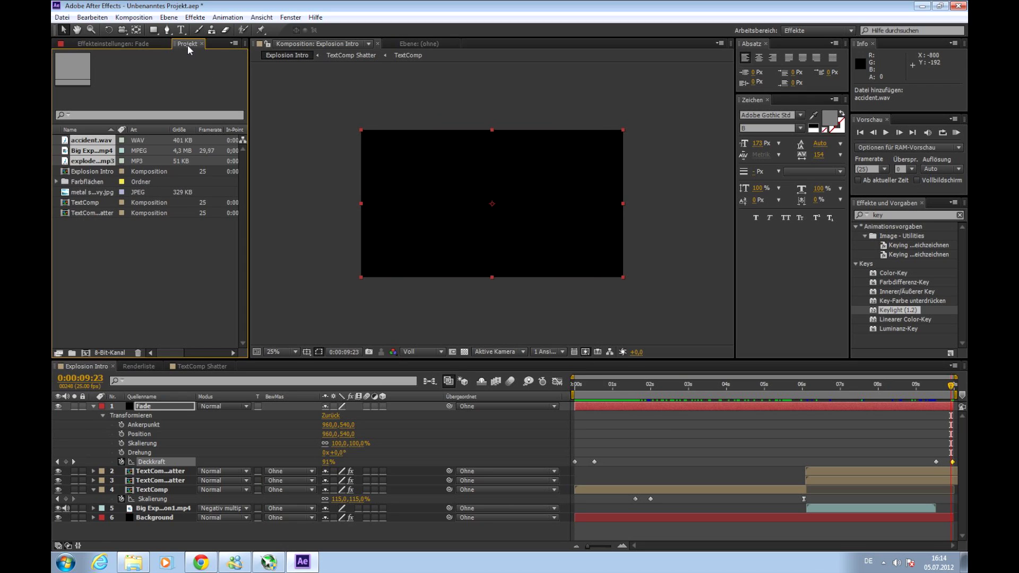
pyautogui.click(128, 223)
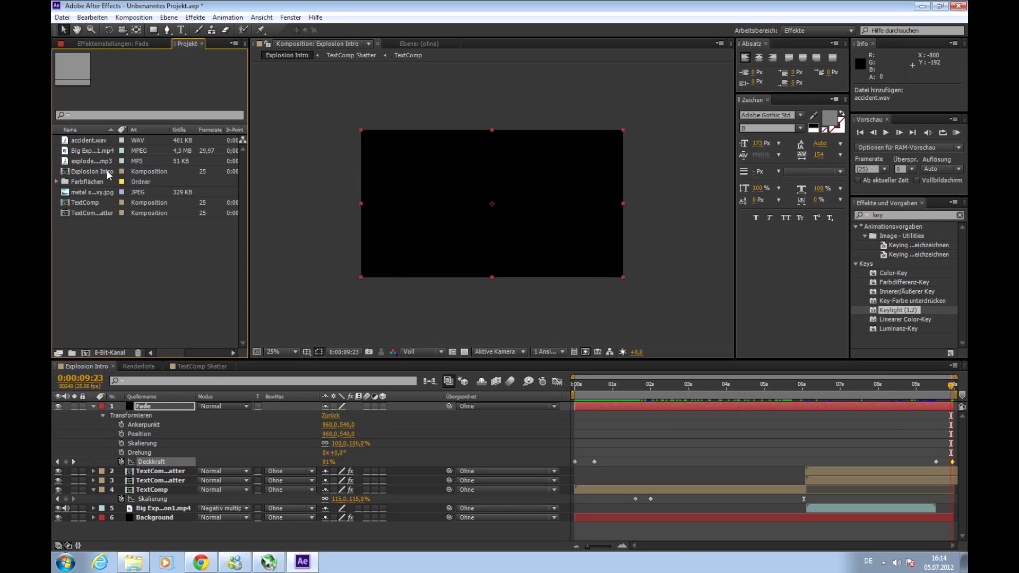
pyautogui.click(99, 139)
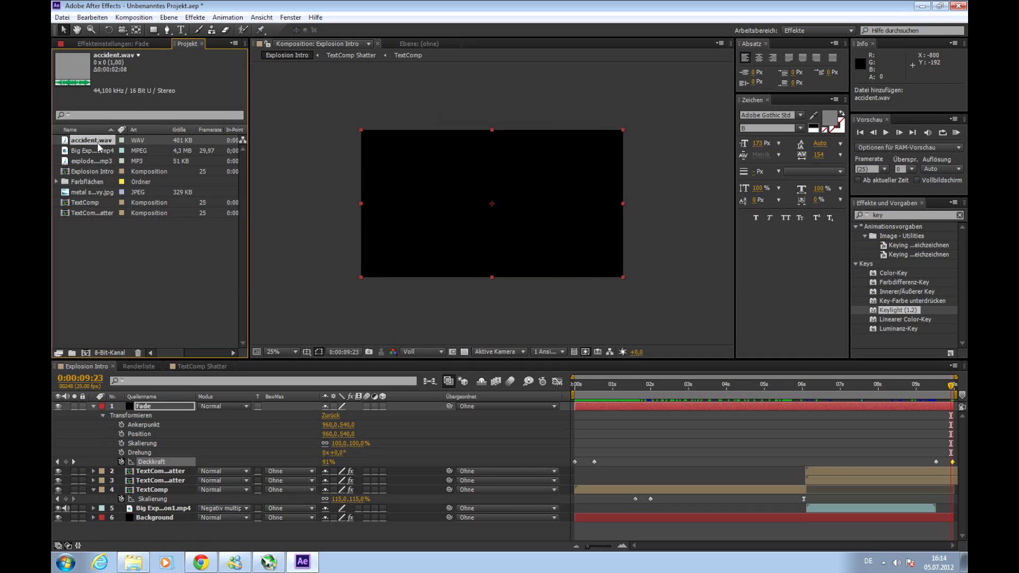
pyautogui.moveTo(97, 138); pyautogui.dragTo(609, 528)
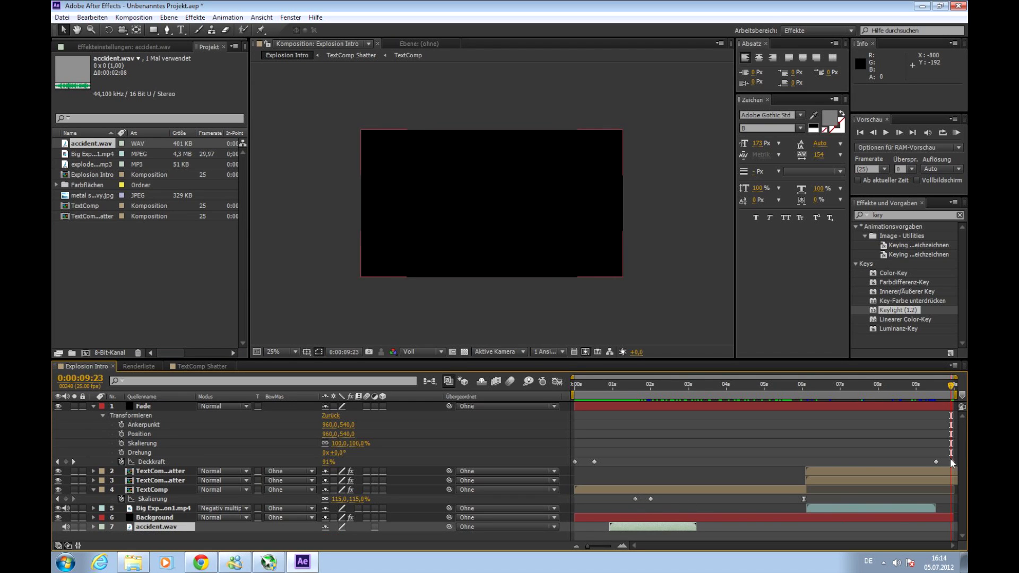
# Reveal accident.wav's waveform, slide it to start at 0s, and add explode_large.mp3 as a layer.
pyautogui.press('l')
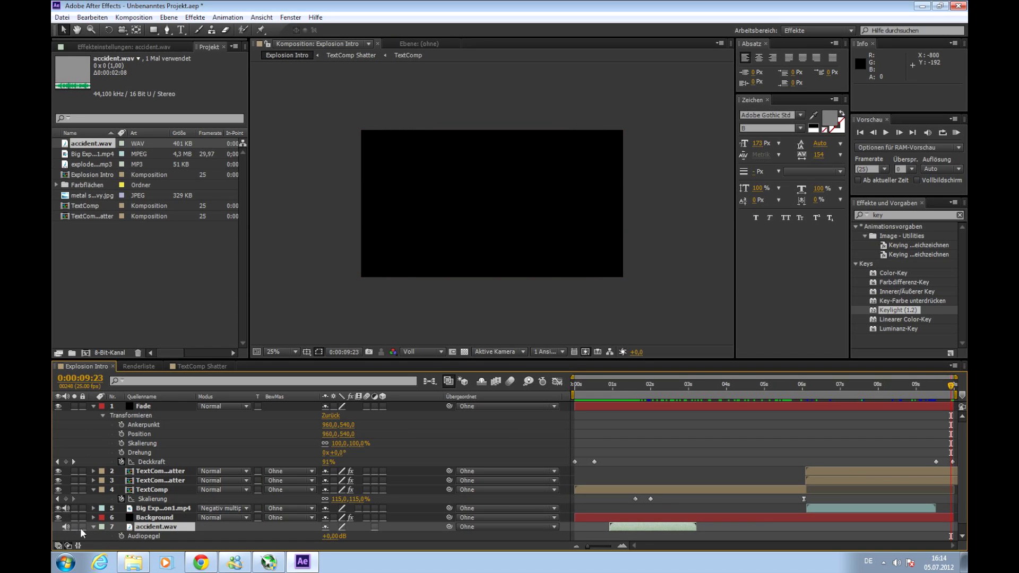
pyautogui.click(141, 534)
pyautogui.press('l')
pyautogui.press('l')
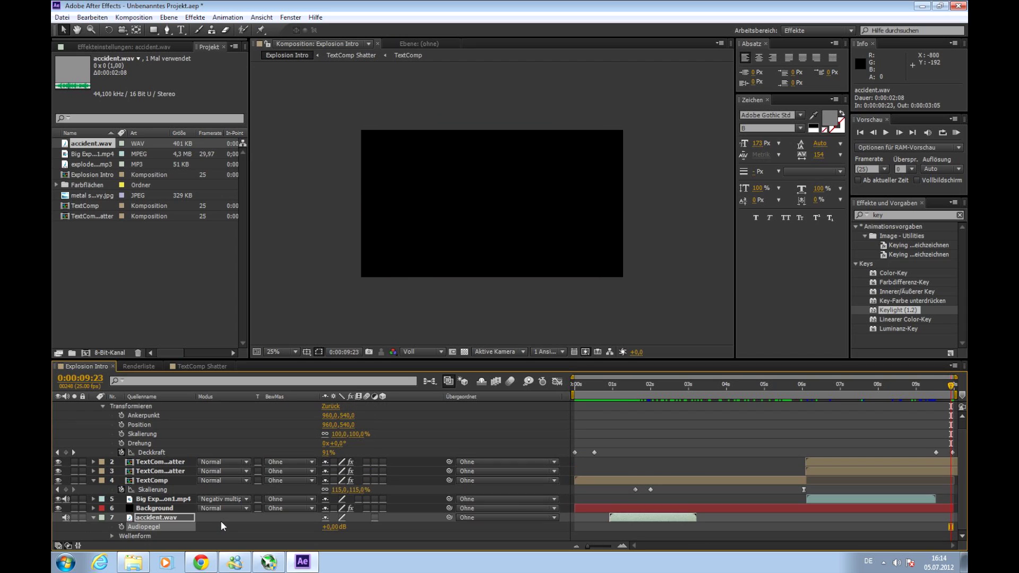
pyautogui.click(112, 535)
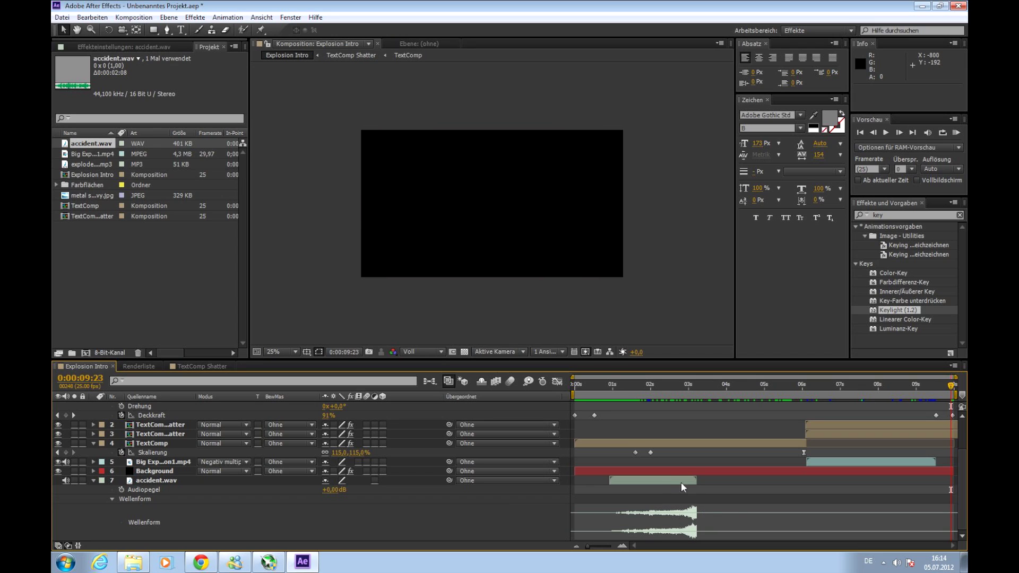
pyautogui.moveTo(681, 476); pyautogui.dragTo(636, 477)
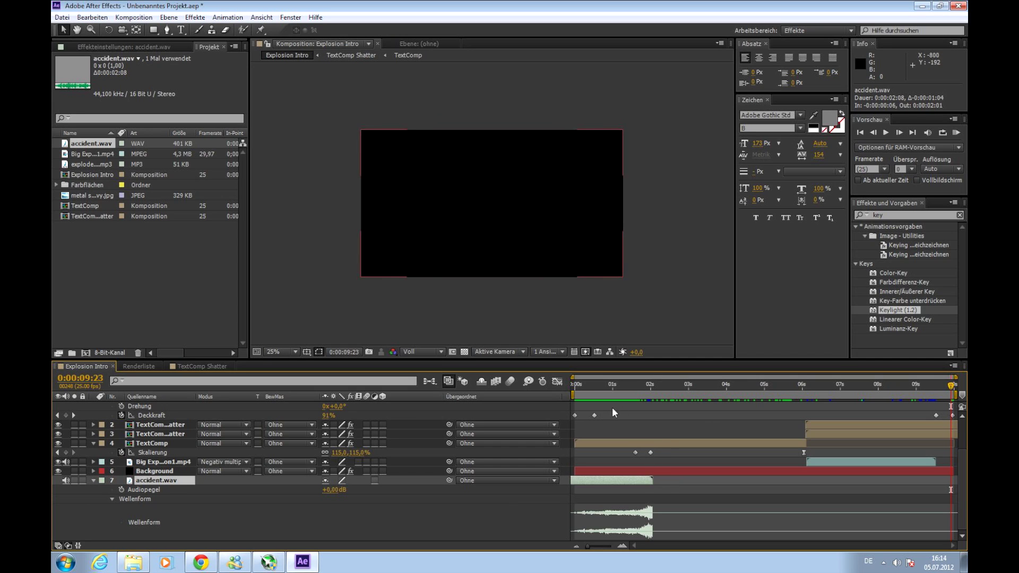
pyautogui.moveTo(950, 388); pyautogui.dragTo(656, 395)
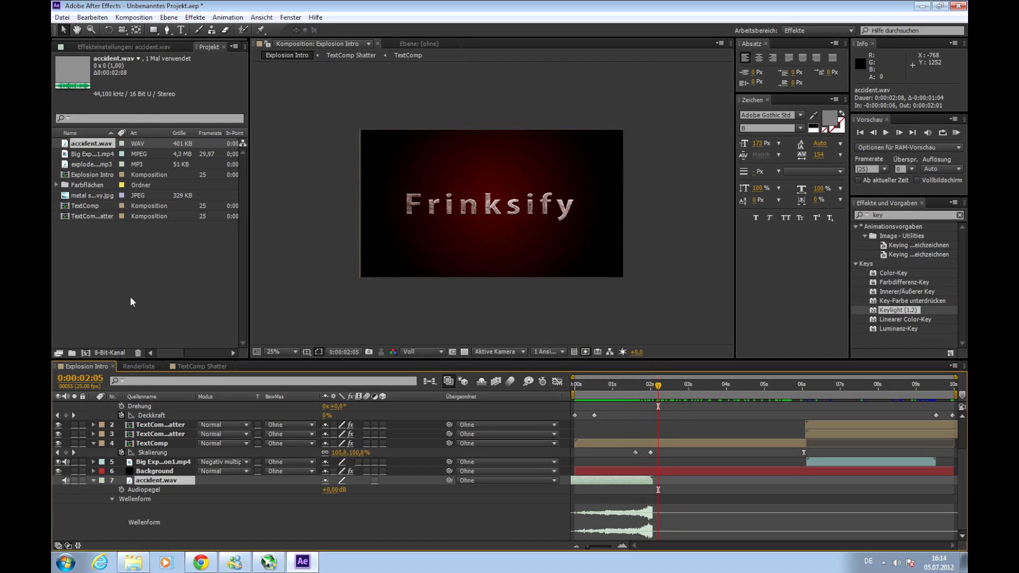
pyautogui.moveTo(97, 165); pyautogui.dragTo(259, 519)
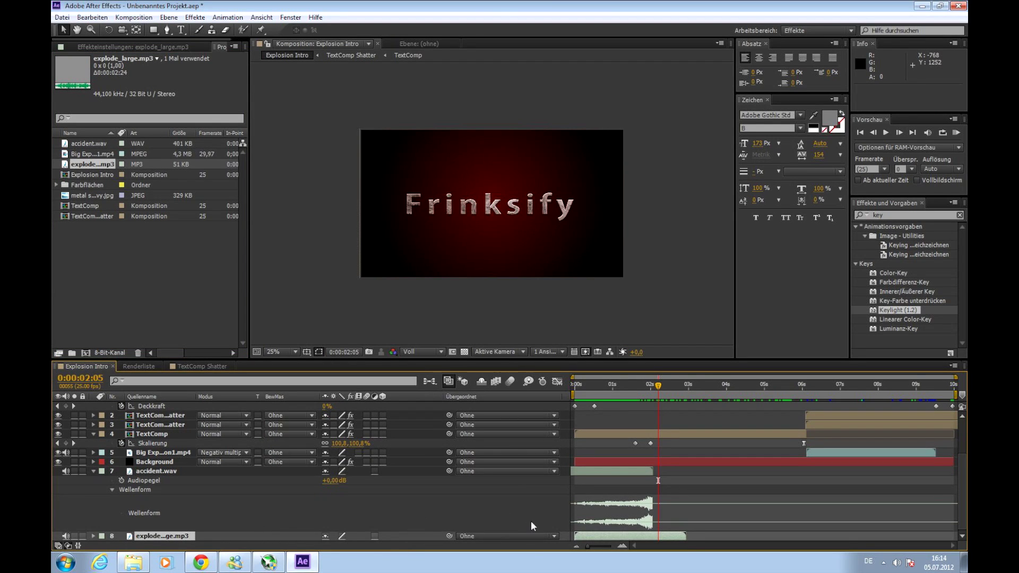
# Slide explode_large.mp3 to start around 0:00:06:04 with the explosion, check sync, and return to 0.
pyautogui.scroll(-2, 530, 521)
pyautogui.press('l')
pyautogui.press('l')
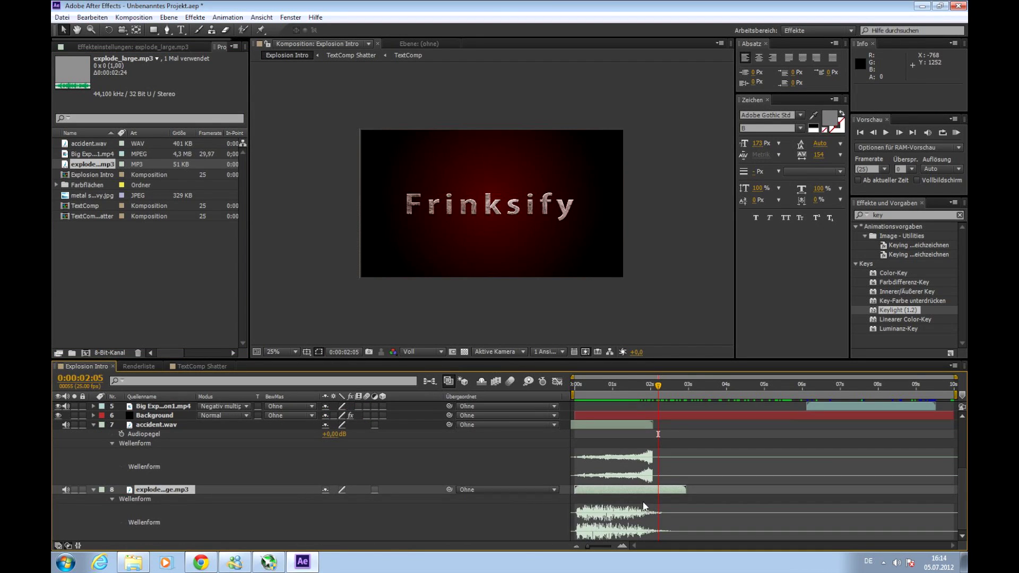
pyautogui.moveTo(617, 492); pyautogui.dragTo(851, 488)
pyautogui.scroll(2, 851, 489)
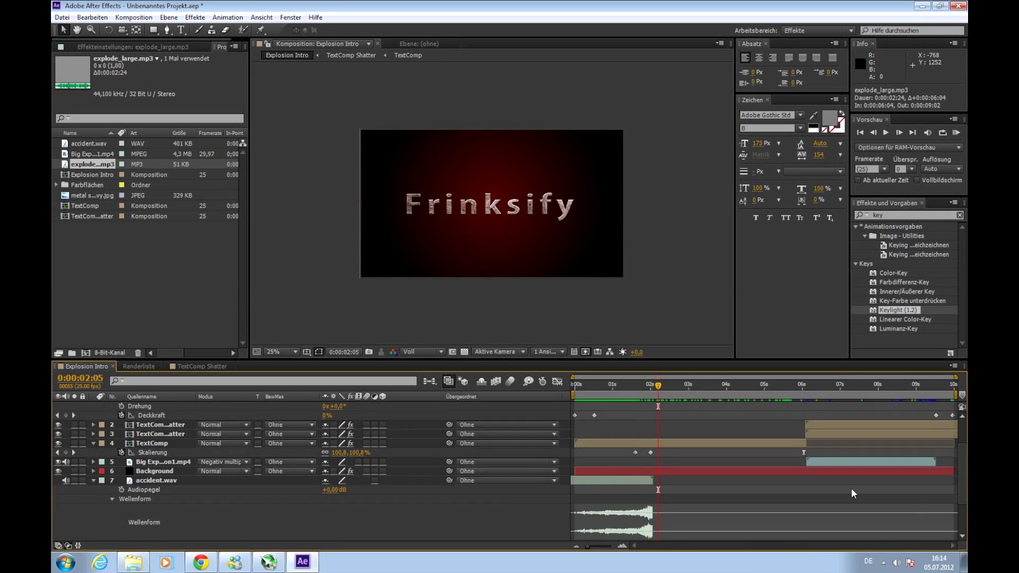
pyautogui.moveTo(659, 383); pyautogui.dragTo(824, 396)
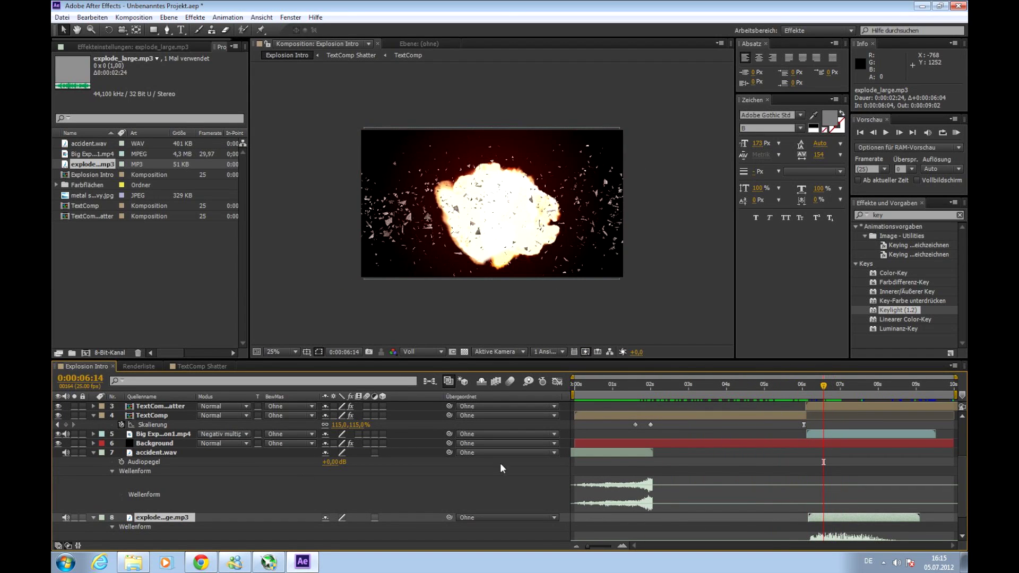
pyautogui.scroll(-2, 117, 476)
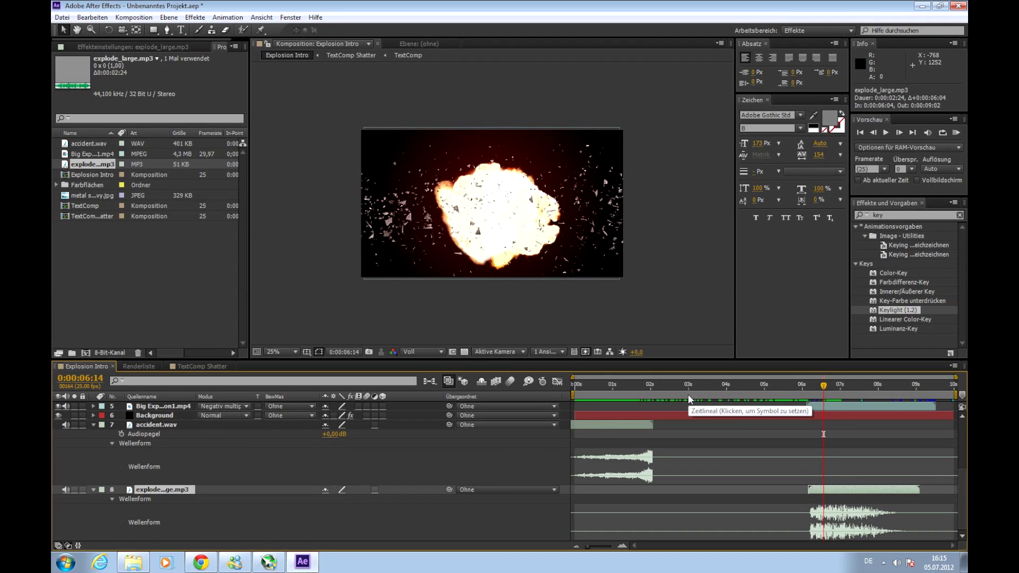
pyautogui.scroll(2, 852, 461)
pyautogui.scroll(-2, 874, 447)
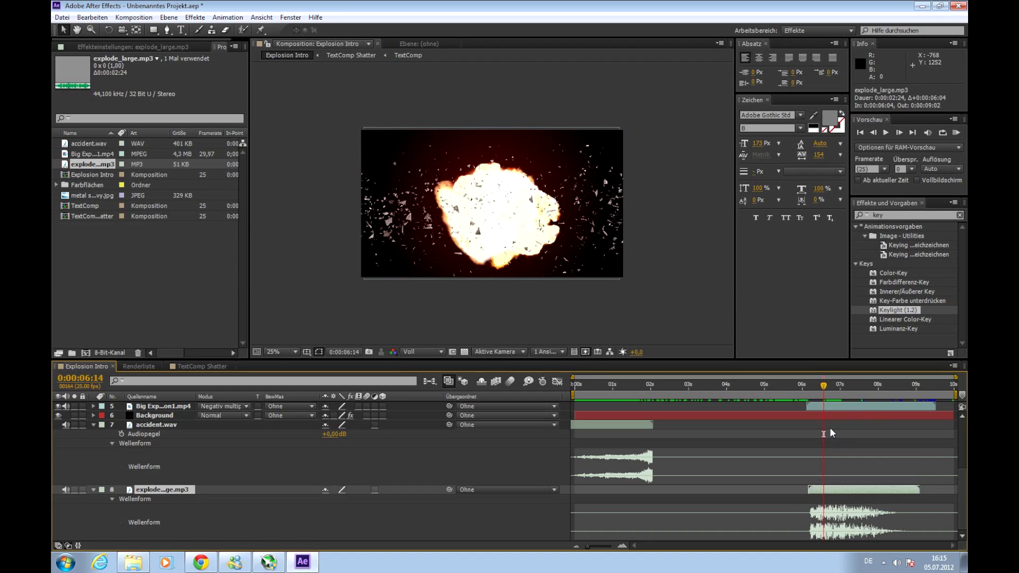
pyautogui.scroll(2, 825, 404)
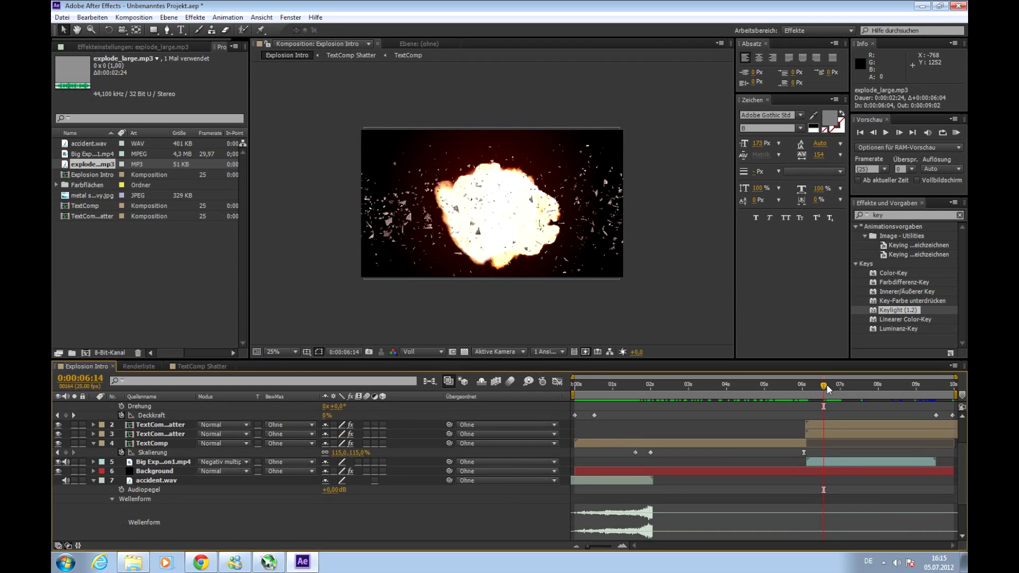
pyautogui.click(754, 387)
pyautogui.moveTo(753, 387); pyautogui.dragTo(575, 387)
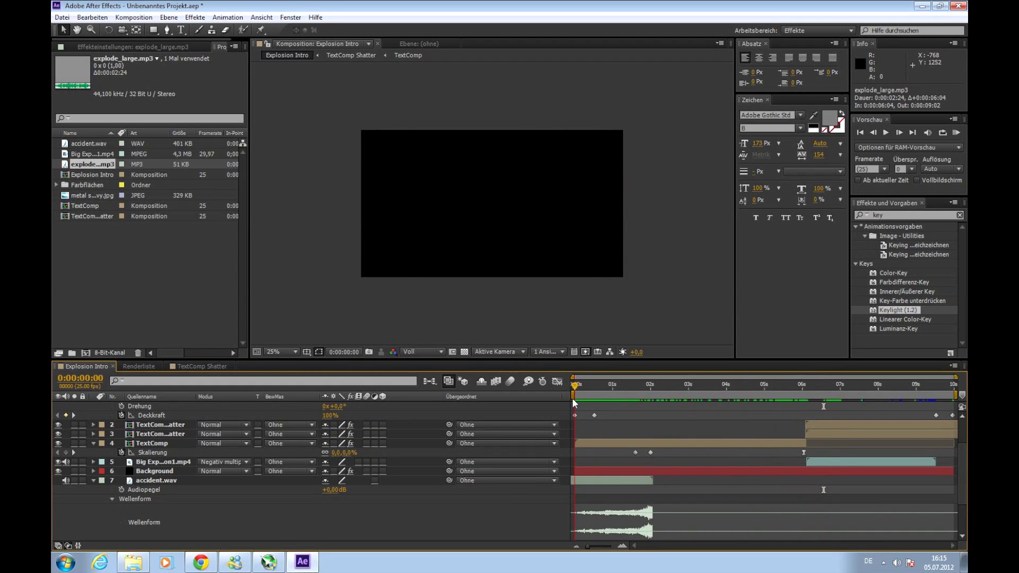
pyautogui.press('KP_0')
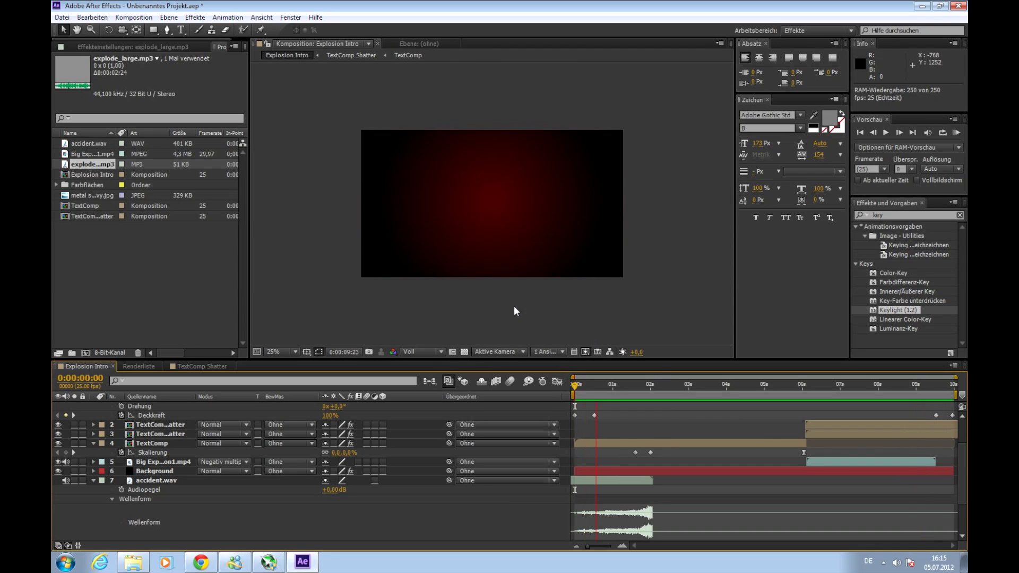
pyautogui.click(492, 310)
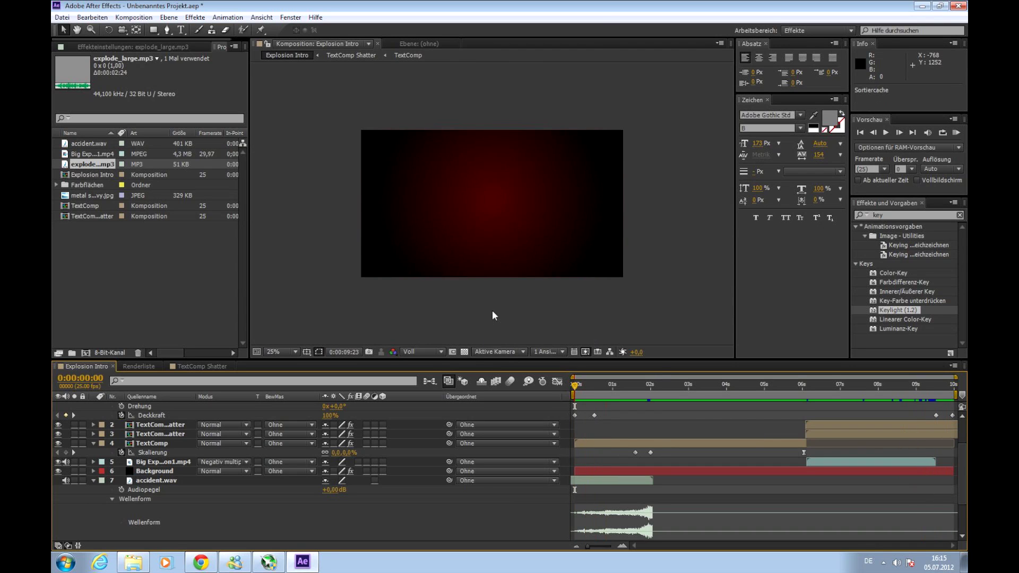
pyautogui.click(63, 17)
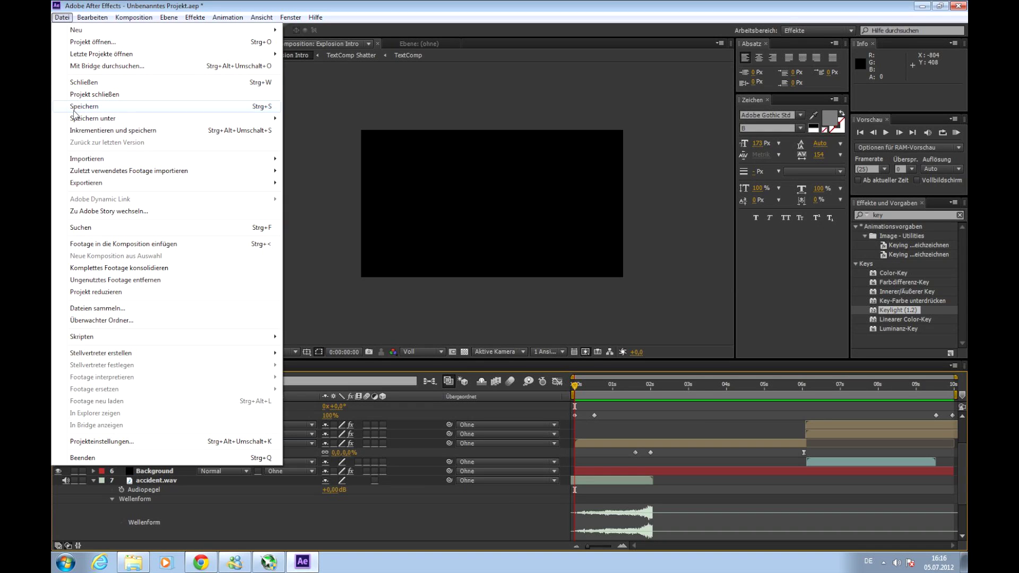
# Add Explosion Intro to the render queue and set its output format to H.264.
pyautogui.moveTo(113, 188)
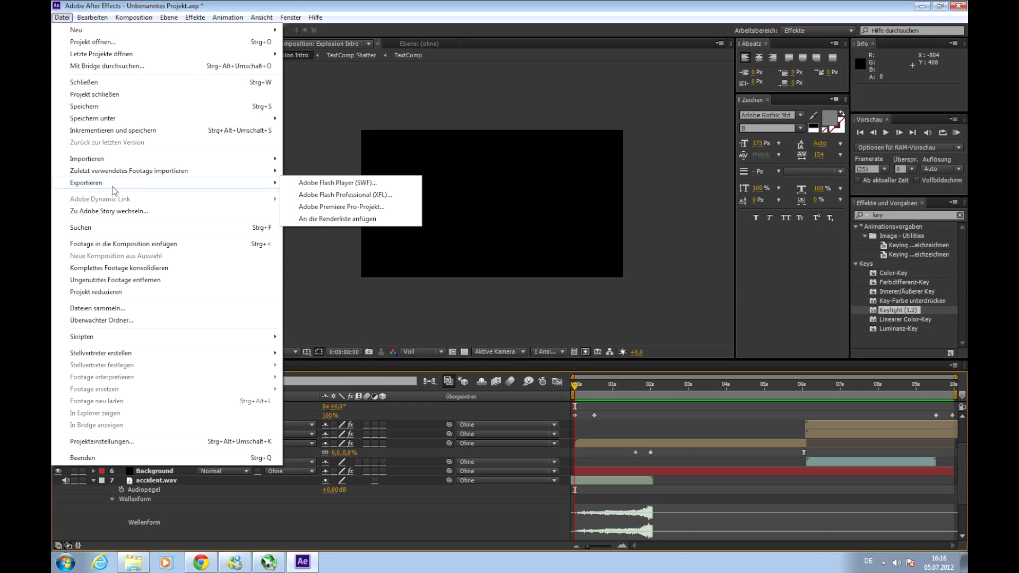
pyautogui.click(345, 220)
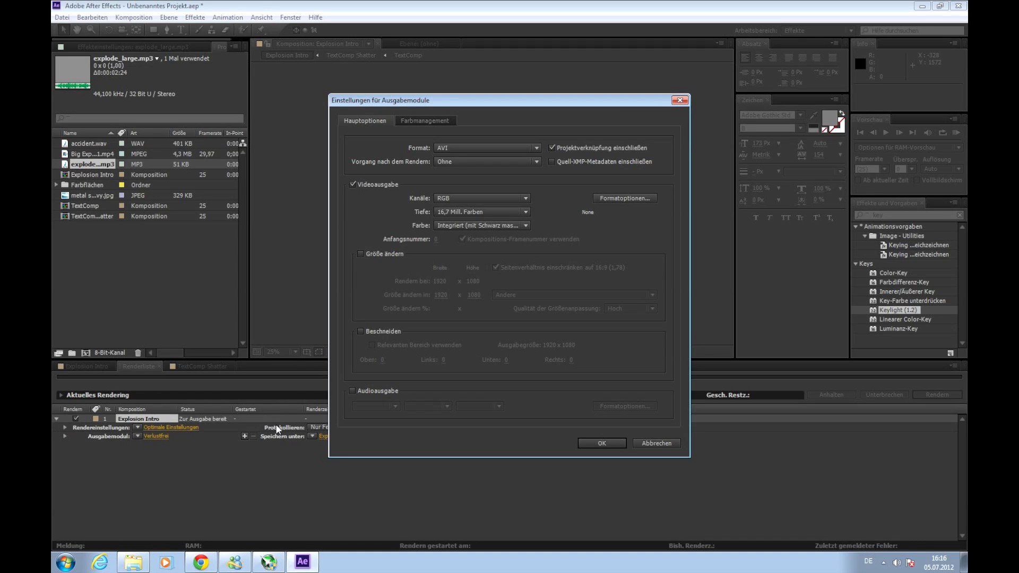
pyautogui.click(473, 148)
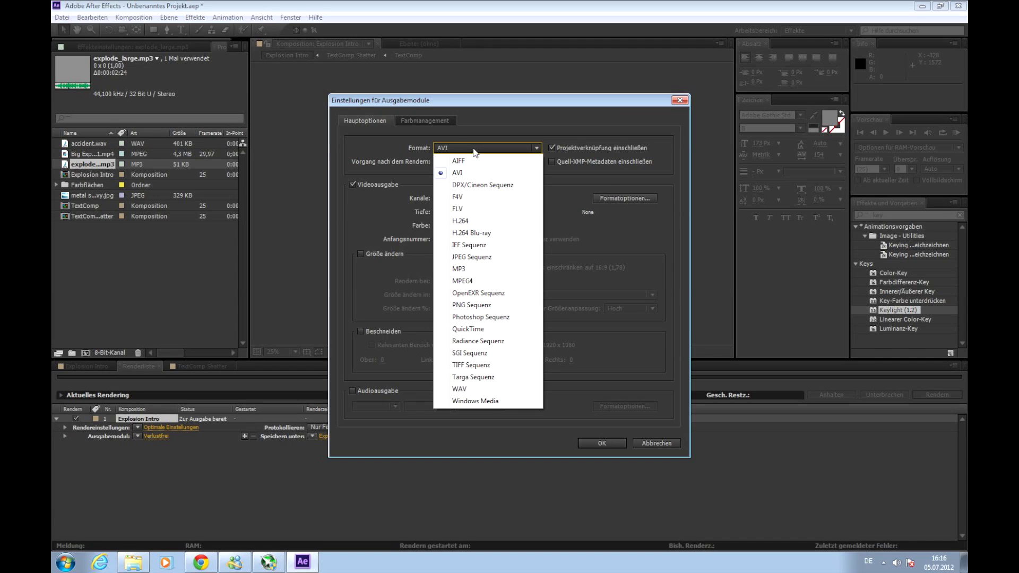
pyautogui.click(484, 222)
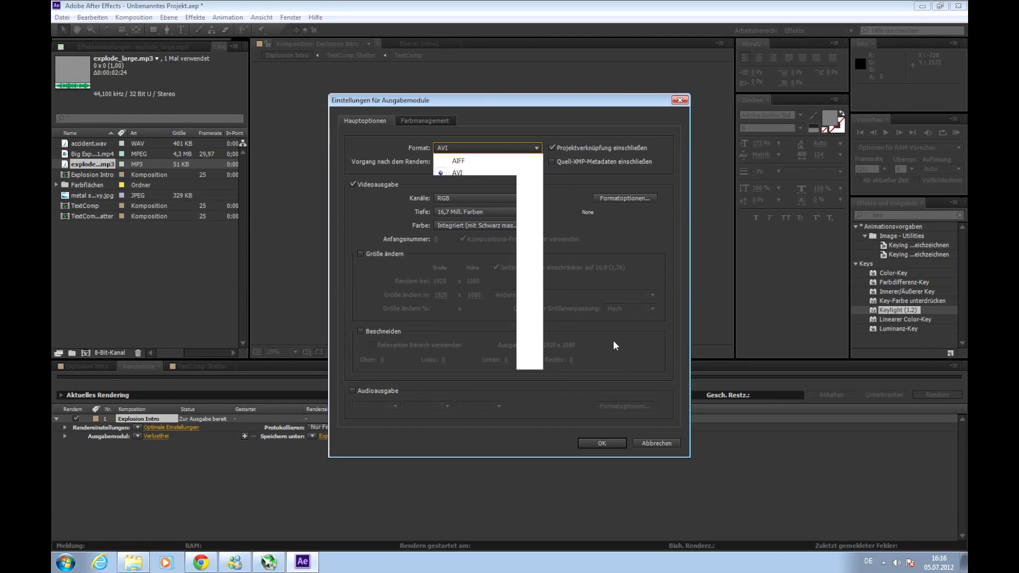
# Confirm the H.264 output, save as Explosion Intro.mp4 in After Effects Projekte, and render.
pyautogui.click(601, 444)
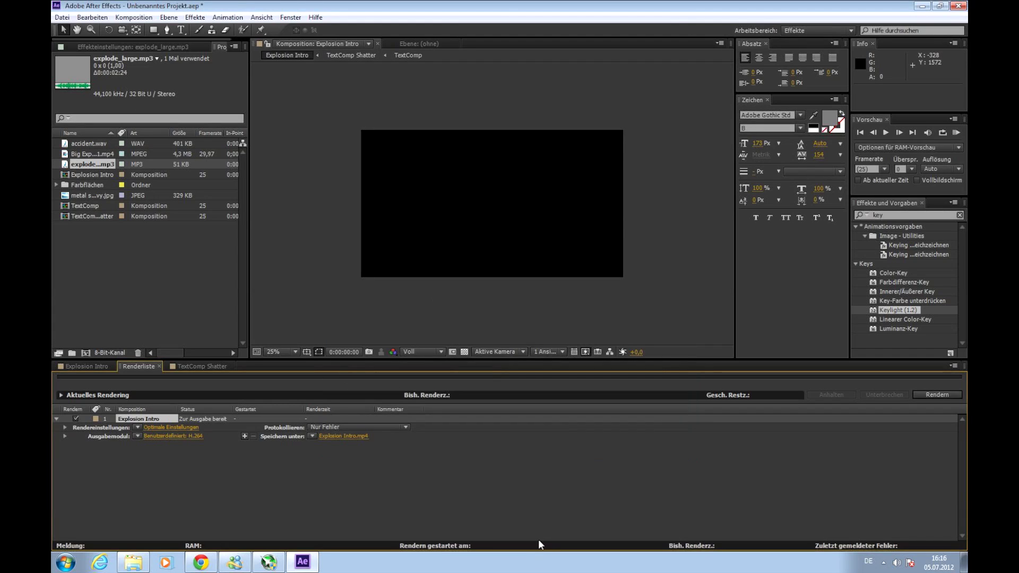
pyautogui.click(329, 433)
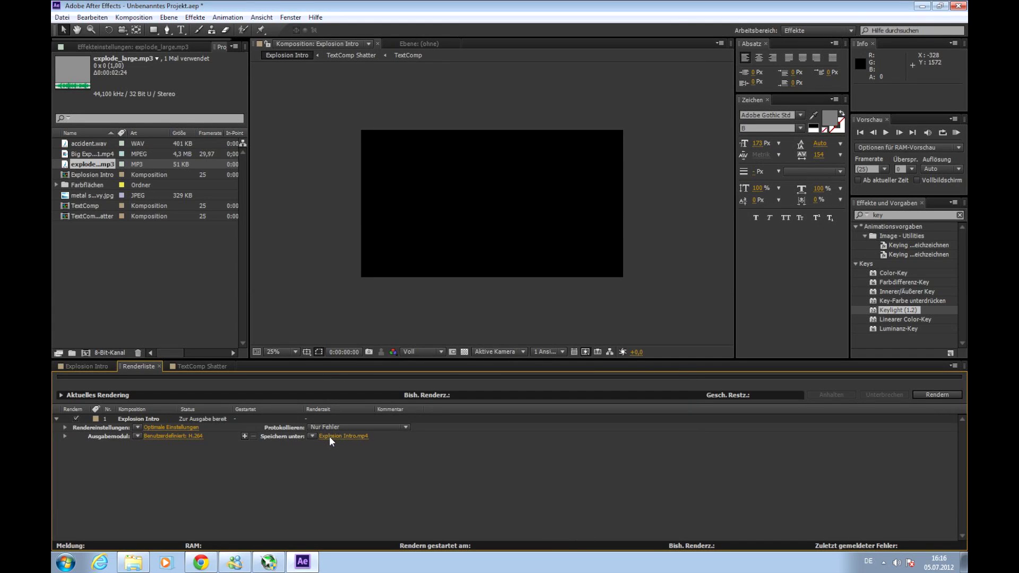
pyautogui.click(329, 437)
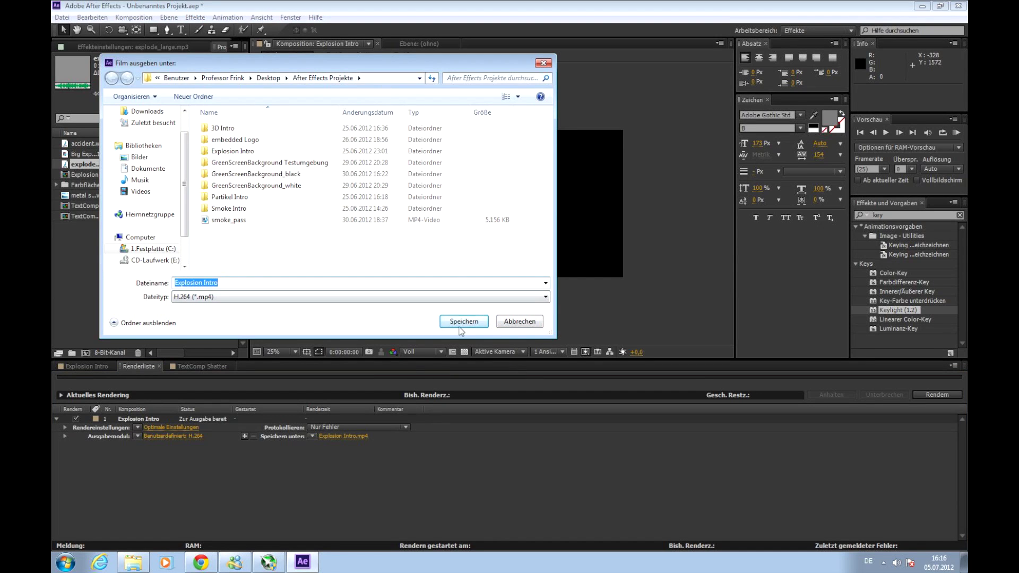
pyautogui.click(458, 321)
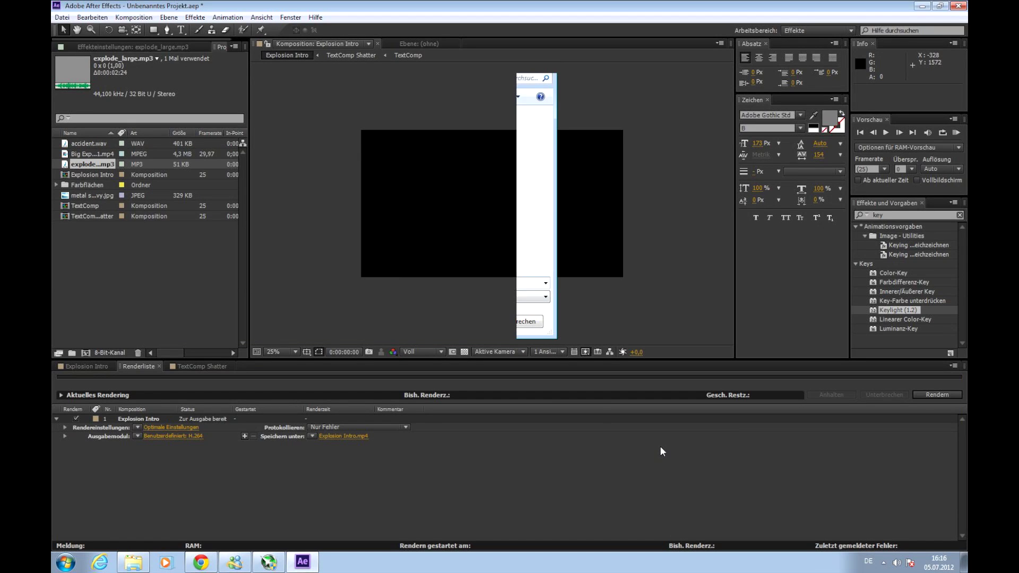
pyautogui.click(935, 393)
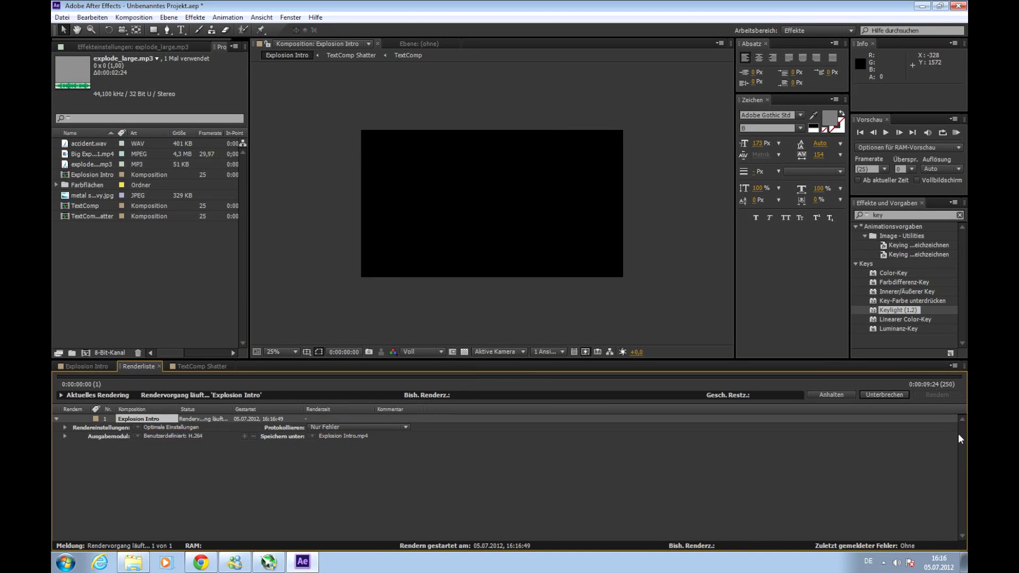